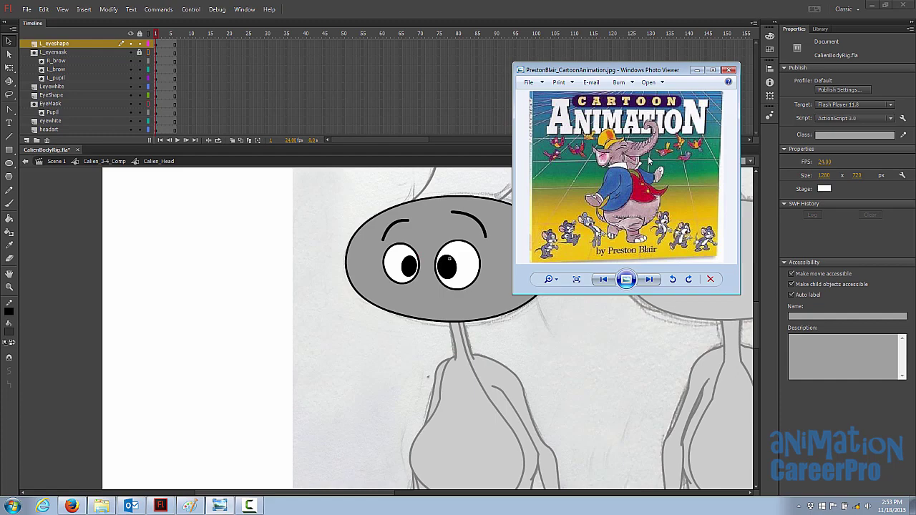
Switch back to Flash and add a layer named temp above L_eyeshape in the Calien_Head symbol
key("alt+Tab")
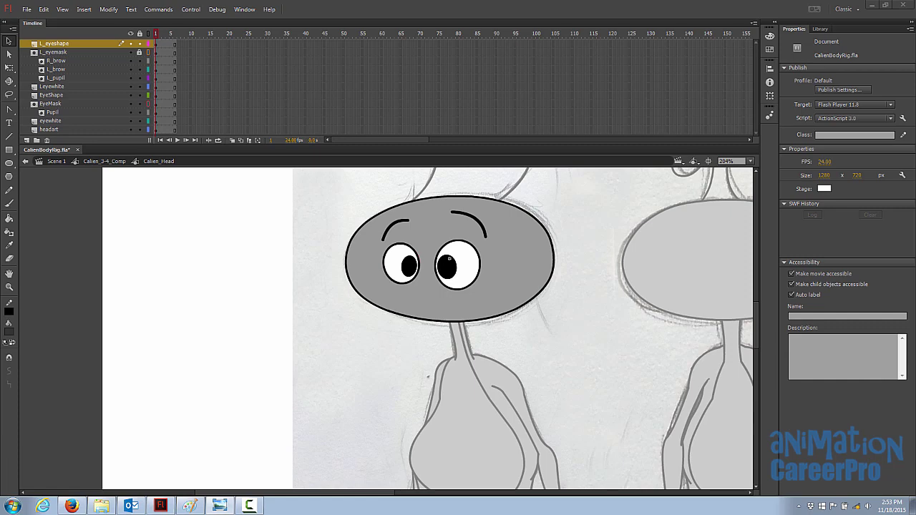
left_click(27, 143)
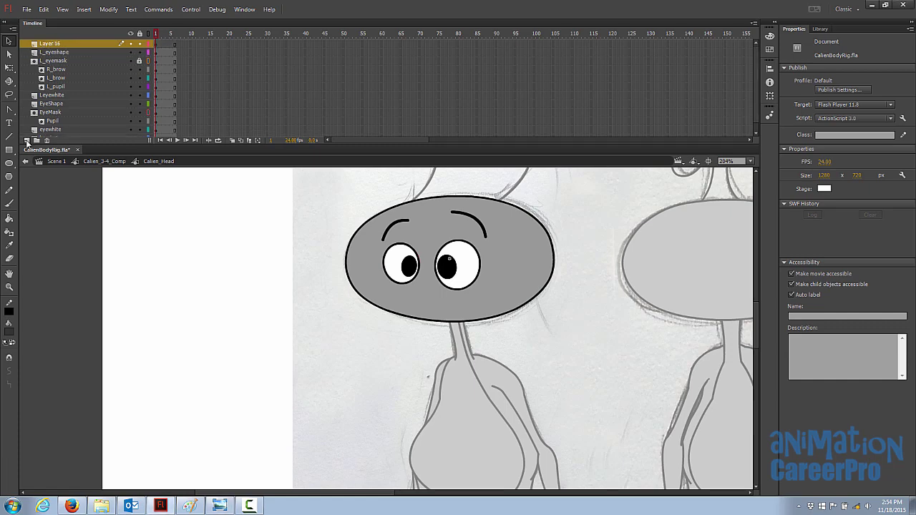
double_click(55, 43)
type("E")
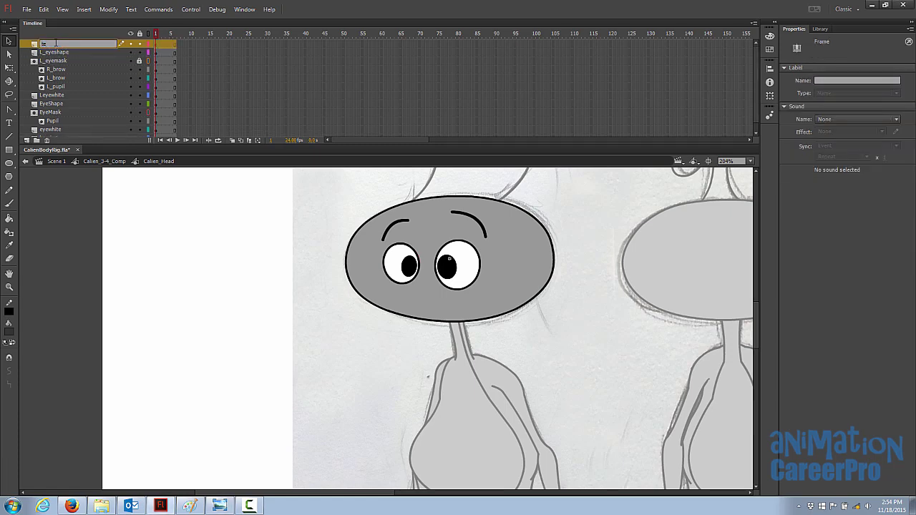
type("emp")
key("Return")
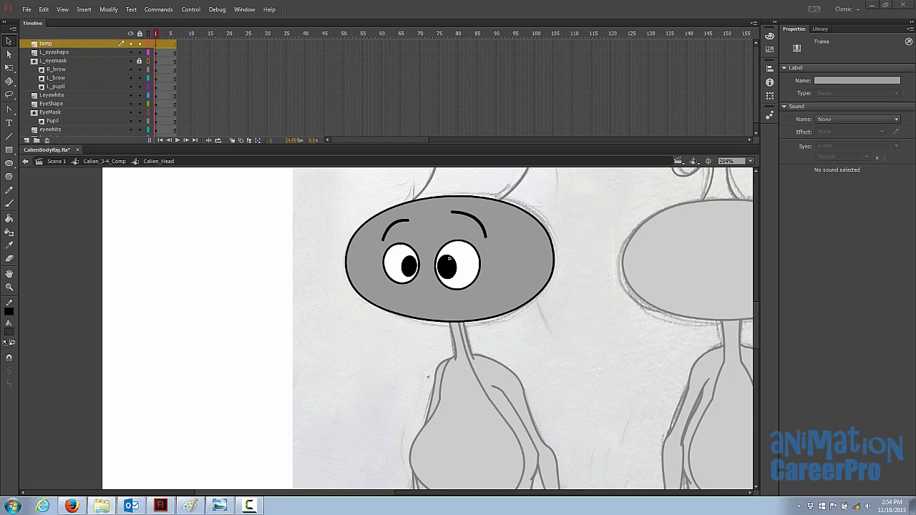
Import p_blair_mouths.gif from the file explorer window onto the temp layer of the stage
left_click_drag(915, 70, 811, 48)
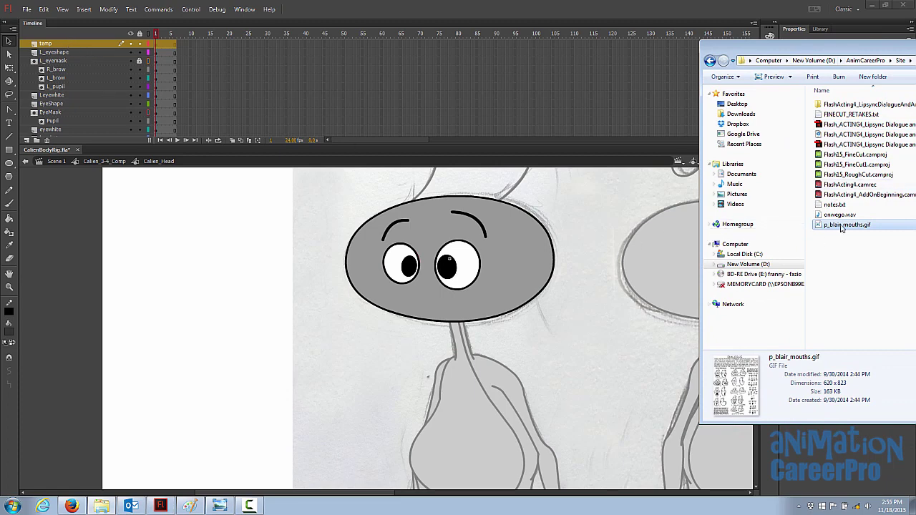
left_click_drag(842, 228, 221, 271)
left_click_drag(735, 53, 915, 68)
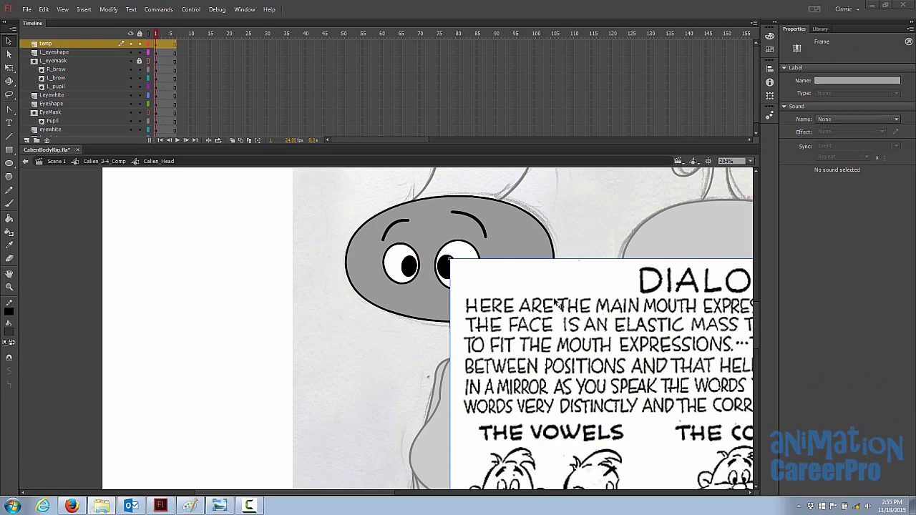
Scale the mouth chart down to about 172 by 228 and place it just right of the character's head
left_click_drag(578, 289, 206, 230)
key("q")
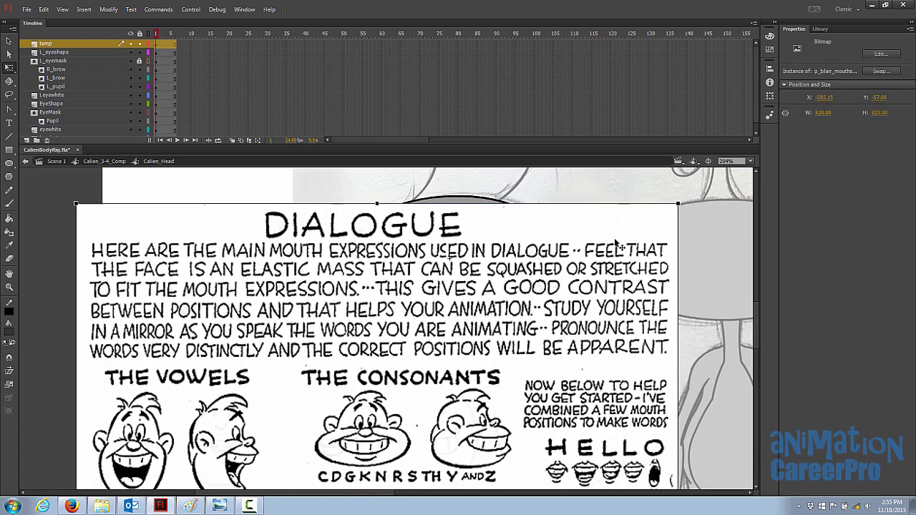
left_click_drag(678, 204, 512, 425)
left_click_drag(435, 455, 288, 204)
left_click_drag(365, 172, 314, 241)
left_click_drag(297, 279, 271, 223)
left_click_drag(266, 279, 679, 302)
left_click_drag(469, 287, 323, 290)
key("z")
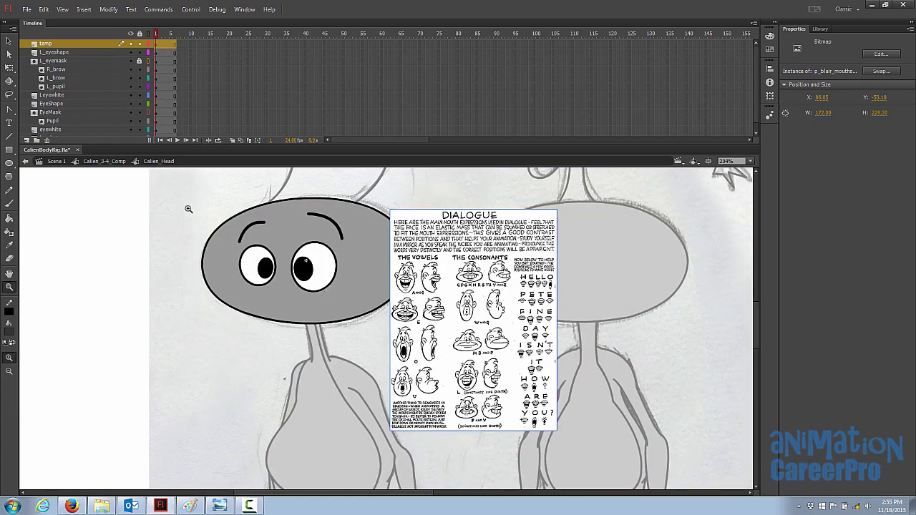
left_click_drag(178, 187, 568, 446)
Add a layer named mouth above temp and hide all the other layers to reveal the sketched face
left_click(27, 140)
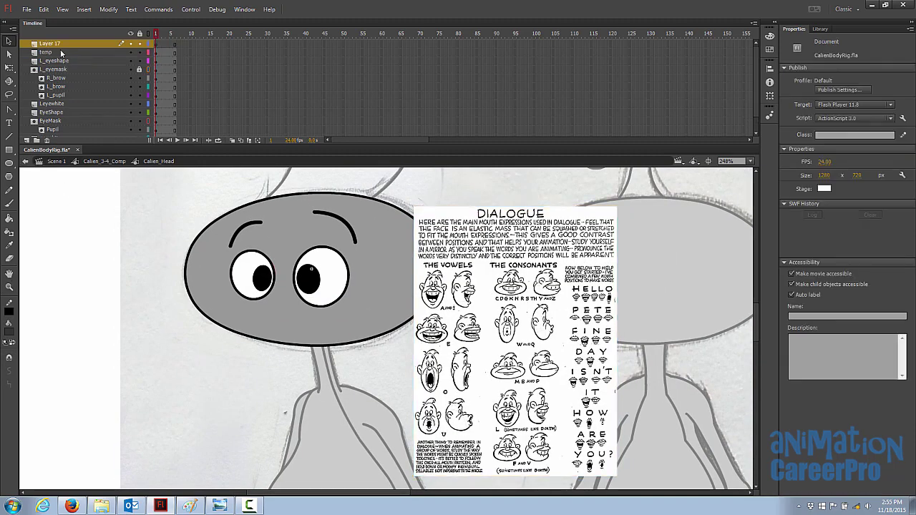
double_click(57, 45)
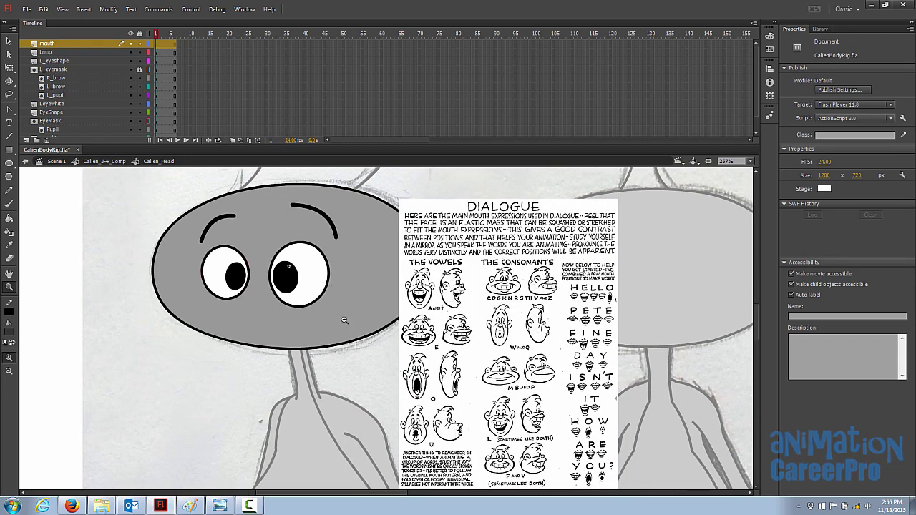
left_click(130, 34)
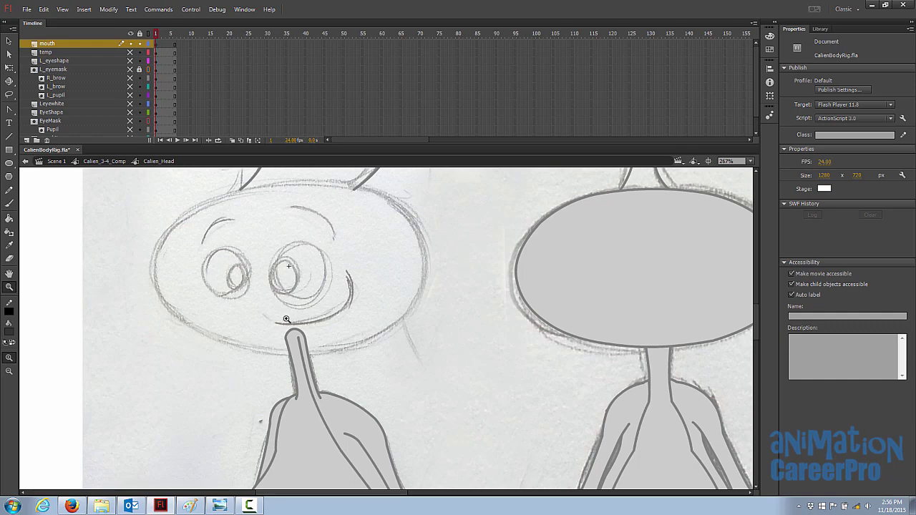
Trace the sketched smile on the mouth layer with connected black Line tool segments and bend them into a smooth curve
key("n")
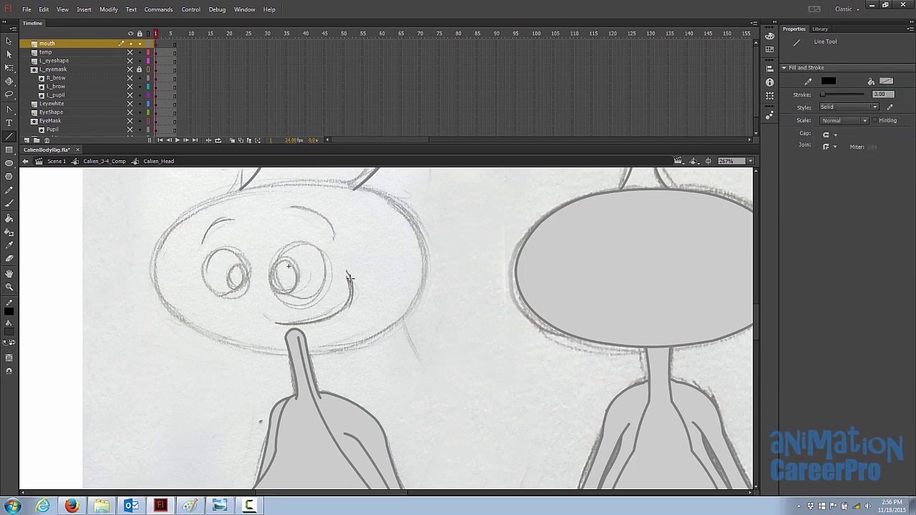
mouse_move(269, 323)
left_mouse_down()
mouse_move(333, 315)
mouse_move(350, 302)
mouse_move(349, 276)
left_mouse_up()
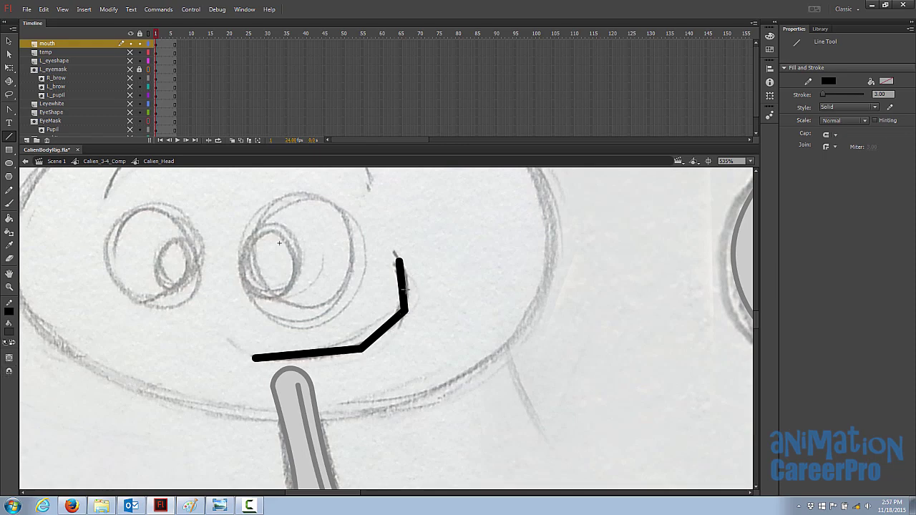
key("v")
left_click_drag(403, 286, 412, 293)
left_click_drag(386, 329, 396, 335)
left_click_drag(342, 352, 369, 340)
key("z")
left_click(335, 302, "alt")
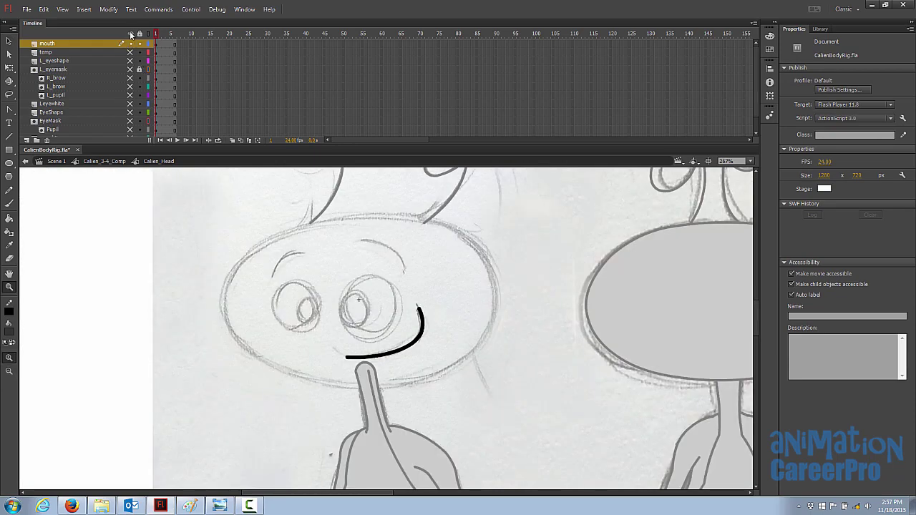
Show all the hidden layers again and compare the smile with the head artwork
left_click(131, 34)
left_click(131, 34)
key("space")
left_click_drag(414, 335, 366, 317)
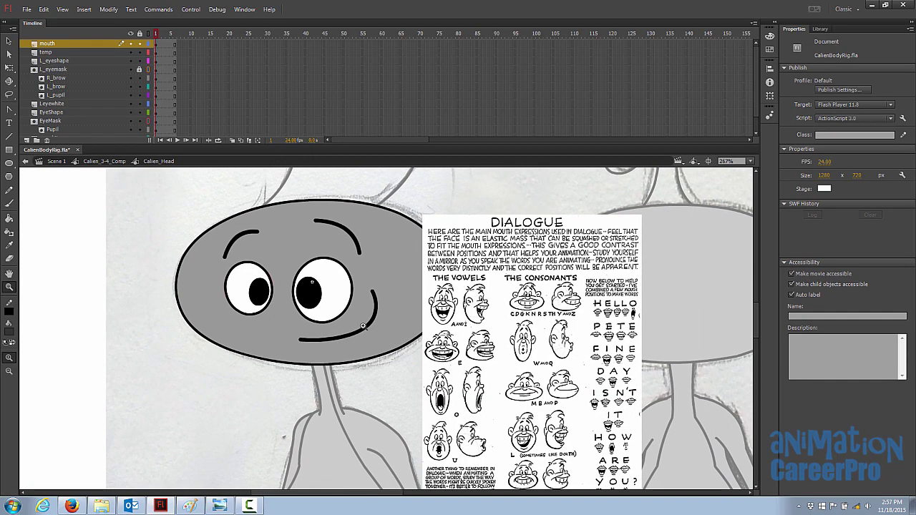
Set the stroke weight of the whole smile line to 2
key("v")
left_click(367, 331)
left_click(372, 335)
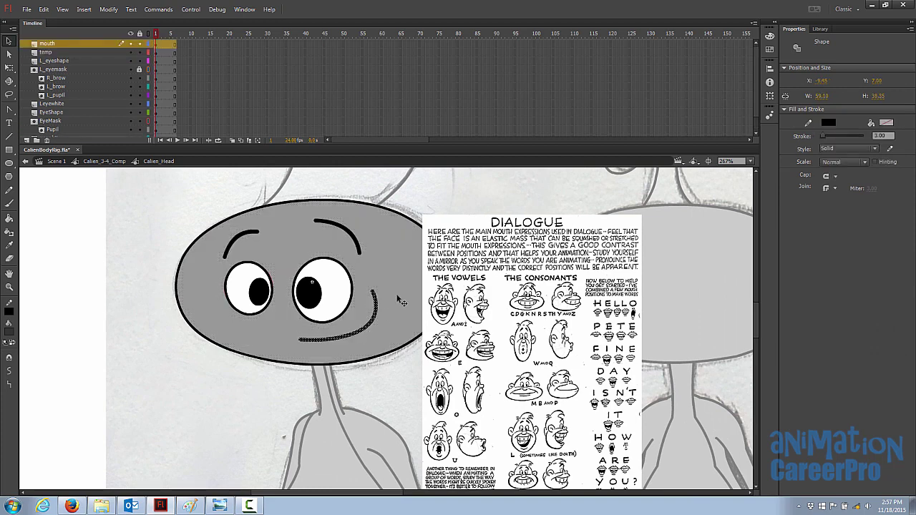
left_click(873, 135)
key("Return")
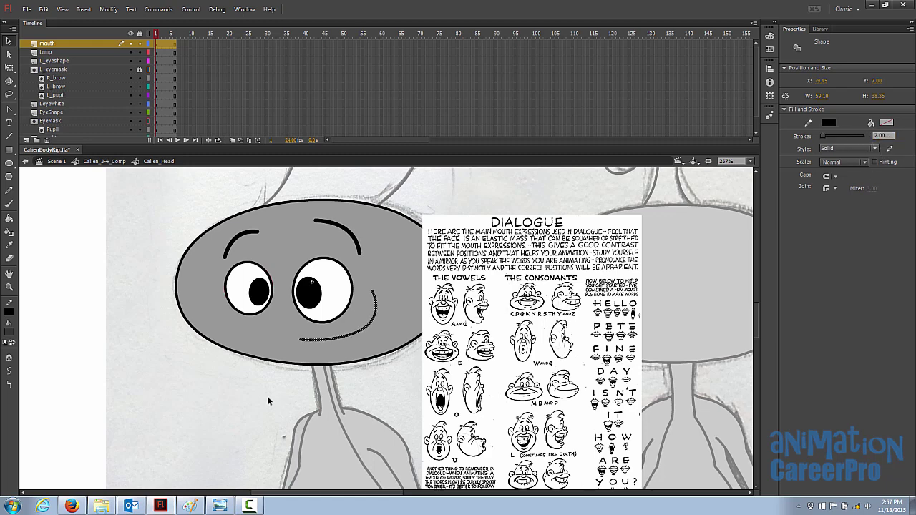
left_click(267, 400)
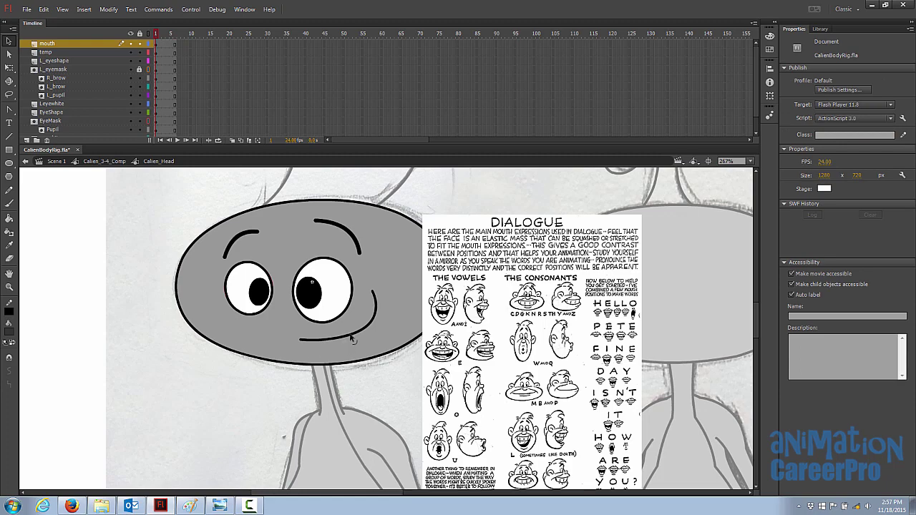
Enlarge the mouth chart to about 239 by 317 and position it clear of the head's right side
left_click_drag(461, 353, 493, 314)
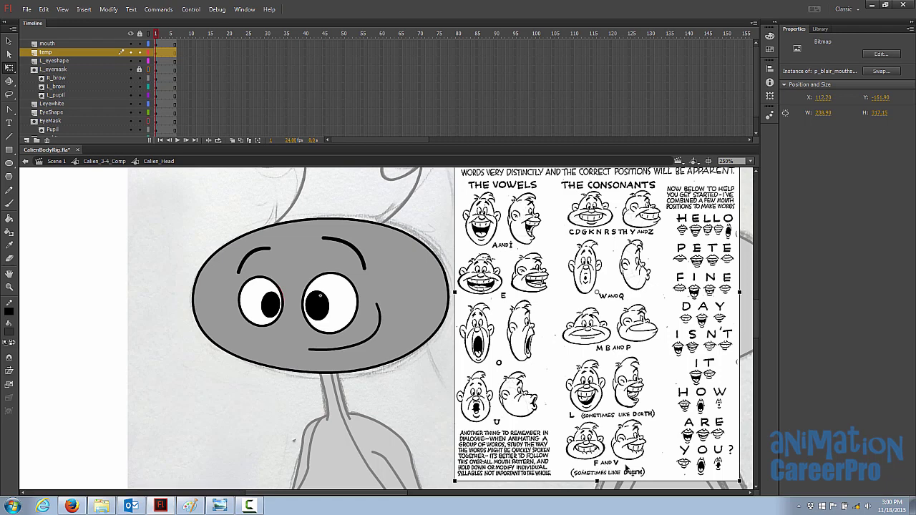
Convert the complete smile line on the mouth layer into a graphic symbol named Mouth
left_click(376, 331)
left_click(378, 316)
double_click(377, 315)
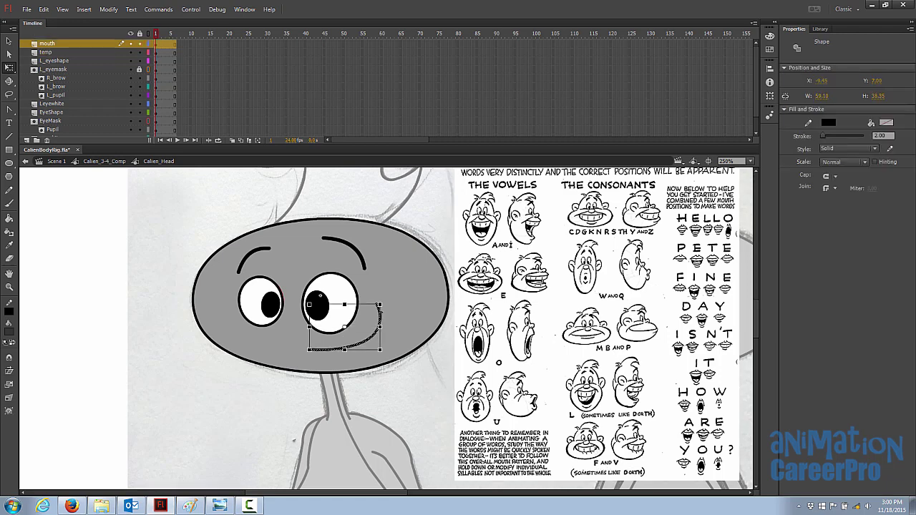
key("F8")
type("Mouth")
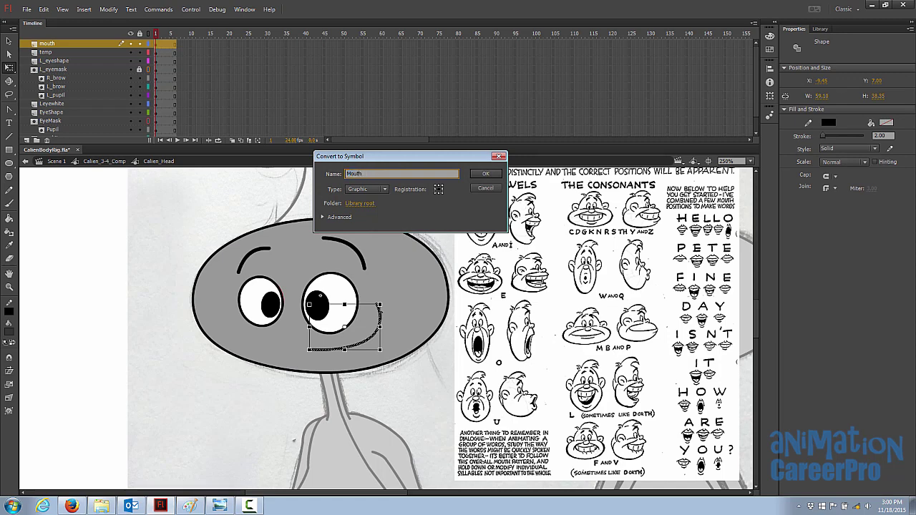
key("Return")
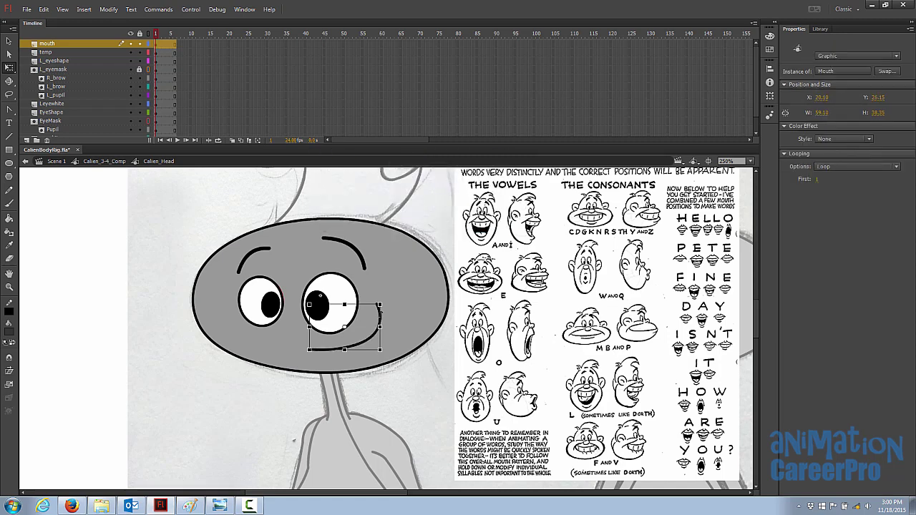
Open the Mouth symbol for editing and copy its first keyframe to frame 2
key("v")
double_click(365, 338)
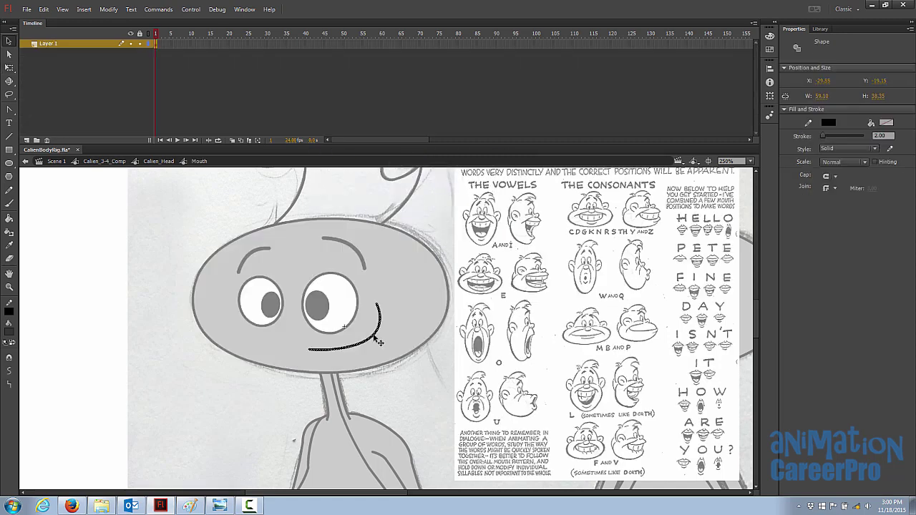
left_click(160, 47)
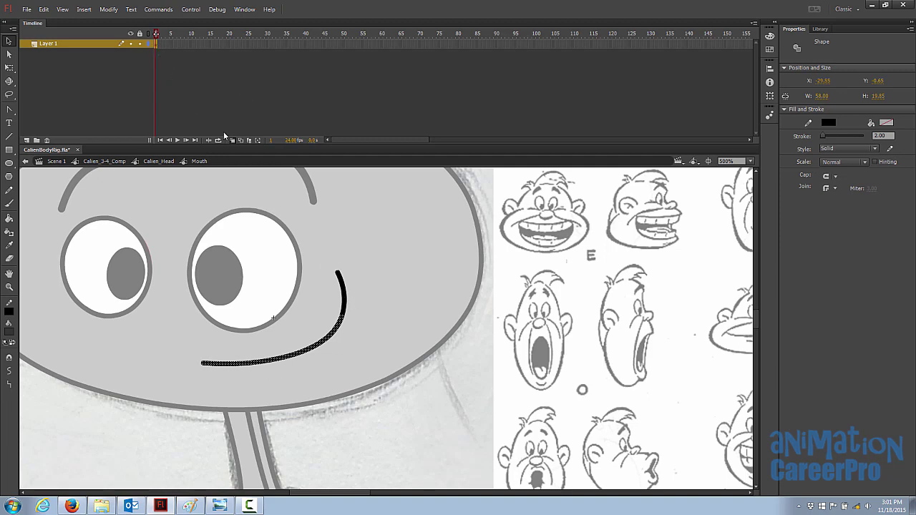
right_click(156, 44)
left_click(208, 187)
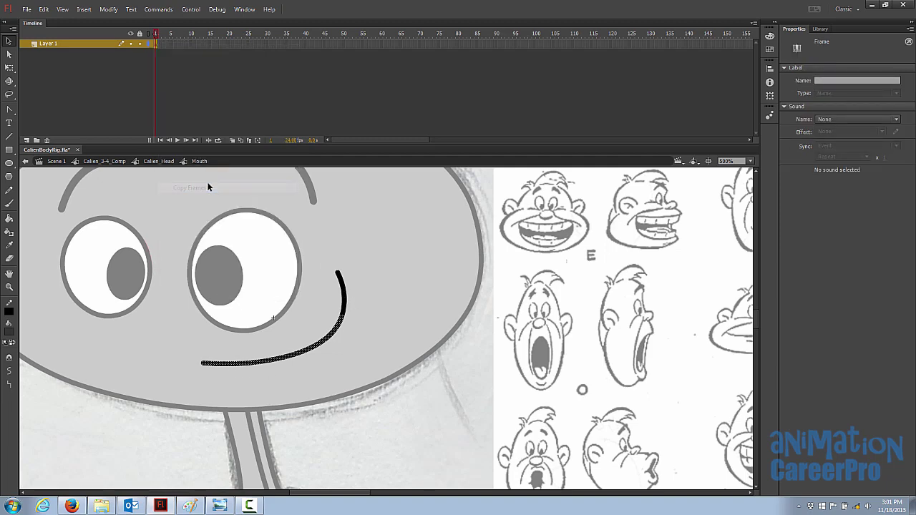
right_click(160, 45)
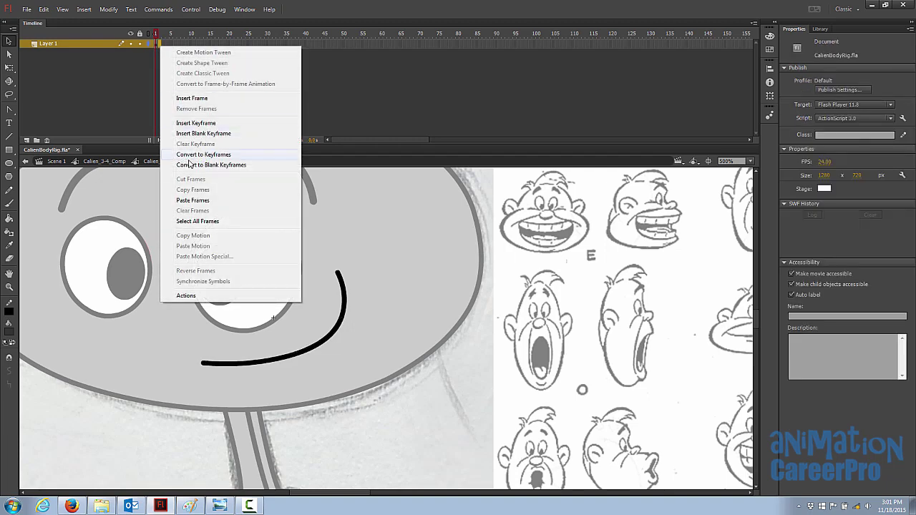
left_click(199, 204)
left_click(176, 75)
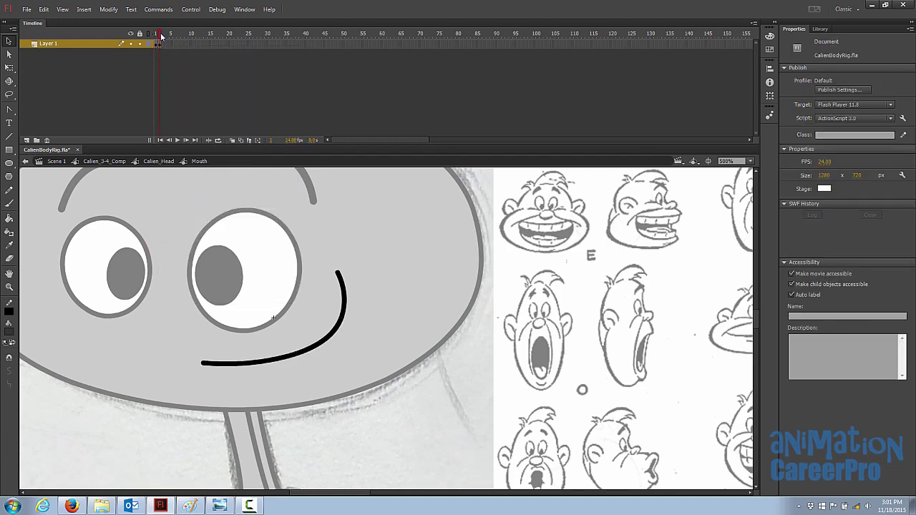
Draw a lower lip on frame 2 with snapped lines joining both ends of the smile, and bend it into a slightly open mouth
left_click_drag(382, 317, 385, 292)
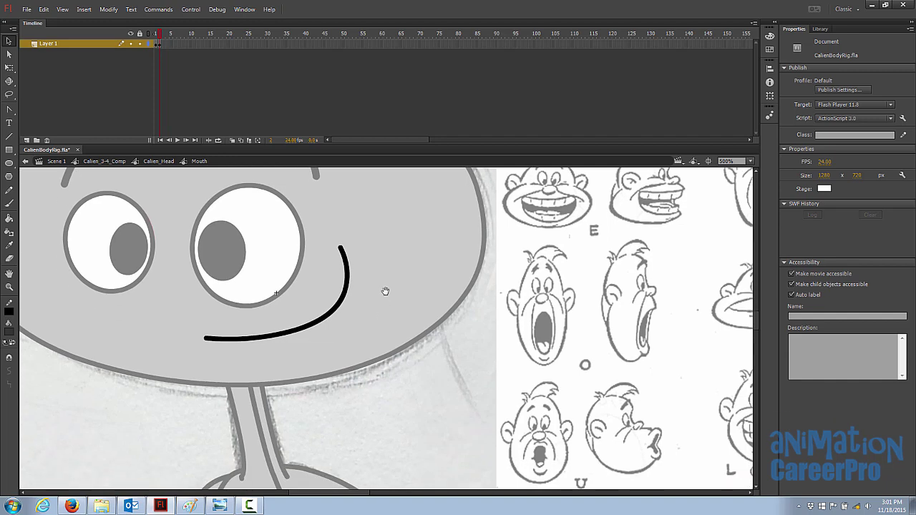
key("n")
left_click(9, 371)
mouse_move(342, 248)
left_mouse_down()
mouse_move(358, 261)
mouse_move(362, 301)
mouse_move(345, 333)
left_mouse_up()
mouse_move(345, 333)
left_mouse_down()
mouse_move(278, 357)
mouse_move(203, 339)
left_mouse_up()
key("v")
left_click_drag(354, 316, 359, 320)
left_click_drag(316, 344, 320, 349)
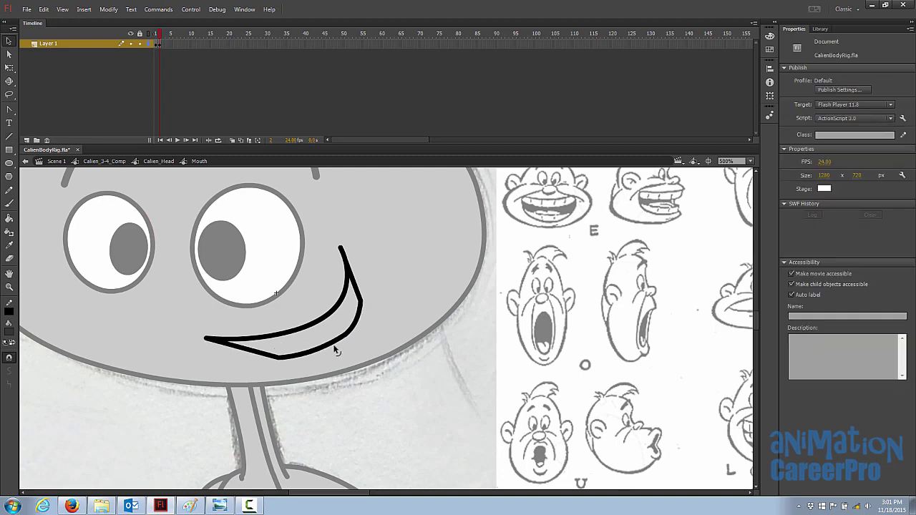
left_click_drag(244, 348, 249, 356)
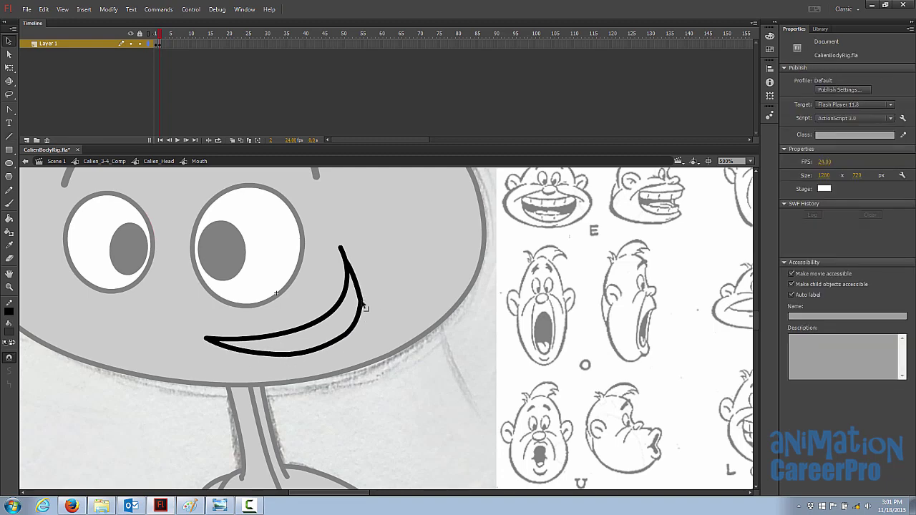
Copy the open-mouth keyframe from frame 2 to frame 3
key("ctrl+minus")
right_click(160, 45)
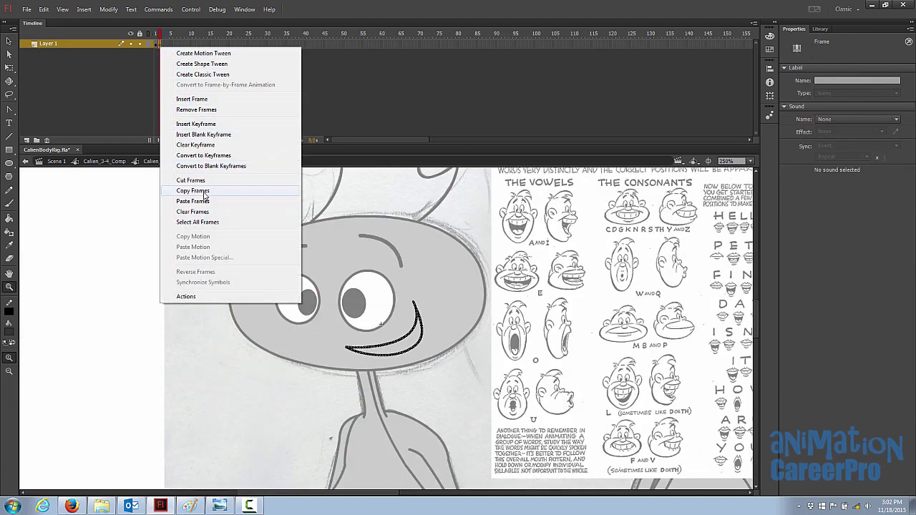
left_click(200, 190)
right_click(163, 45)
left_click(205, 201)
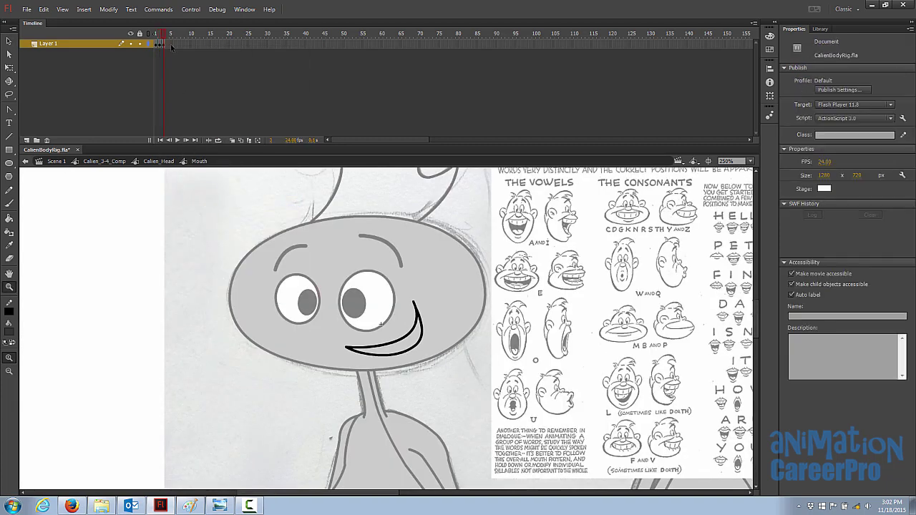
Reshape the lower lip on frame 3, pulling its curve downward into a wider open mouth
left_click(412, 336)
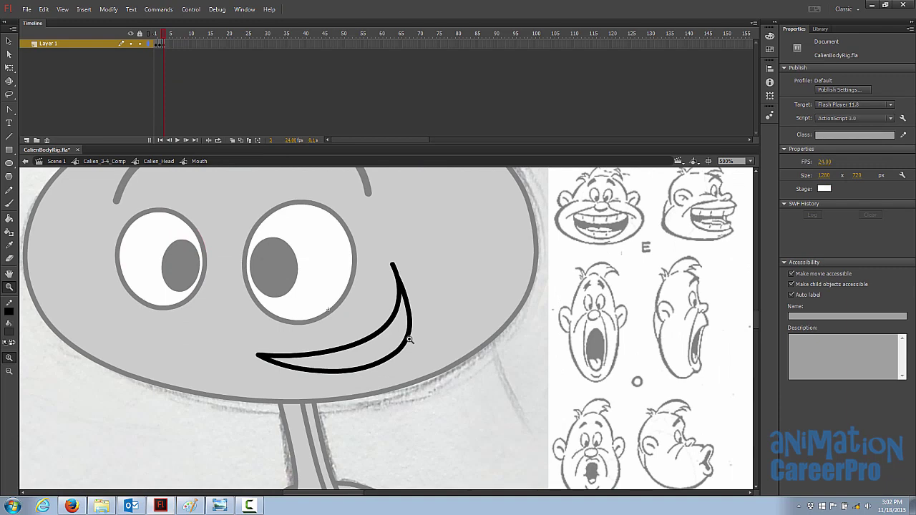
key("v")
left_click_drag(410, 339, 361, 393)
left_click_drag(305, 377, 305, 391)
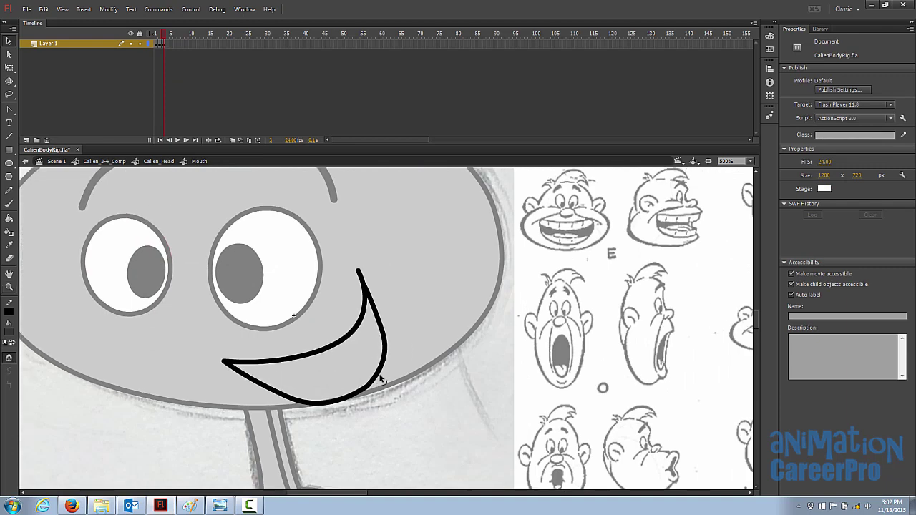
mouse_move(379, 379)
left_mouse_down()
mouse_move(354, 399)
mouse_move(380, 391)
left_mouse_up()
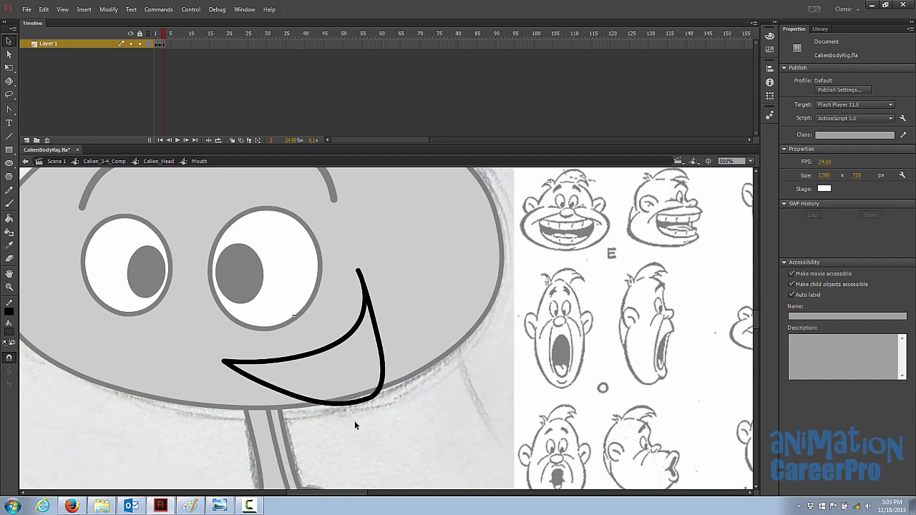
Draw two connected lines just below the open mouth on frame 3 and bend them into a curved chin line
scroll(387, 376, "down", 2)
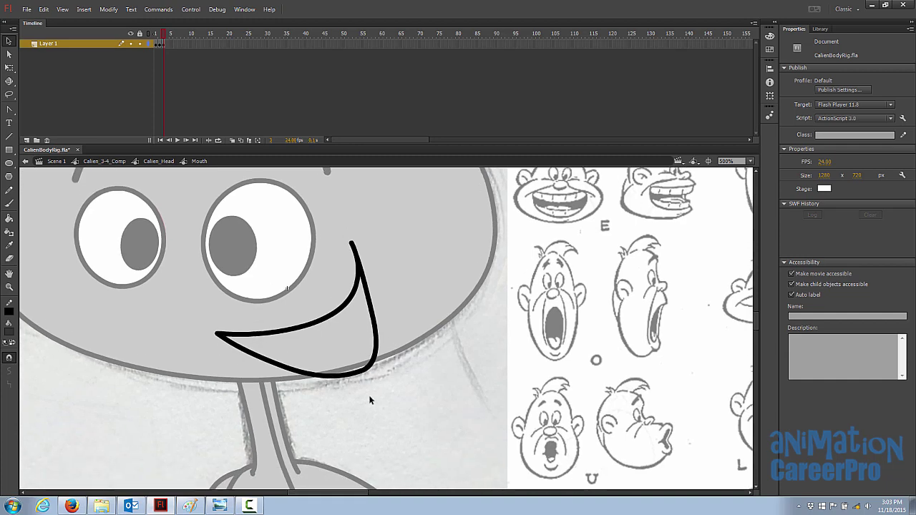
key("n")
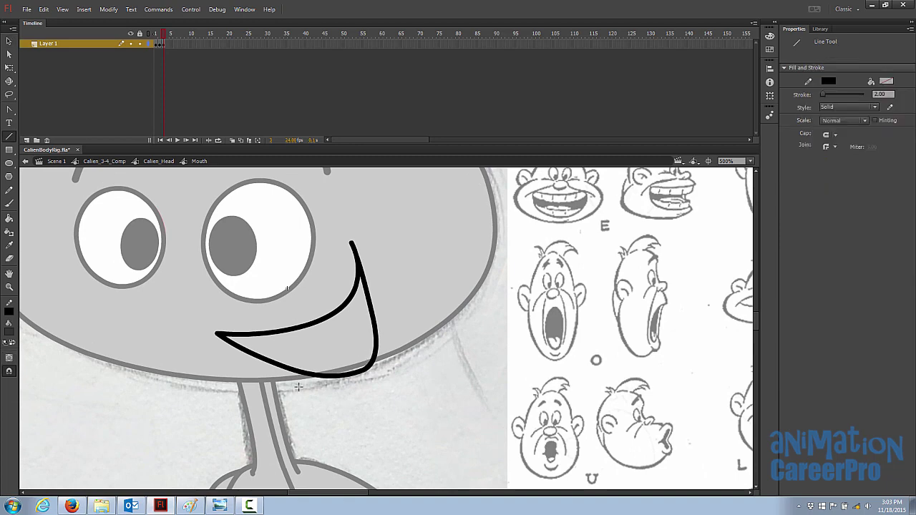
left_click_drag(297, 386, 338, 396)
mouse_move(338, 395)
left_mouse_down()
mouse_move(384, 378)
mouse_move(388, 347)
left_mouse_up()
key("b")
key("v")
left_click_drag(364, 387, 368, 392)
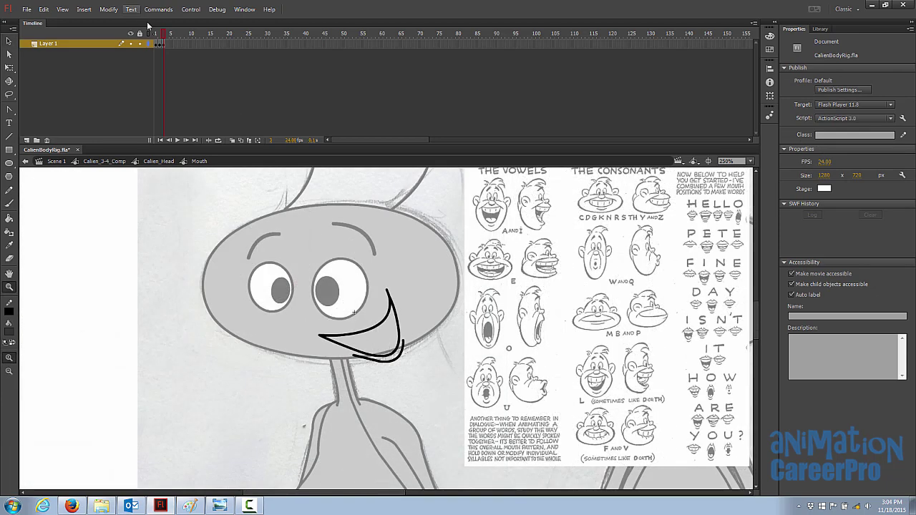
Copy the closed-smile keyframe from frame 1 to frame 4
left_click_drag(164, 34, 158, 43)
left_click(163, 44)
left_click(159, 44)
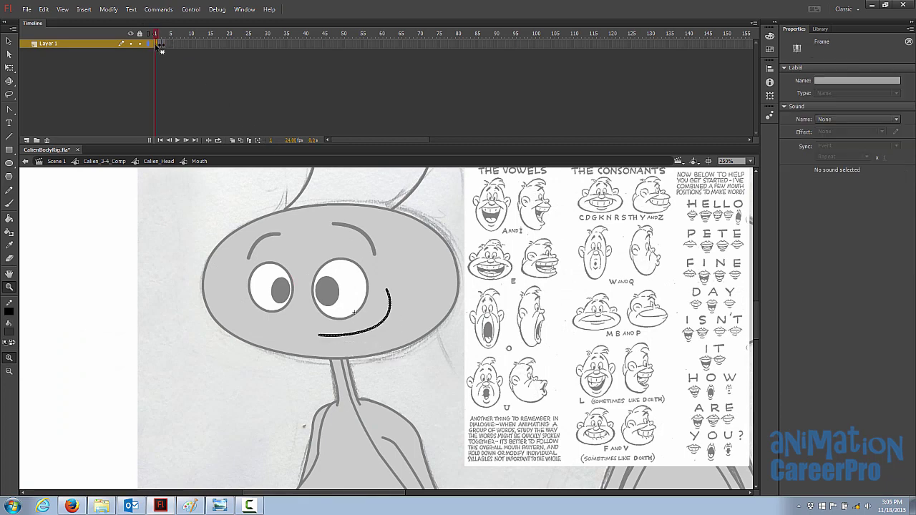
right_click(156, 47)
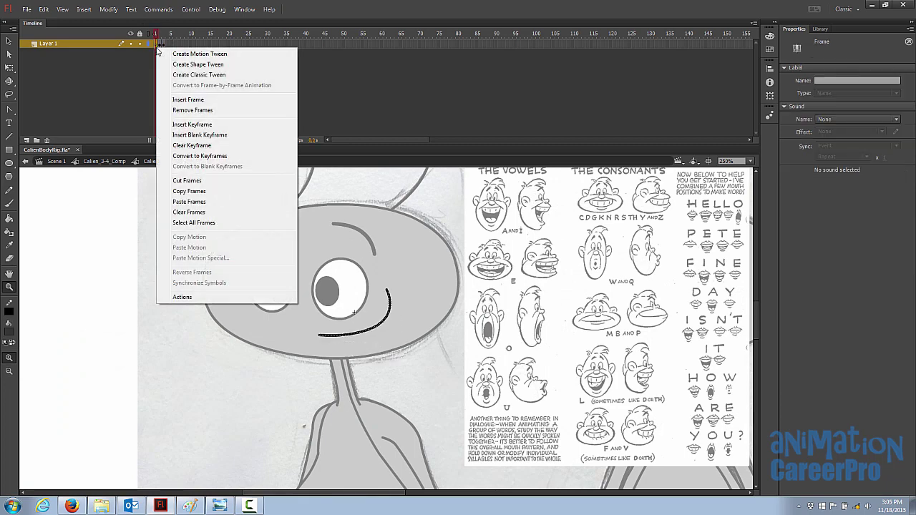
left_click(190, 192)
left_click(165, 45)
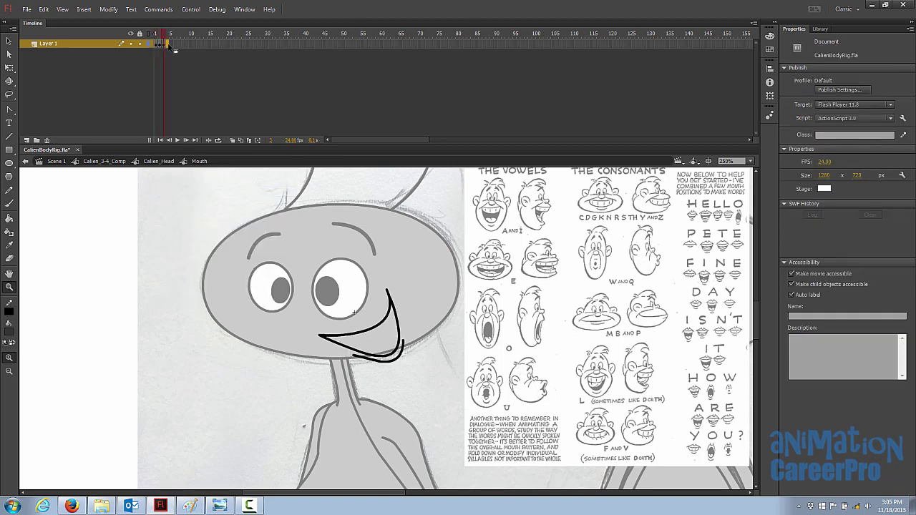
right_click(166, 44)
left_click(201, 198)
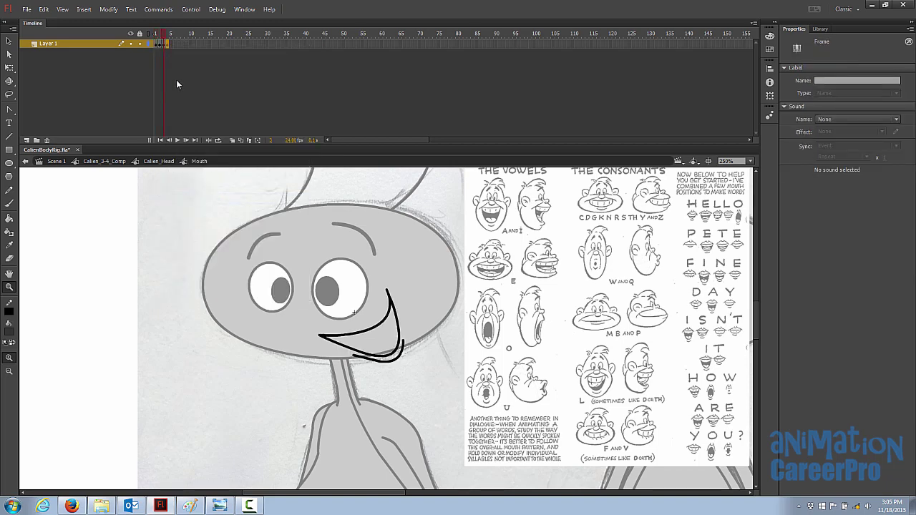
Widen the smile on frame 4 by moving both of its ends outward and flattening its curve
left_click(169, 34)
left_click(384, 317)
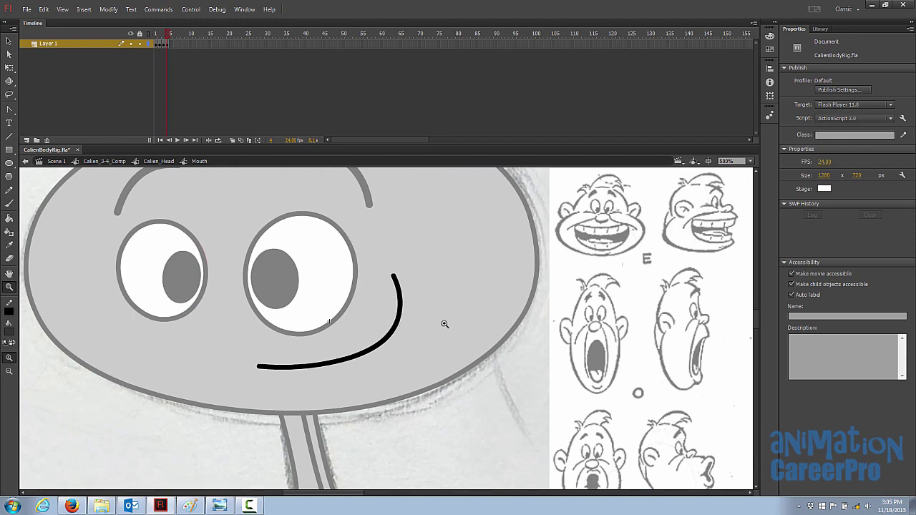
left_click_drag(448, 322, 425, 360)
left_click(396, 332, "alt")
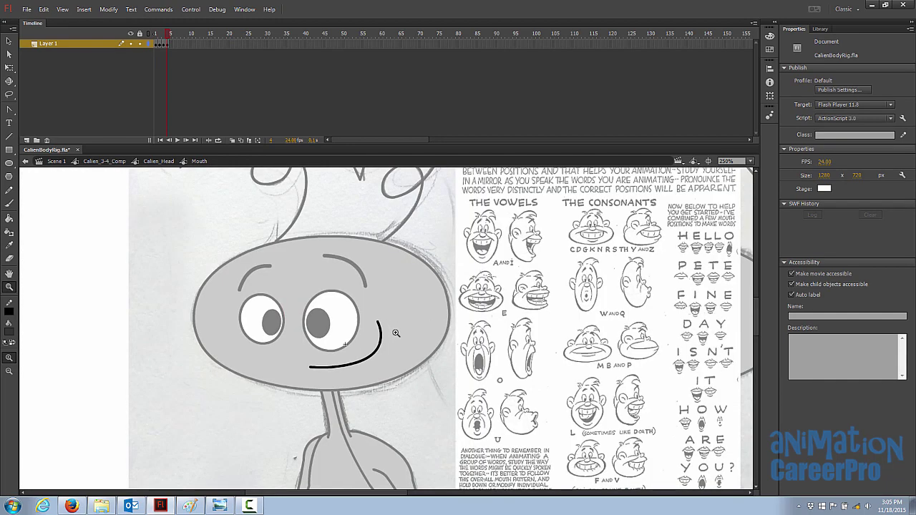
key("v")
left_click_drag(381, 327, 391, 335)
left_click_drag(311, 368, 297, 368)
left_click_drag(351, 365, 355, 361)
Join the smile's ends on frame 4 with a new line and reshape both curves into a wide, slightly open grin
key("n")
mouse_move(390, 333)
left_mouse_down()
mouse_move(393, 353)
mouse_move(366, 372)
mouse_move(315, 379)
mouse_move(288, 367)
left_mouse_up()
key("v")
left_click_drag(390, 334, 395, 332)
key("z")
left_click(356, 353)
key("v")
left_click_drag(336, 359, 336, 364)
left_click_drag(247, 359, 243, 361)
left_click_drag(409, 335, 438, 303)
left_click_drag(272, 370, 250, 374)
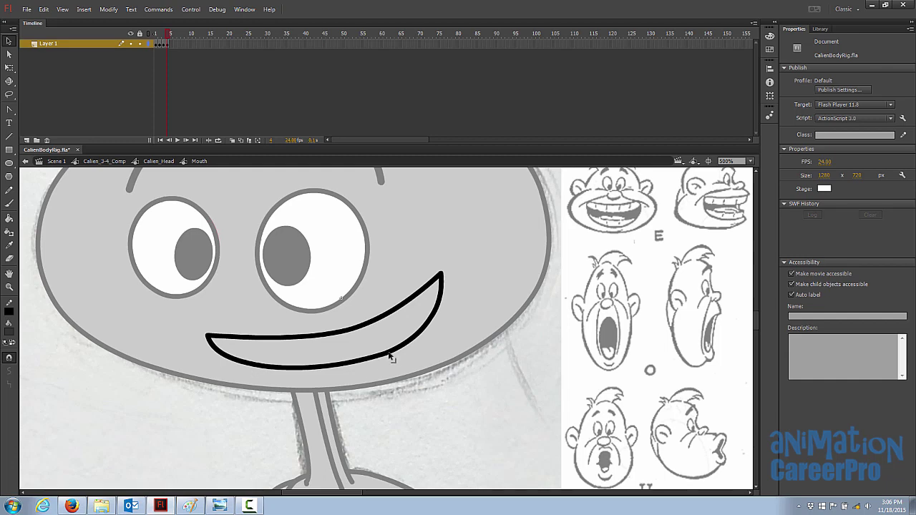
key("ctrl+minus")
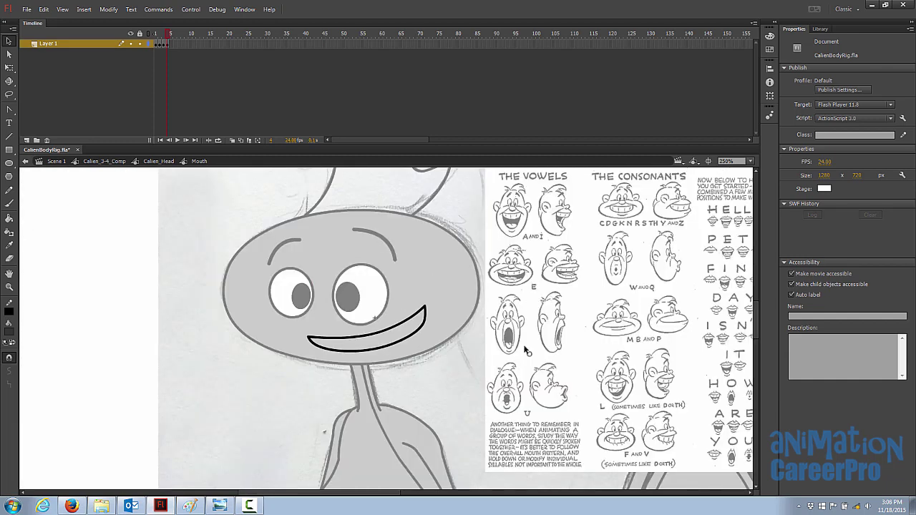
Draw a small oval mouth about 14.4 by 10 on frame 5, and delete its fill to keep only the outline
left_click(172, 45)
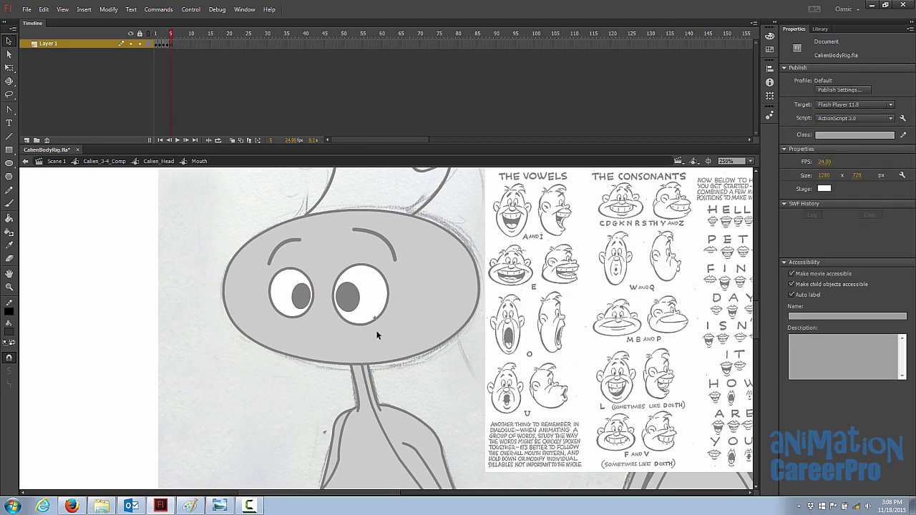
key("ctrl+=")
key("o")
left_click_drag(369, 353, 406, 380)
key("v")
left_click(398, 375)
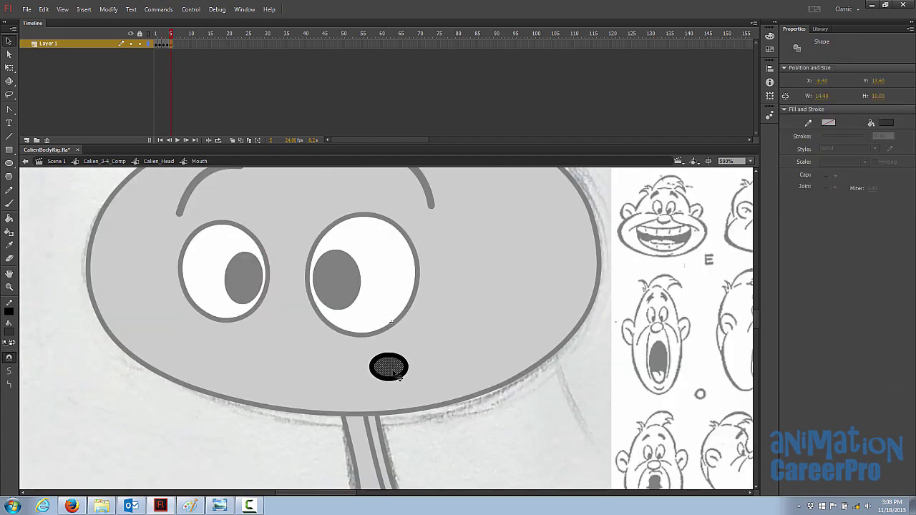
key("Delete")
key("ctrl+minus")
Copy the oval-mouth keyframe from frame 5 to frame 6
left_click(173, 45)
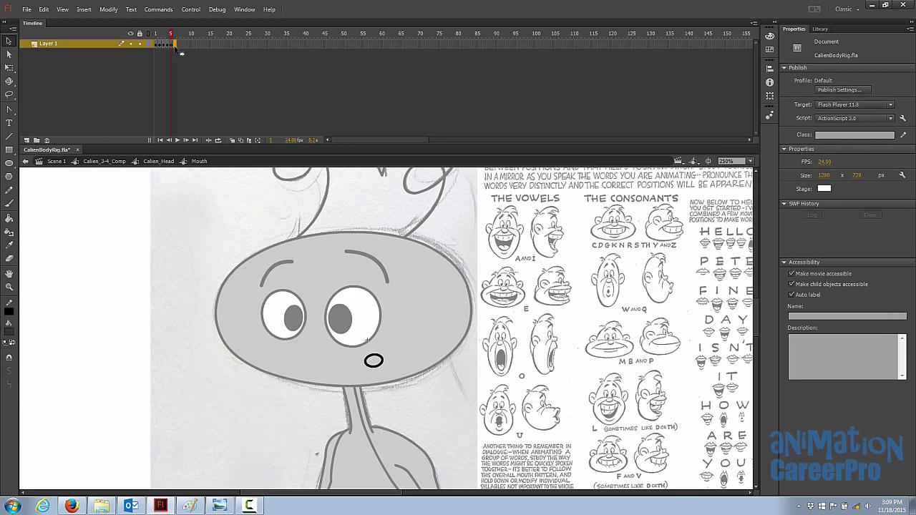
right_click(171, 47)
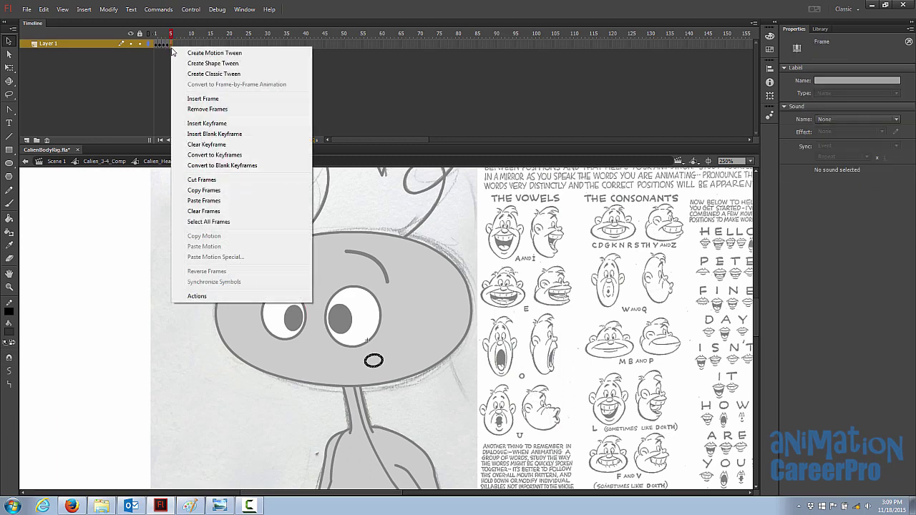
left_click(215, 189)
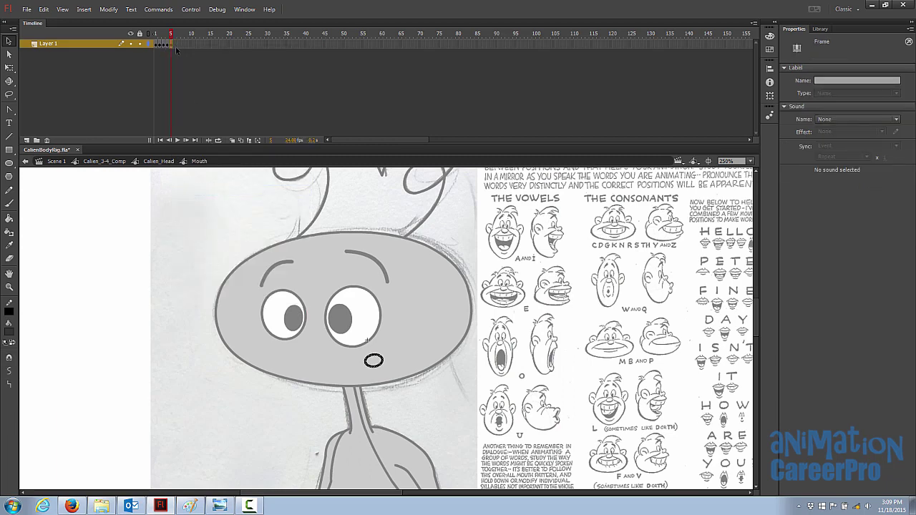
right_click(177, 44)
left_click(215, 204)
Erase a small gap in the outer side of the oval outline on frame 6
key("z")
left_click(375, 359)
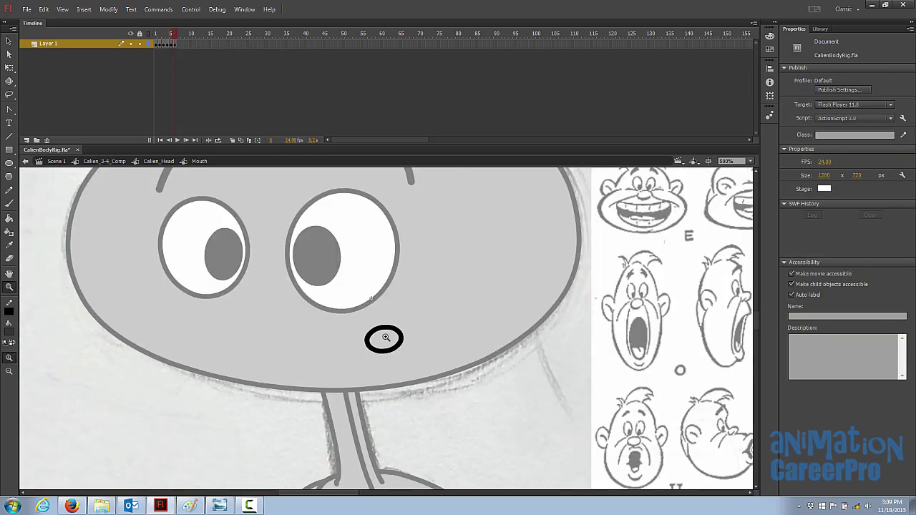
left_click(385, 336)
key("v")
key("e")
left_click_drag(409, 333, 536, 334)
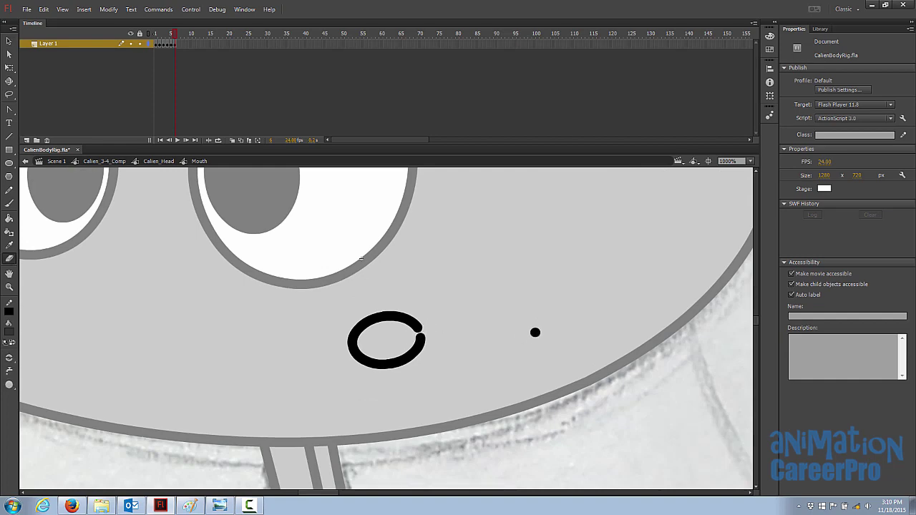
Reshape the broken oval outline on frame 6 into a small puckered mouth with a pointed outer corner
key("v")
mouse_move(423, 335)
left_mouse_down()
mouse_move(437, 351)
mouse_move(437, 334)
left_mouse_up()
left_click(9, 358)
left_click_drag(352, 347, 373, 365)
left_click_drag(360, 320, 351, 313)
left_click_drag(387, 316, 371, 343)
double_click(422, 348)
key("q")
key("ctrl+minus")
left_click(414, 332)
key("v")
key("ctrl+minus")
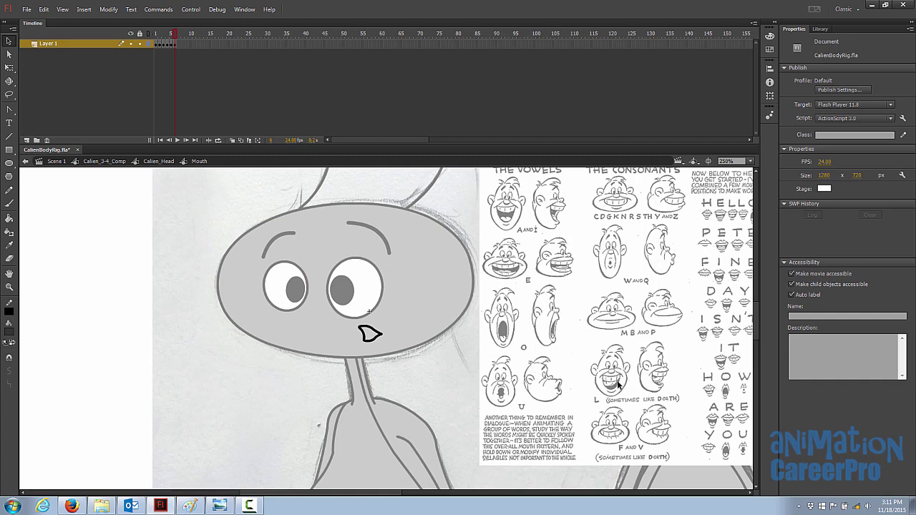
Step back through the mouth shapes to frame 2 and examine the F and V mouths in the dialogue chart
key("comma")
key("comma")
key("comma")
key("comma")
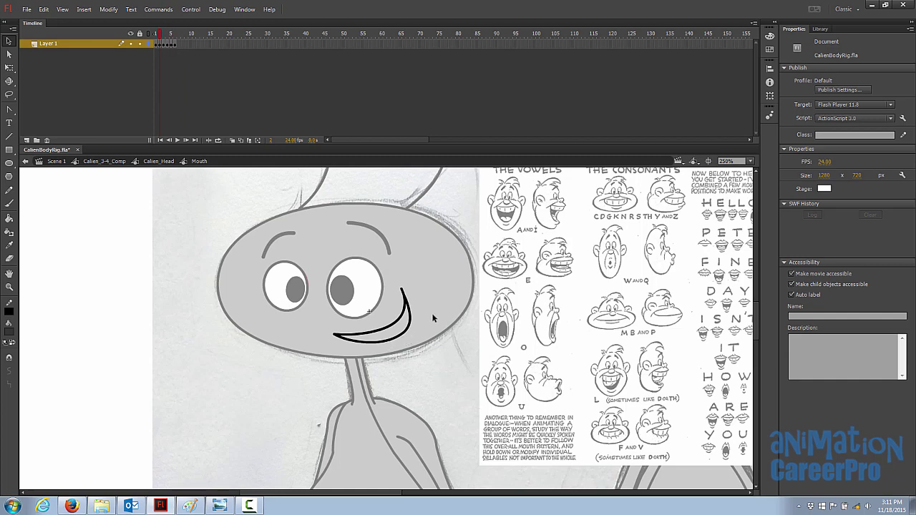
key("z")
left_click(615, 438)
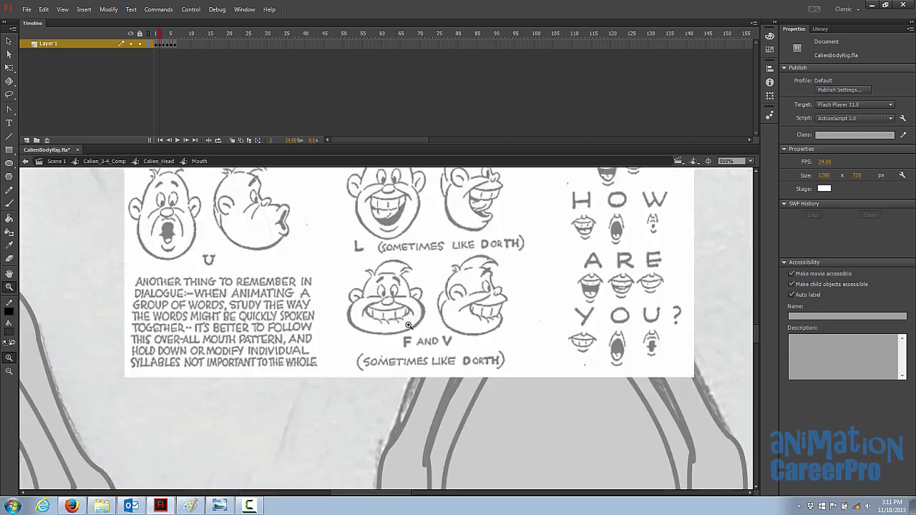
left_click(321, 290, "alt")
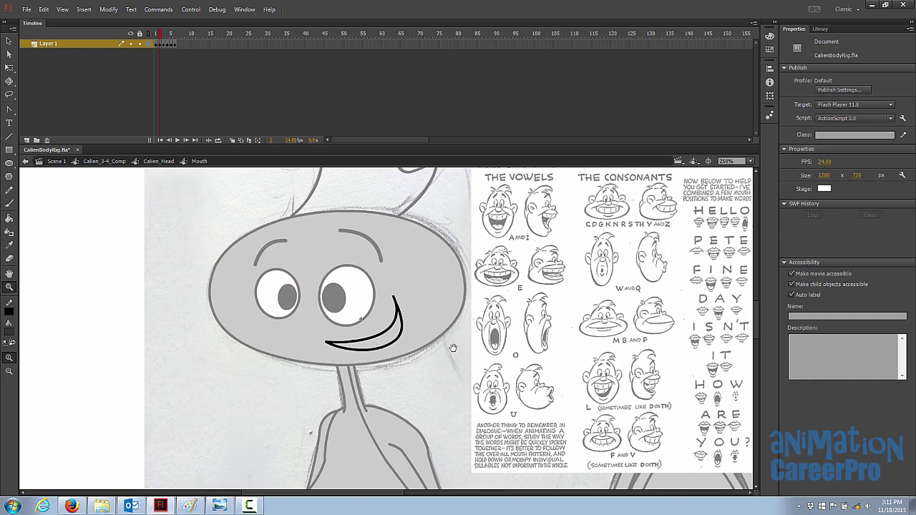
left_click_drag(448, 353, 437, 366)
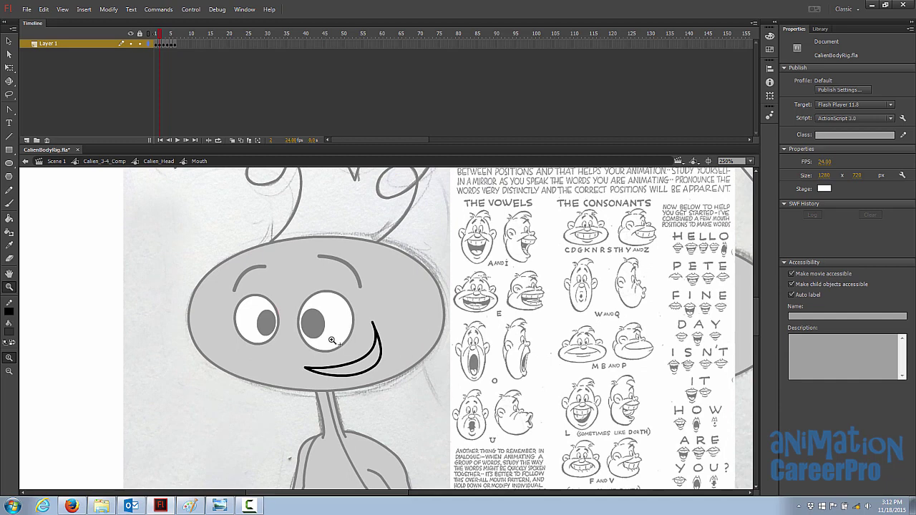
Fill the slightly open mouth on frame 2 with dark red #990000
key("v")
left_click(155, 34)
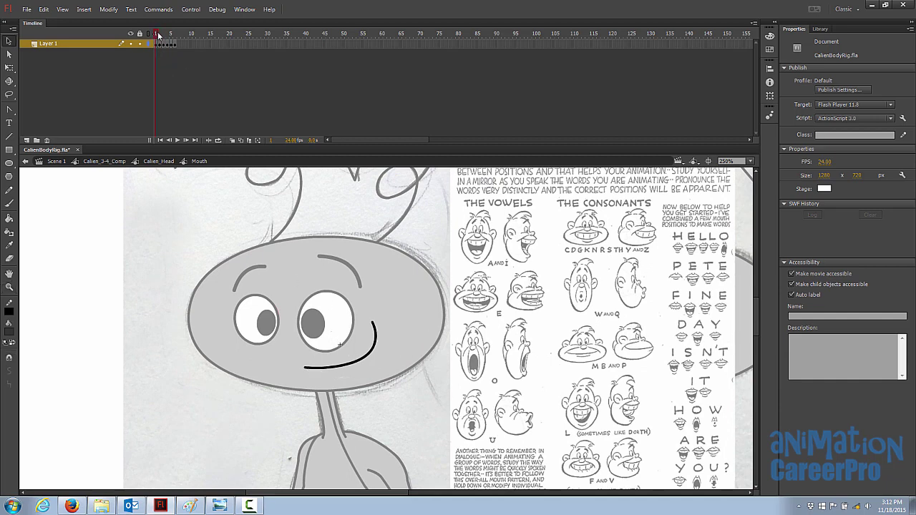
left_click(159, 35)
left_click(10, 332)
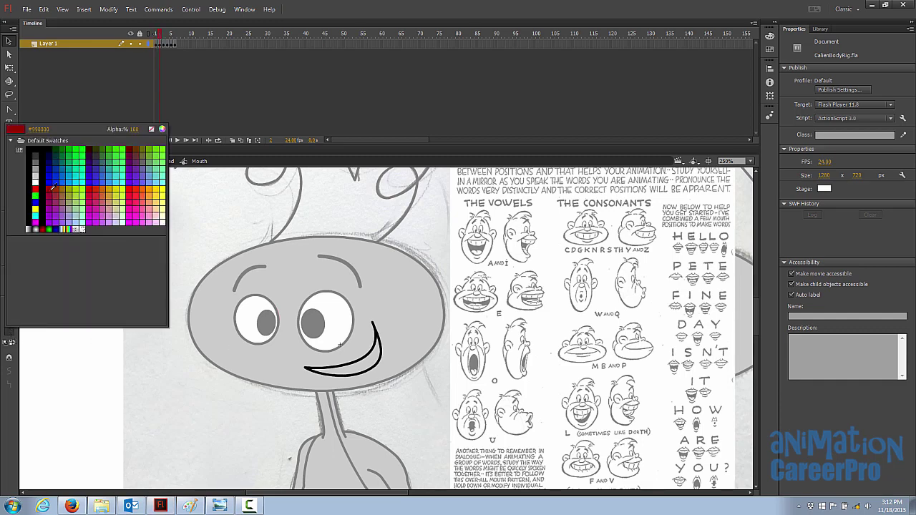
left_click(52, 187)
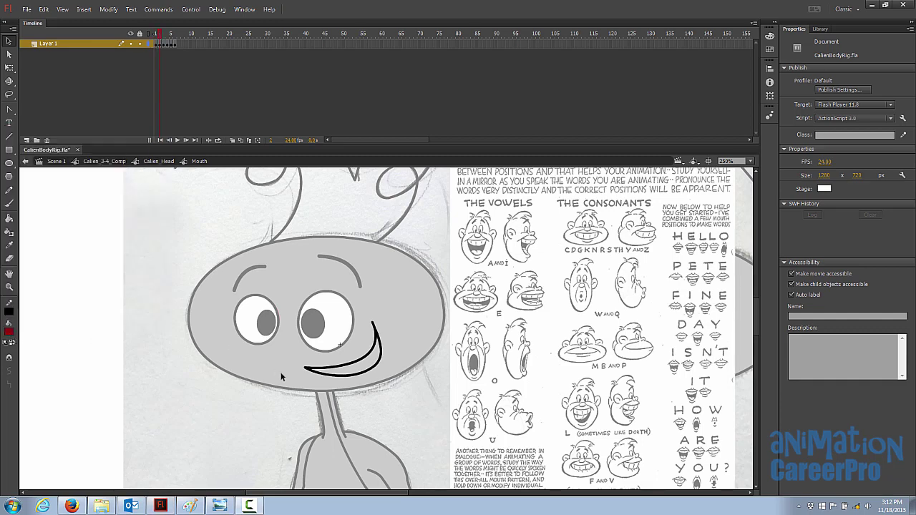
key("z")
left_click(360, 365)
key("v")
key("k")
left_click(387, 332)
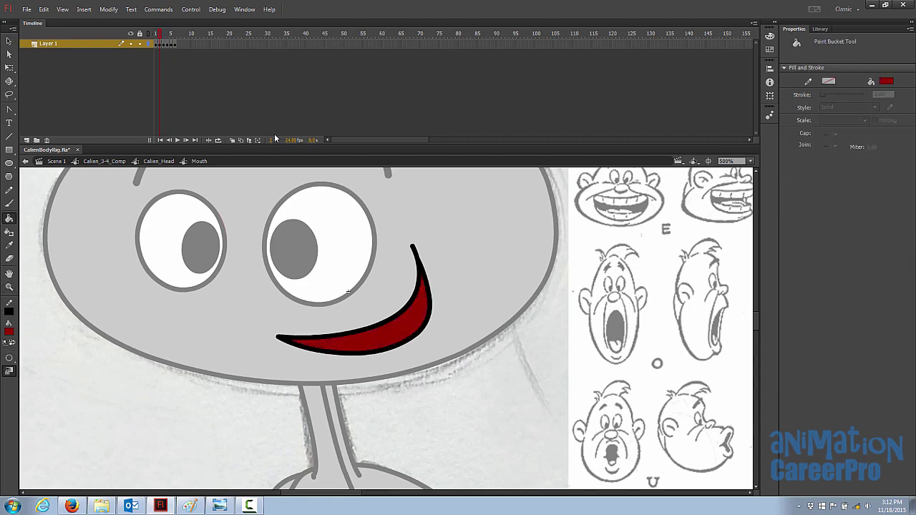
Fill the wide-open mouth on frame 3 with the same dark red
key("comma")
key("period")
key("period")
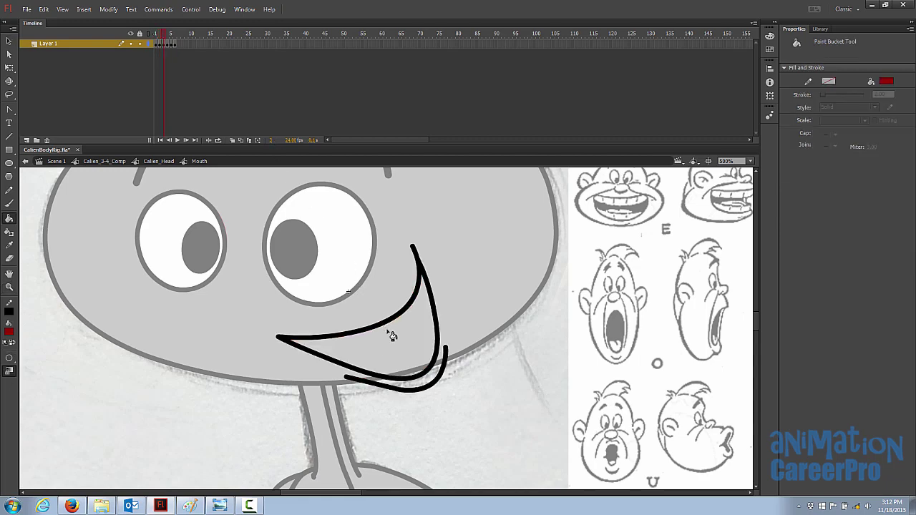
left_click(396, 343)
Close the area between the lower lip and the chin line on frame 3 with a short line at each end
key("z")
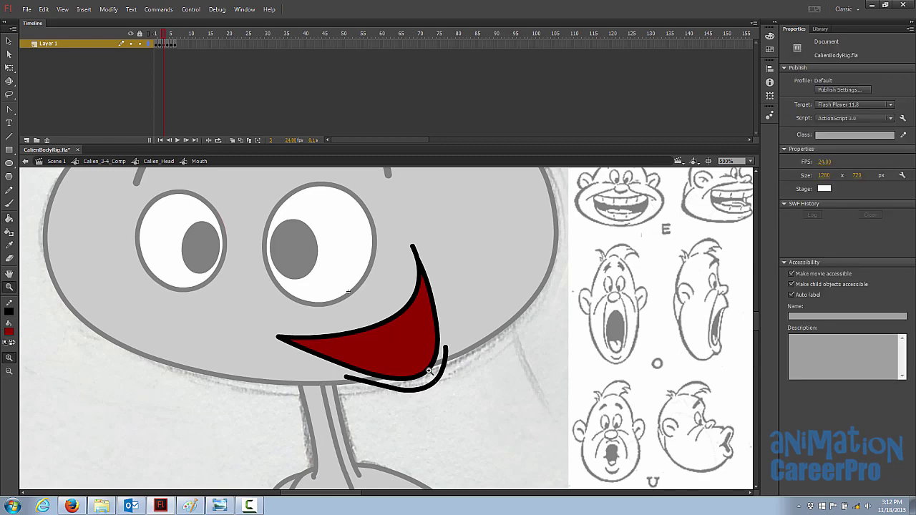
left_click(429, 372)
scroll(423, 327, "up", 2)
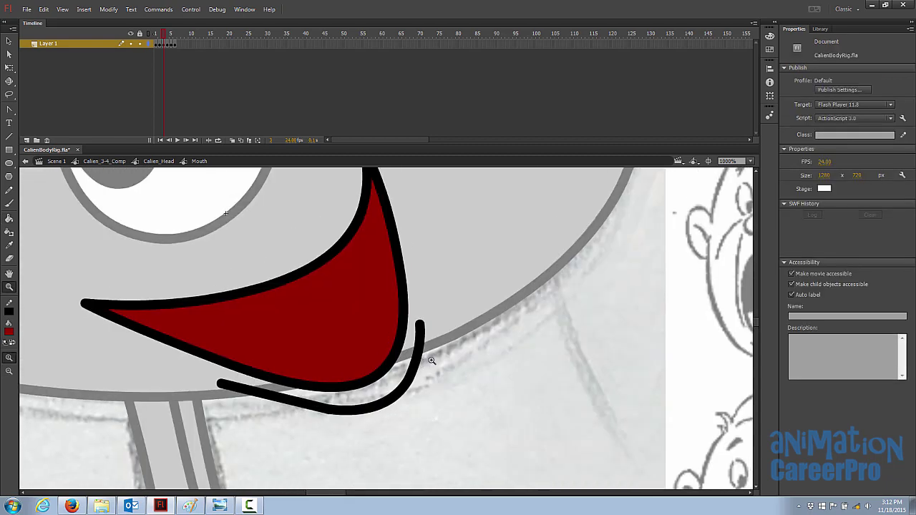
key("n")
left_click_drag(418, 323, 407, 317)
left_click_drag(223, 367, 216, 385)
key("v")
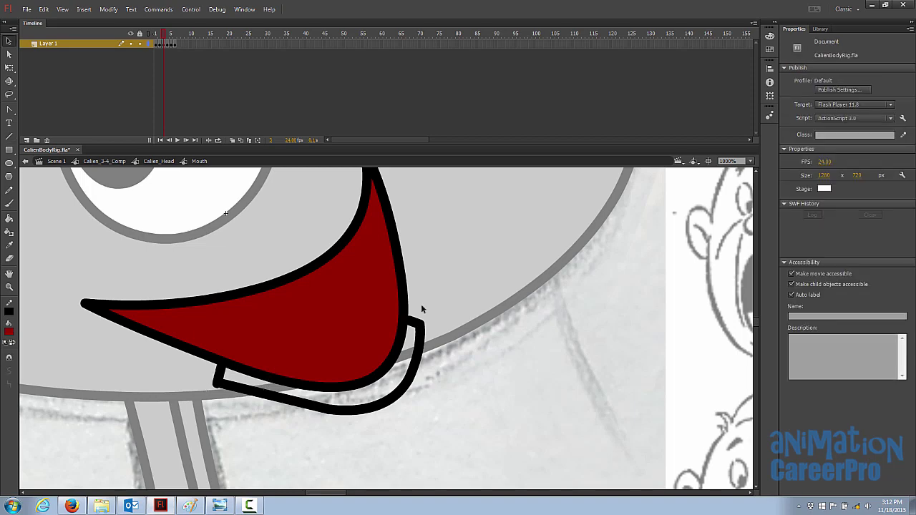
Fill the enclosed chin area on frame 3 with grey and delete the two short closing lines
left_click(10, 333)
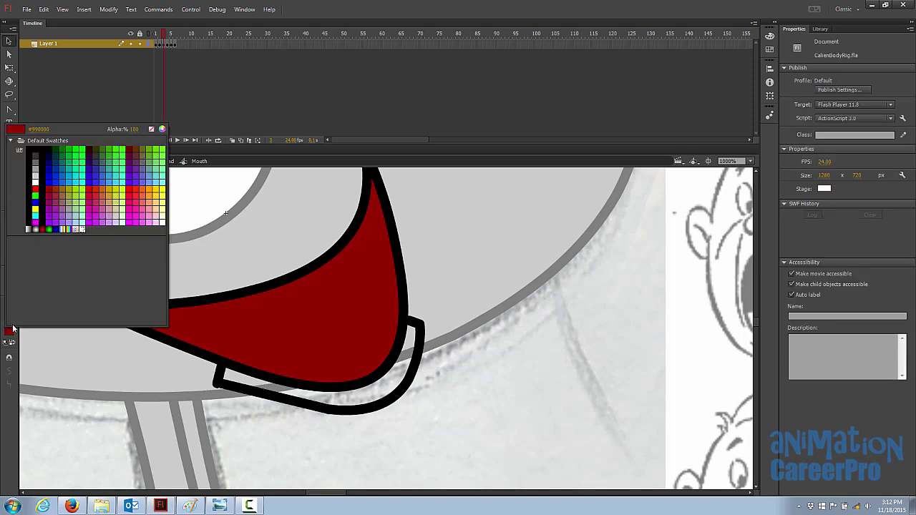
left_click(35, 178)
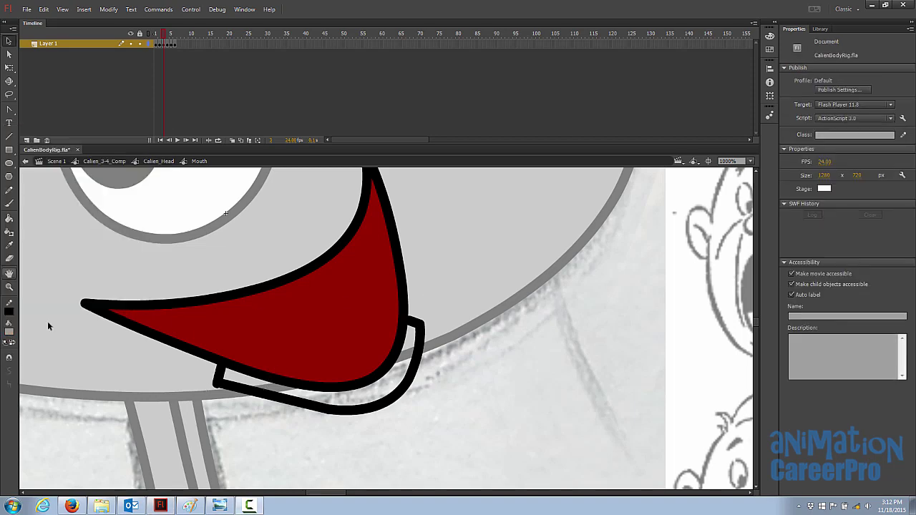
key("k")
left_click(391, 381)
left_click(413, 329)
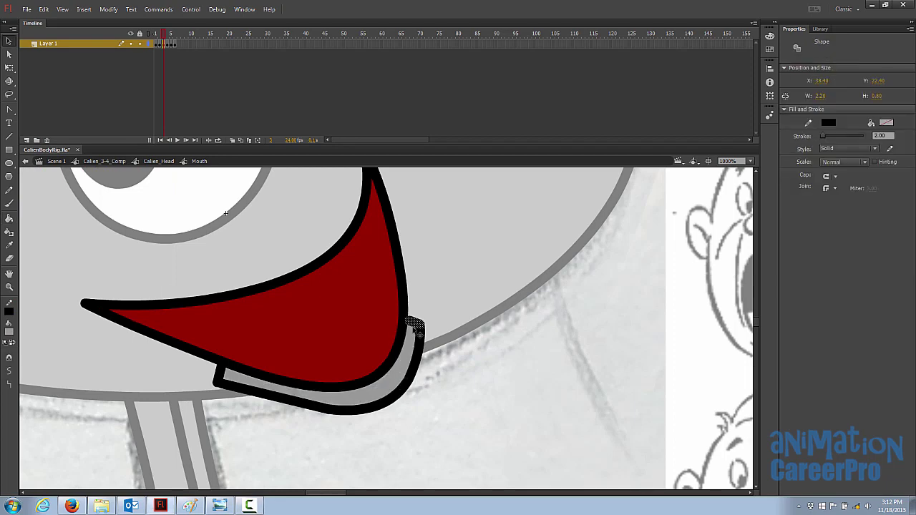
key("Delete")
left_click(219, 376)
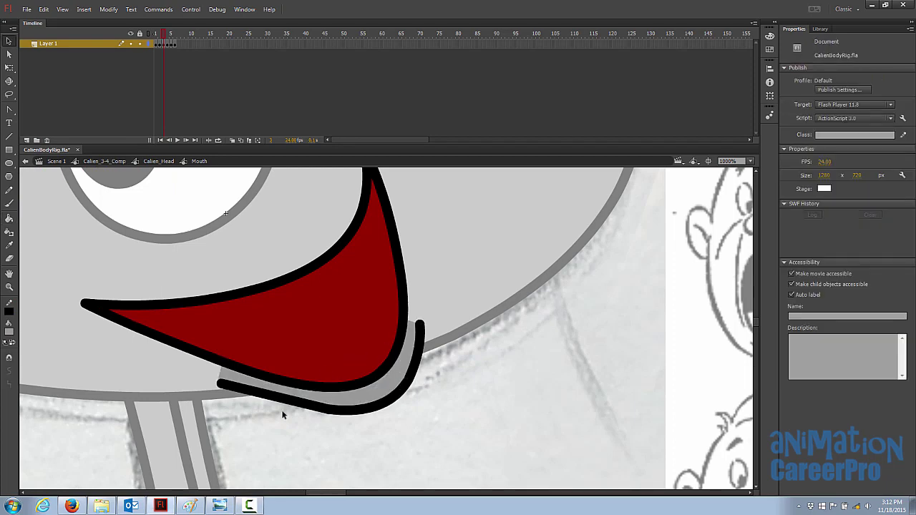
Delete the remaining closing line on the chin and add a new tongue layer above Layer 1 with a keyframe on frame 2
key("Delete")
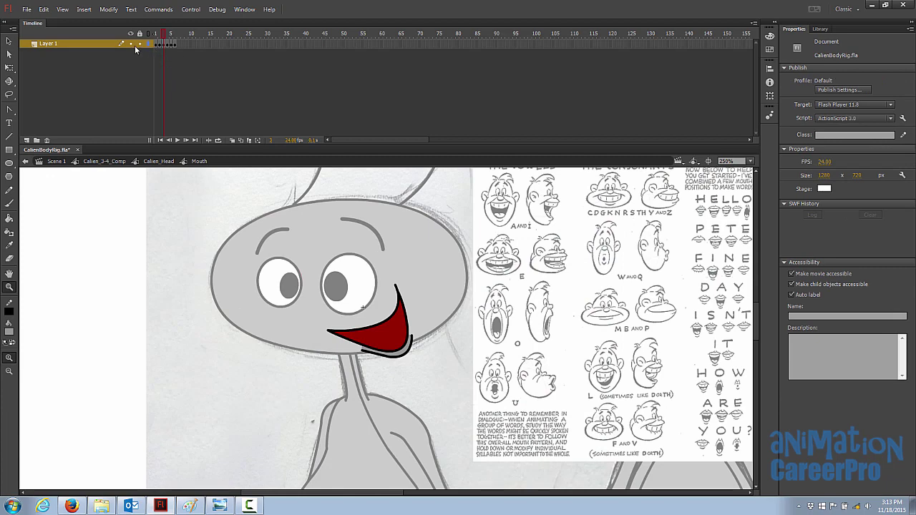
left_click(26, 140)
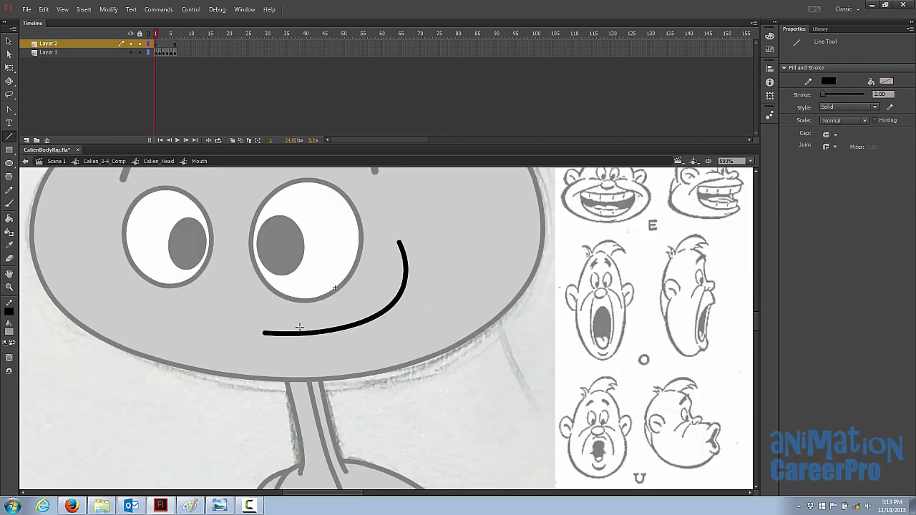
key("period")
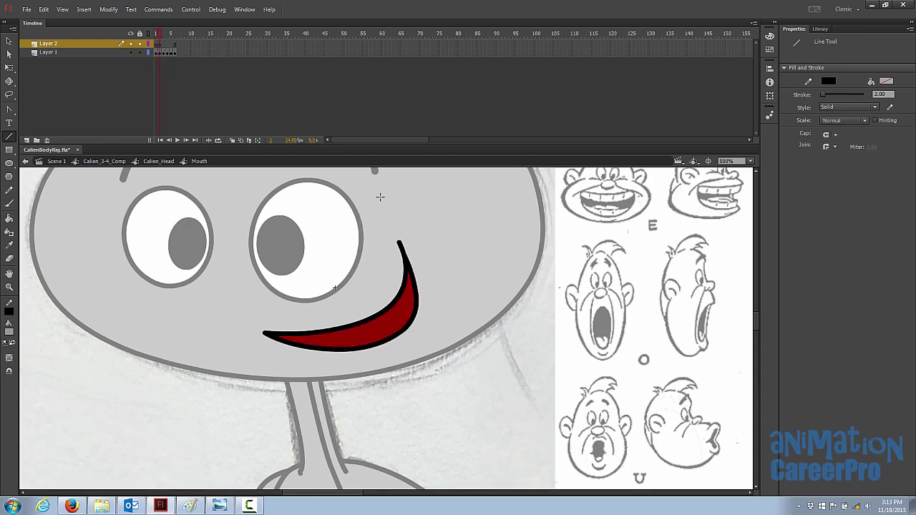
left_click(161, 45)
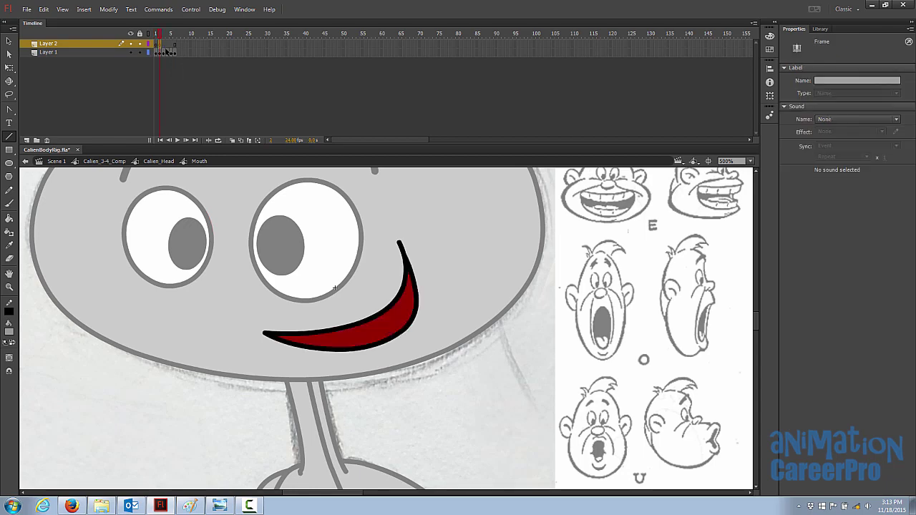
Draw two overlapping curved tongue lines inside the slightly open mouth on frame 2 of Layer 2
left_click(398, 307)
mouse_move(409, 322)
left_mouse_down()
mouse_move(388, 318)
mouse_move(369, 338)
mouse_move(364, 330)
left_mouse_up()
left_click_drag(364, 330, 358, 331)
mouse_move(358, 330)
left_mouse_down()
mouse_move(345, 347)
mouse_move(349, 334)
mouse_move(307, 351)
mouse_move(289, 372)
mouse_move(394, 314)
left_mouse_up()
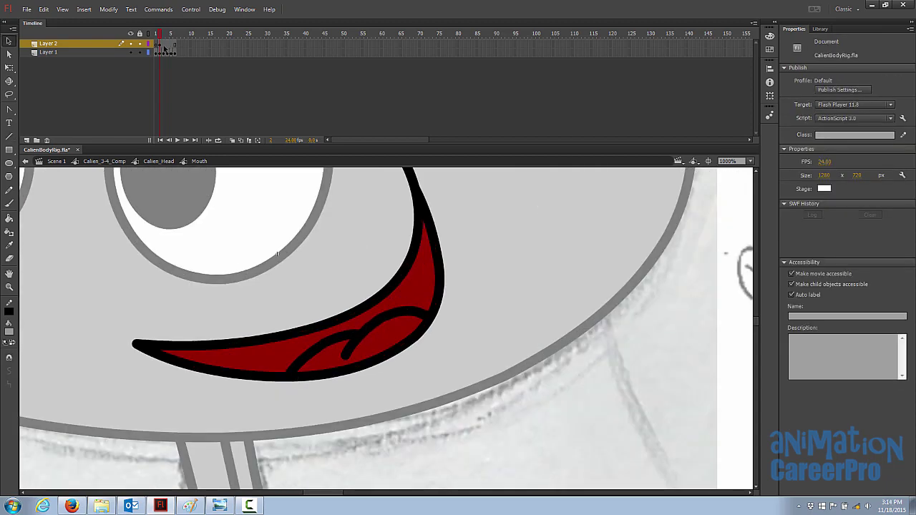
Repeat the tongue lines on keyframes 3 and 4 of Layer 2, moving them to the lower edge of each mouth
left_click(164, 45)
key("ctrl+minus")
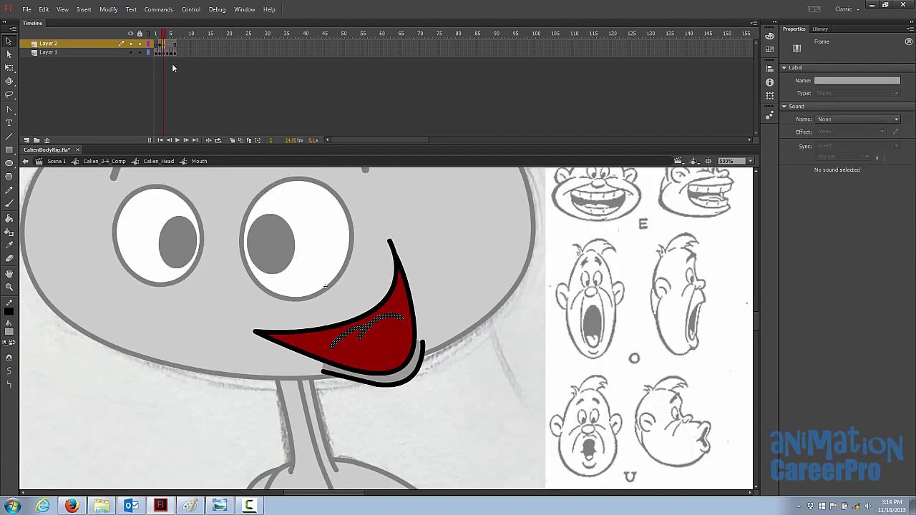
left_click_drag(381, 323, 392, 340)
left_click_drag(164, 36, 164, 38)
left_click(167, 45)
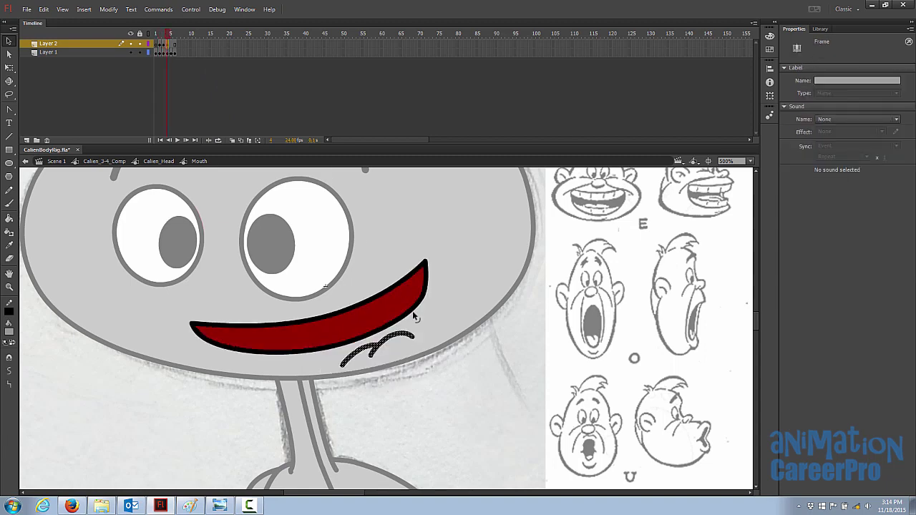
left_click_drag(395, 341, 380, 323)
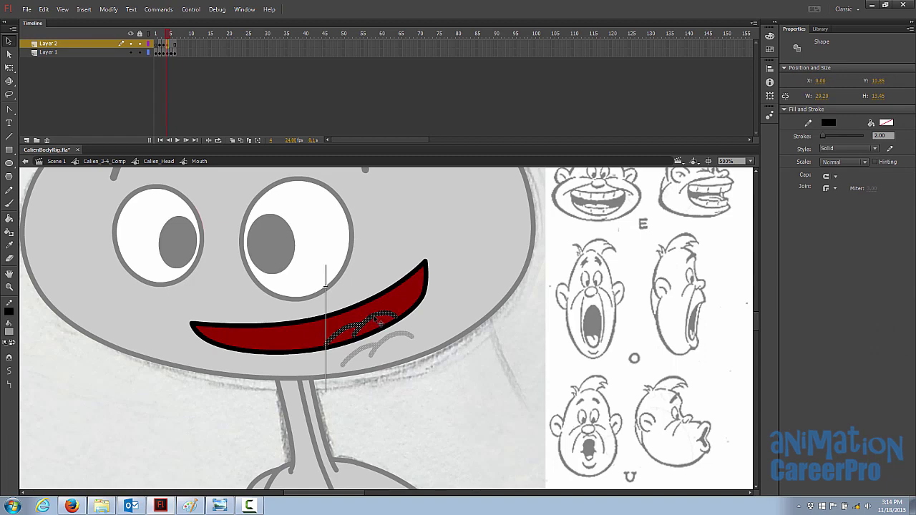
Add a keyframe on frame 5 of Layer 2 and delete the tongue lines from it
left_click(171, 37)
left_click(172, 43)
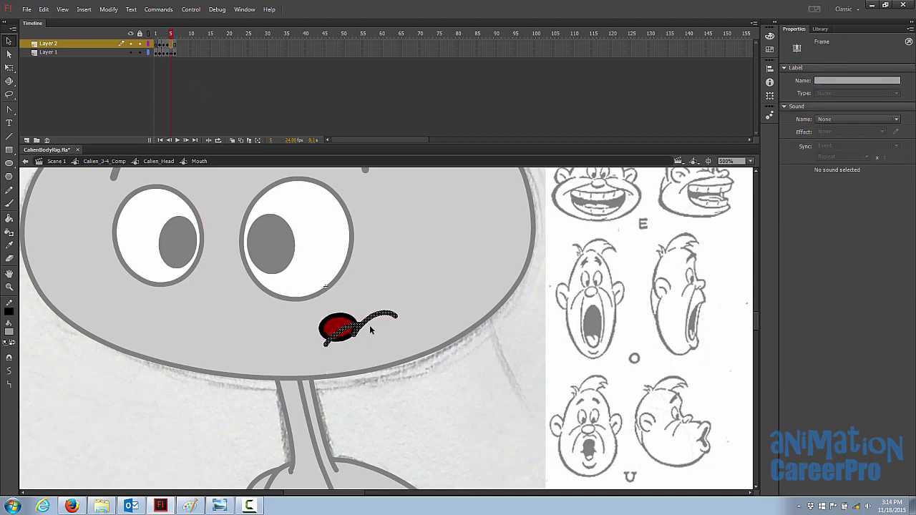
key("Delete")
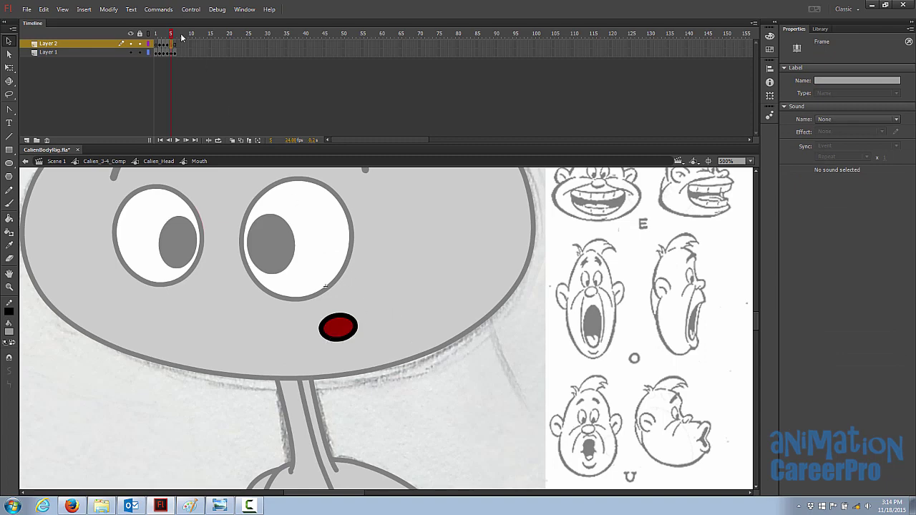
left_click_drag(171, 34, 176, 35)
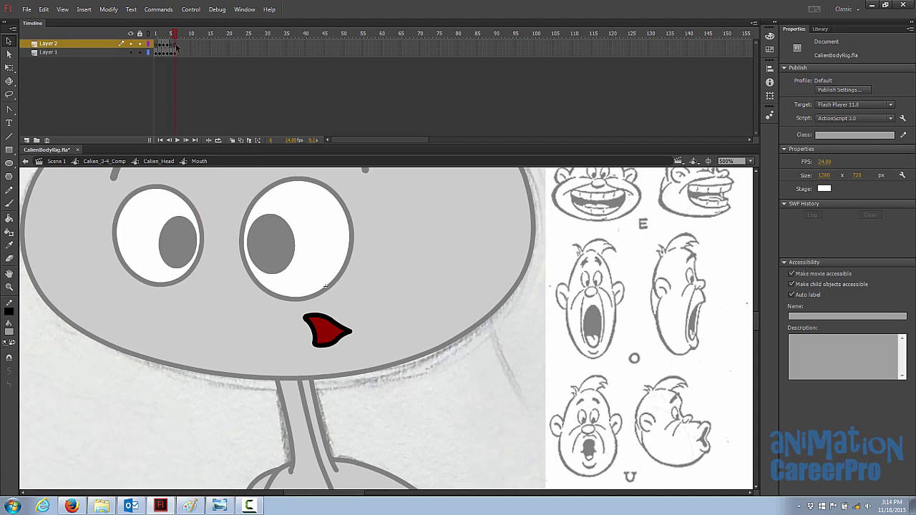
Set the fill colour to purple on frame 2 and hide Layer 1 to isolate the tongue lines
left_click(161, 35)
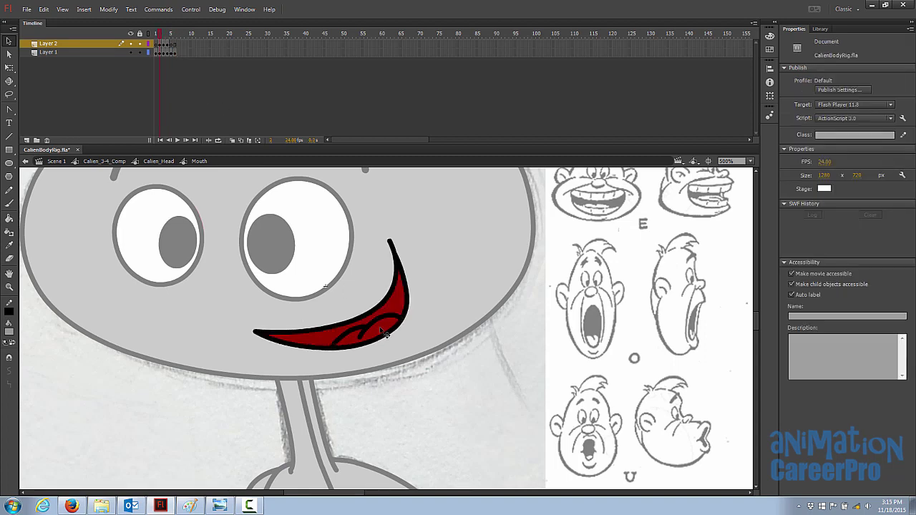
left_click(9, 331)
left_click(54, 212)
key("ctrl+equal")
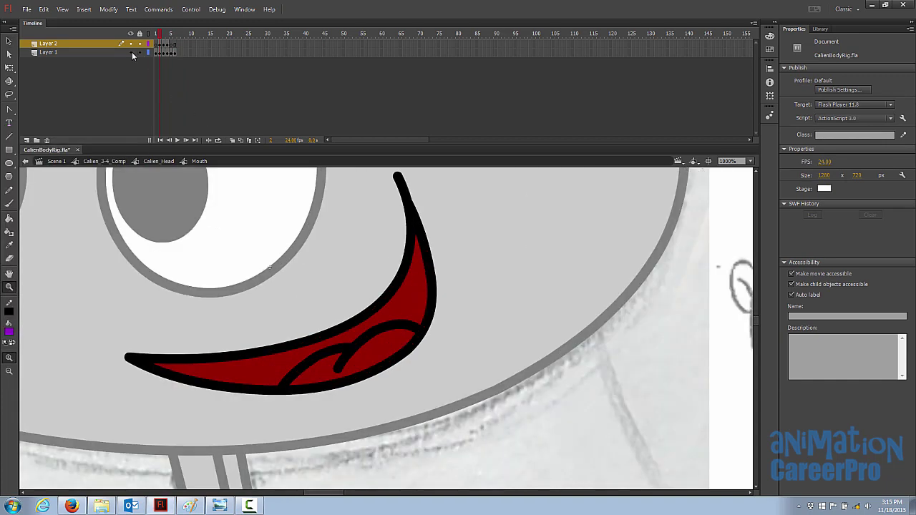
left_click(131, 52)
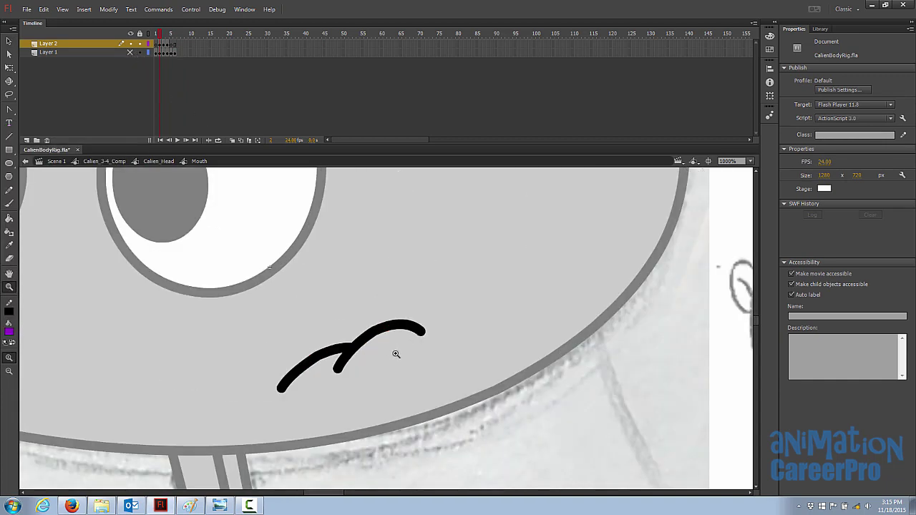
Close the underside of the frame 2 tongue with two lines, fill it purple and remove the closing lines
key("n")
left_click_drag(421, 331, 354, 383)
left_click_drag(355, 382, 281, 389)
key("k")
left_click(361, 363)
key("v")
left_click(336, 389, "shift")
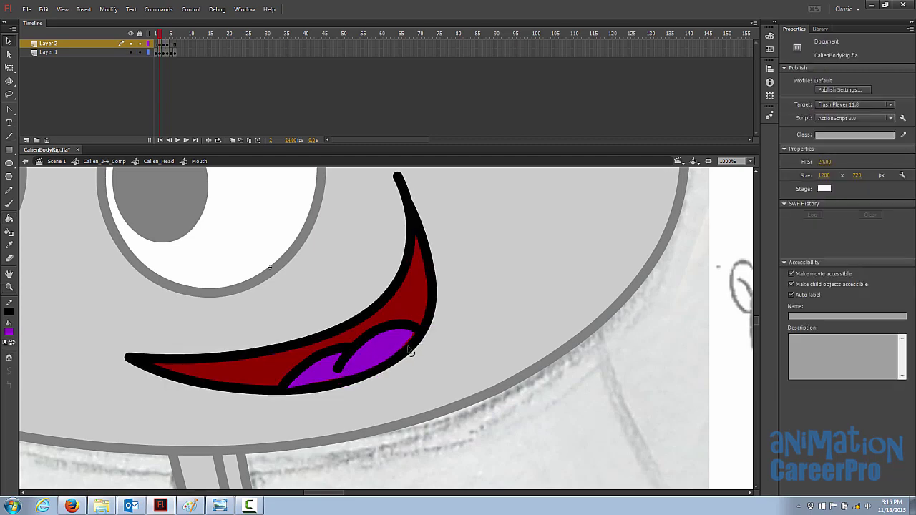
Reshape the edge of the purple tongue fill on frame 2 to fit the mouth outline
key("ctrl+=")
left_click_drag(336, 317, 332, 329)
key("z")
left_click(401, 308, "alt")
left_click(401, 307, "alt")
Show Layer 1 as outlines on frame 3 and close the underside of the tongue with two lines along the lower lip
left_click(163, 35)
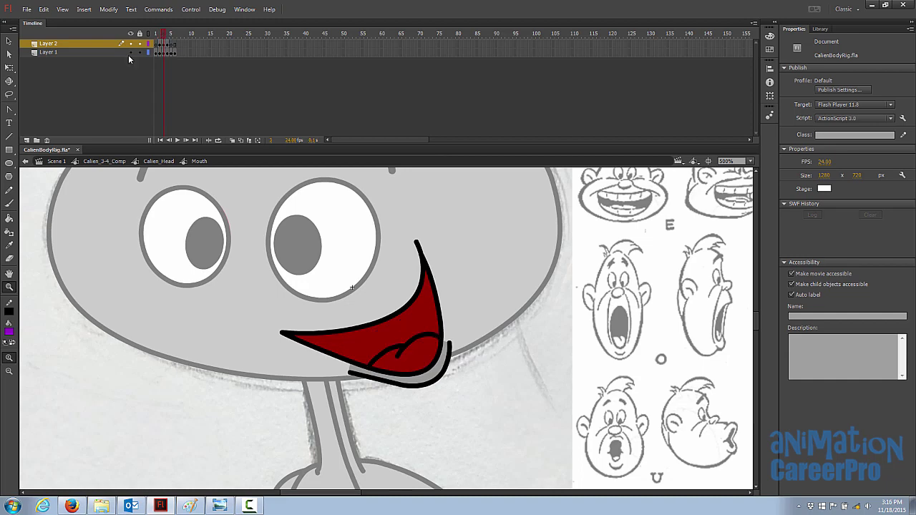
left_click(148, 53)
left_click(429, 352)
key("n")
mouse_move(412, 307)
left_mouse_down()
mouse_move(418, 329)
mouse_move(404, 363)
left_mouse_up()
mouse_move(403, 364)
left_mouse_down()
mouse_move(355, 385)
mouse_move(266, 366)
left_mouse_up()
key("v")
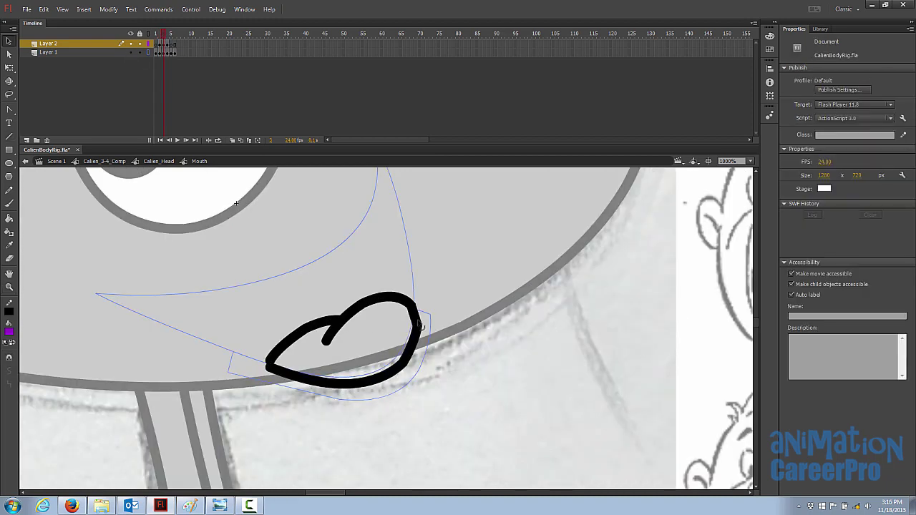
Fill the frame 3 tongue with purple and delete its lower closing lines
key("k")
left_click(391, 337)
key("v")
double_click(414, 339)
key("Delete")
Reshape the lower edge of the purple tongue on frame 3 to follow the mouth's black outline
left_click(131, 52)
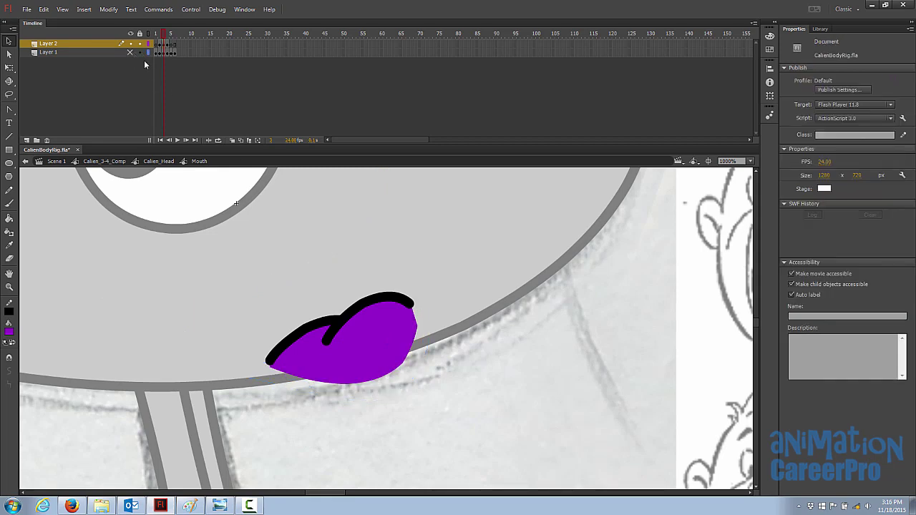
left_click(130, 52)
key("z")
left_click(360, 360)
key("v")
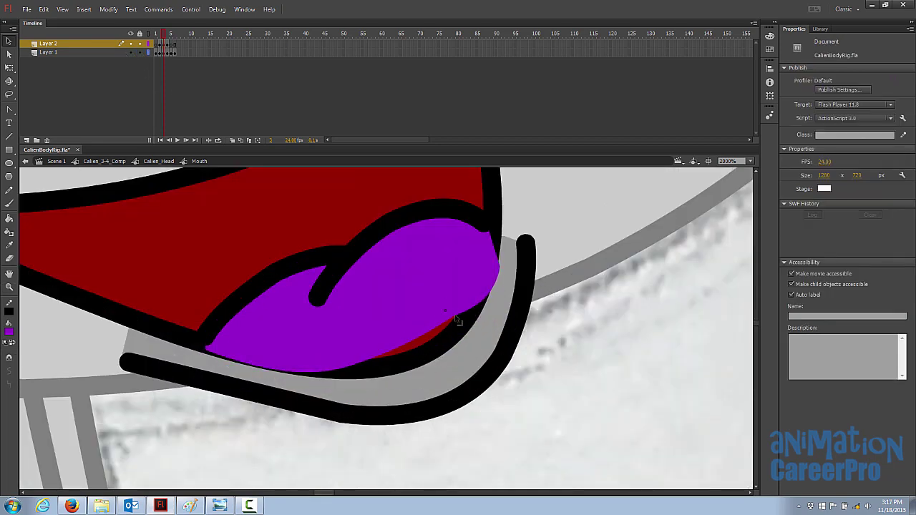
left_click_drag(501, 267, 470, 286)
left_click_drag(418, 335, 423, 345)
left_click_drag(318, 375, 245, 352)
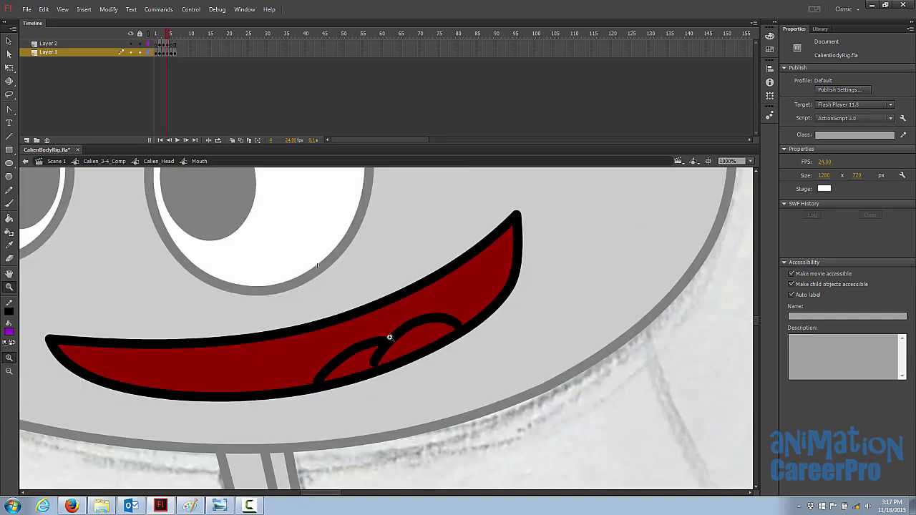
Hide Layer 1 on frame 4 and close the underside of the tongue with a line on Layer 2
key("v")
left_click(131, 52)
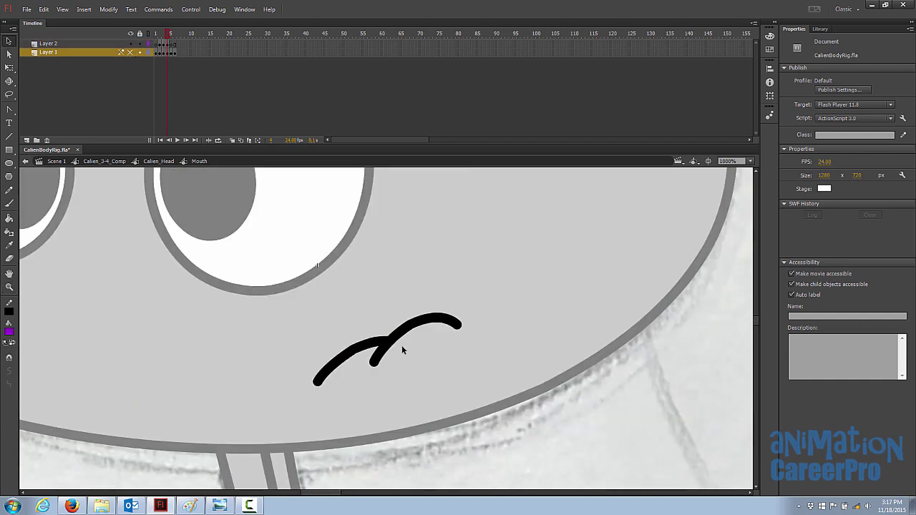
left_click(48, 44)
key("n")
mouse_move(462, 329)
left_mouse_down()
mouse_move(414, 367)
mouse_move(321, 389)
left_mouse_up()
Fill the frame 4 tongue with purple and delete the closing line beneath it
key("k")
left_click(412, 343)
key("v")
double_click(411, 369)
key("Delete")
Show Layer 1 again and reshape the lower edge of the frame 4 tongue fill to fit the mouth outline
left_click(131, 52)
key("z")
left_click(414, 356)
key("v")
left_click_drag(387, 357, 363, 343)
left_click_drag(201, 398, 297, 365)
key("z")
left_click(370, 342, "alt")
left_click(370, 343, "alt")
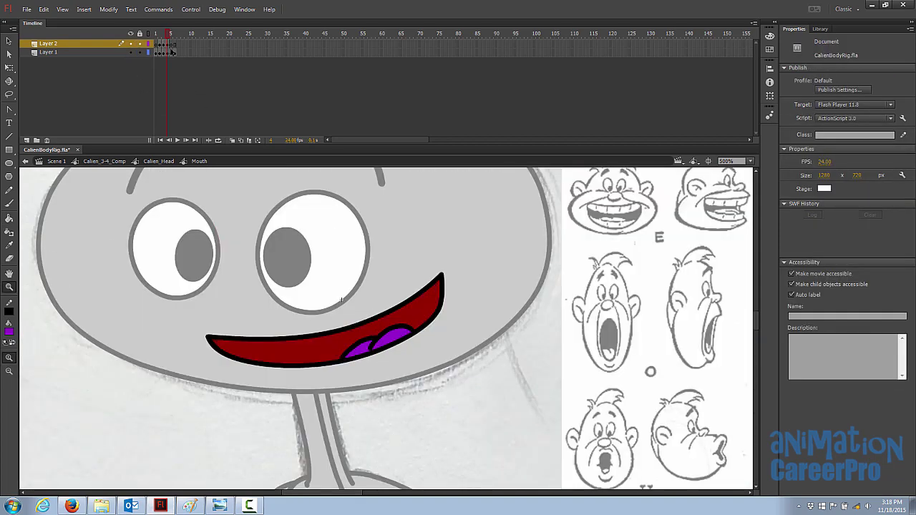
Copy the closed smile from frame 1 of Layer 1 and paste it onto frame 7
left_click_drag(167, 37, 176, 40)
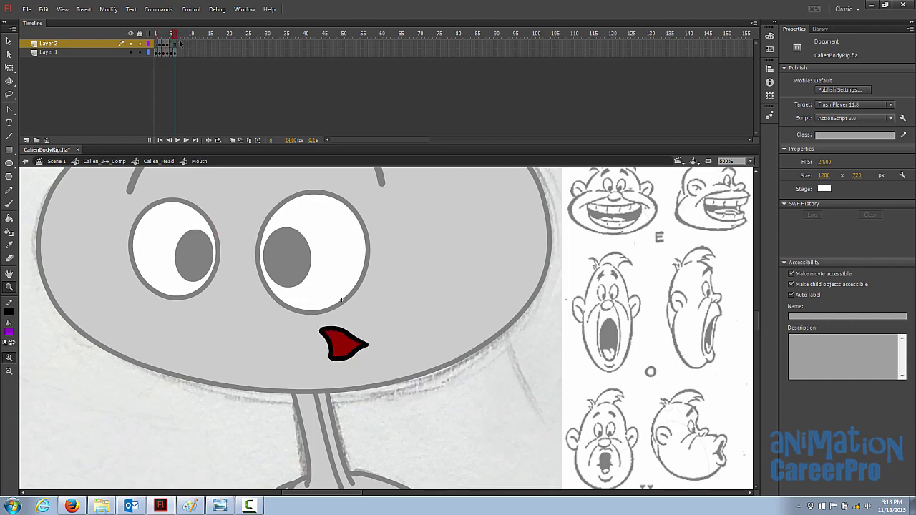
left_click(156, 35)
left_click(157, 53)
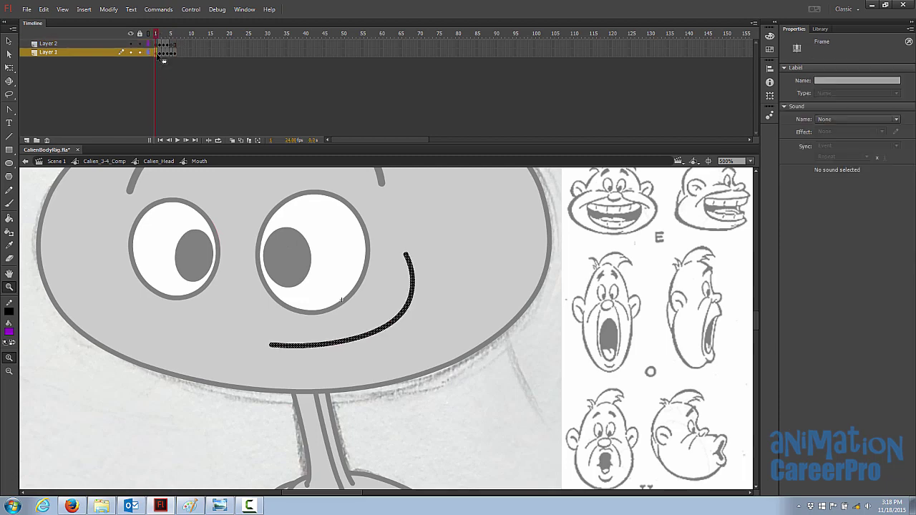
right_click(155, 53)
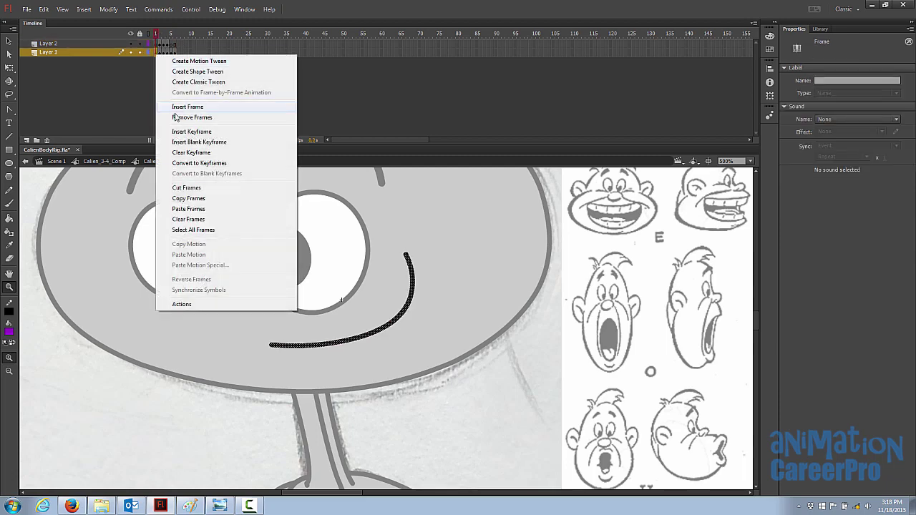
key("Escape")
left_click(176, 58)
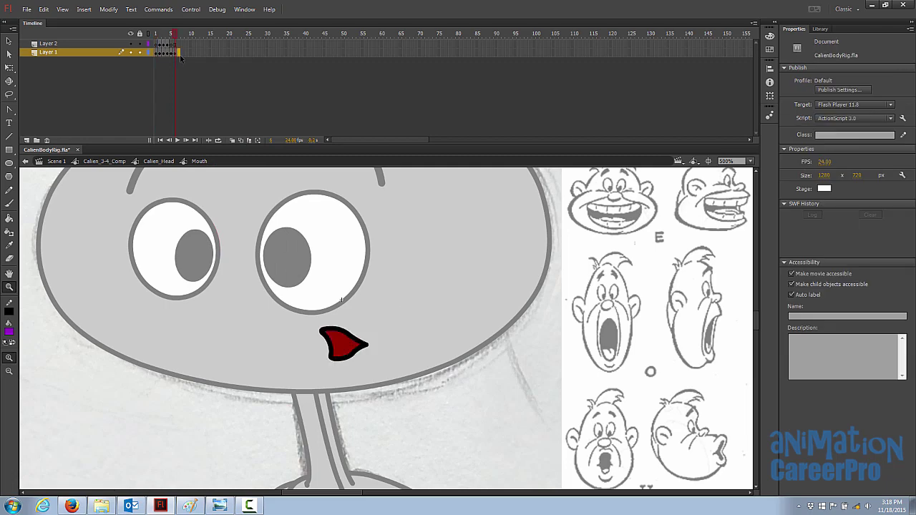
right_click(180, 58)
left_click(217, 208)
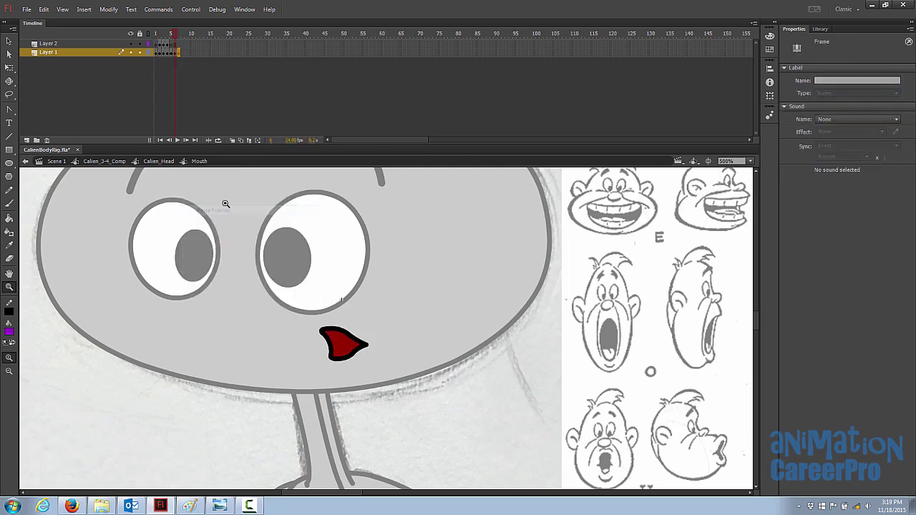
left_click(181, 34)
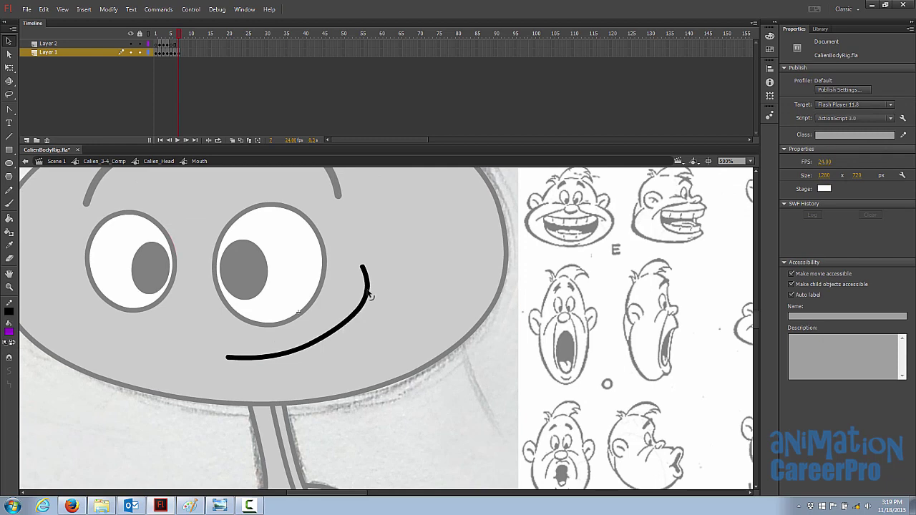
Adjust the smile's curve on frame 7 and draw a short curved tooth line below it, using the F and V pose as reference
left_click_drag(370, 296, 363, 301)
key("n")
left_click_drag(299, 355, 42, 217)
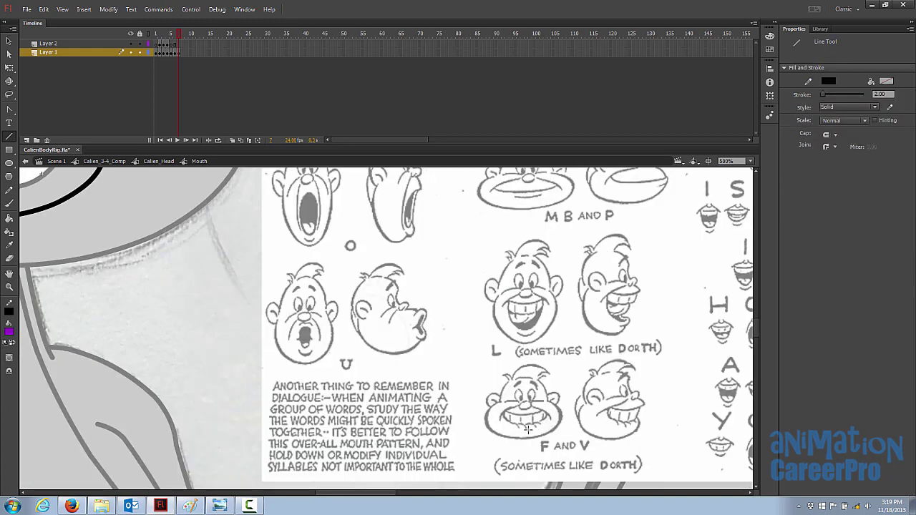
left_click_drag(243, 273, 414, 361)
left_click_drag(339, 337, 322, 339)
mouse_move(321, 339)
left_mouse_down()
mouse_move(310, 364)
mouse_move(311, 347)
mouse_move(331, 336)
mouse_move(293, 333)
left_mouse_up()
key("v")
Erase the middle of the smile line on frame 7, keeping only its two ends, and compare with the F and V pose
key("e")
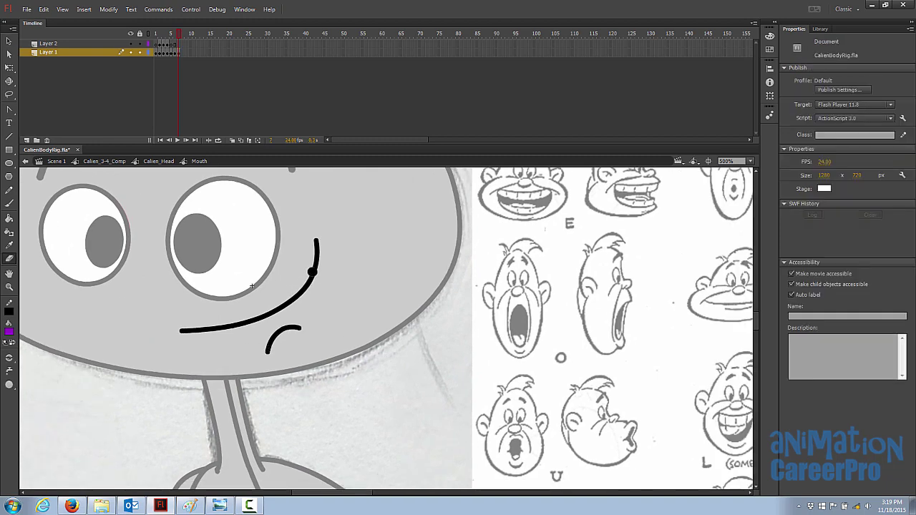
mouse_move(312, 272)
left_mouse_down()
mouse_move(279, 309)
mouse_move(212, 327)
mouse_move(277, 318)
left_mouse_up()
mouse_move(673, 420)
left_mouse_down()
mouse_move(496, 256)
mouse_move(501, 313)
left_mouse_up()
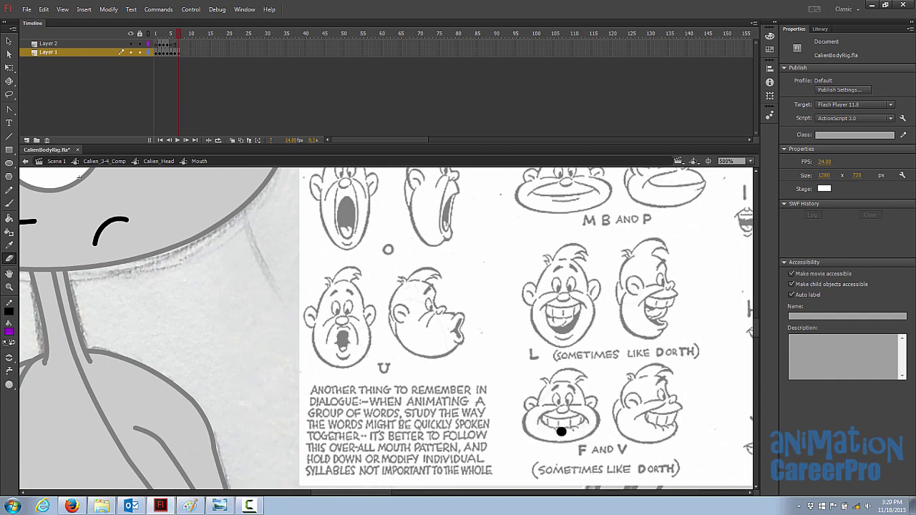
left_click_drag(177, 274, 383, 388)
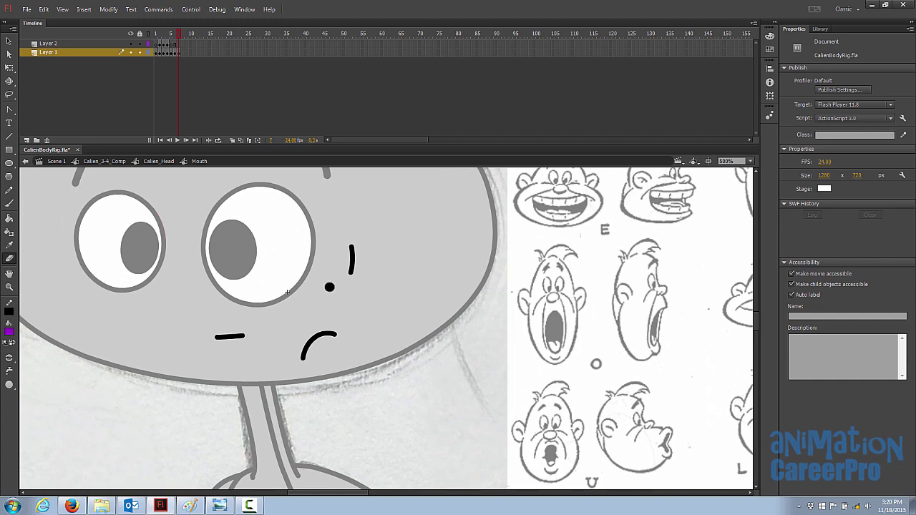
Move the curved tooth line to the inner end of the smile and duplicate it into a rising row of three arcs
key("v")
left_click(333, 338)
left_click_drag(334, 337, 250, 336)
key("ctrl+d")
key("q")
left_click(348, 317)
left_click(286, 327)
left_click(304, 319, "shift")
key("ctrl+d")
left_click(274, 331)
Draw the missing line to join the row of tooth arcs with the smile's upper corner on frame 7
key("z")
left_click(355, 298, "alt")
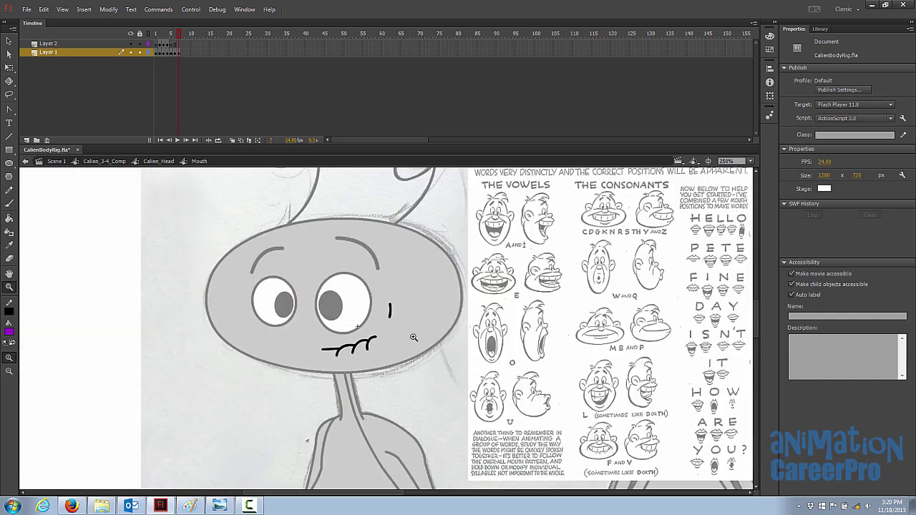
left_click(404, 332)
key("n")
left_click_drag(339, 329, 328, 351)
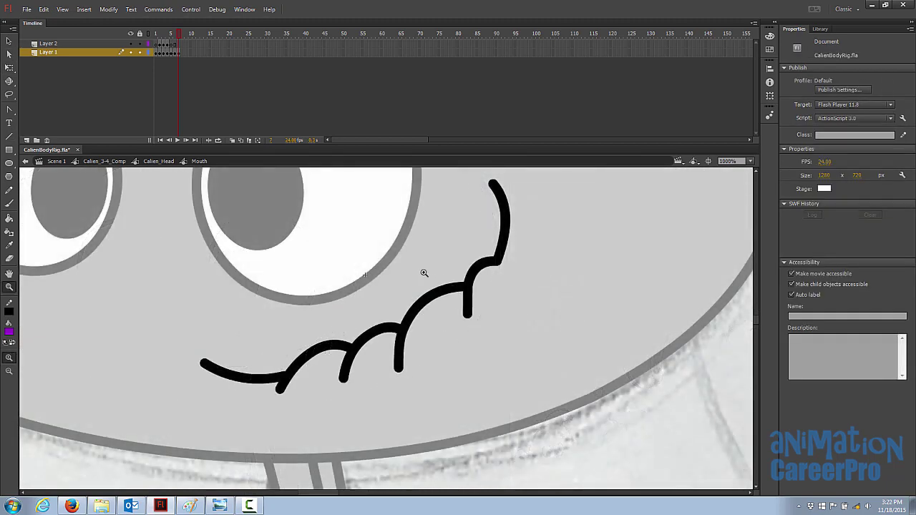
left_click(424, 273, "alt")
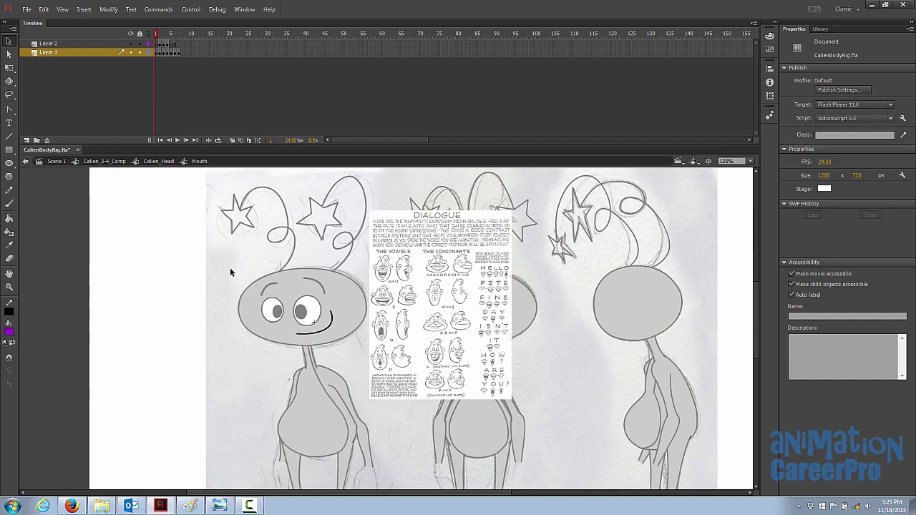
Review the head's mouth shapes across its frames and inspect the Mouth symbol's frame 7 in place
double_click(230, 268)
left_click_drag(155, 32, 184, 42)
double_click(315, 335)
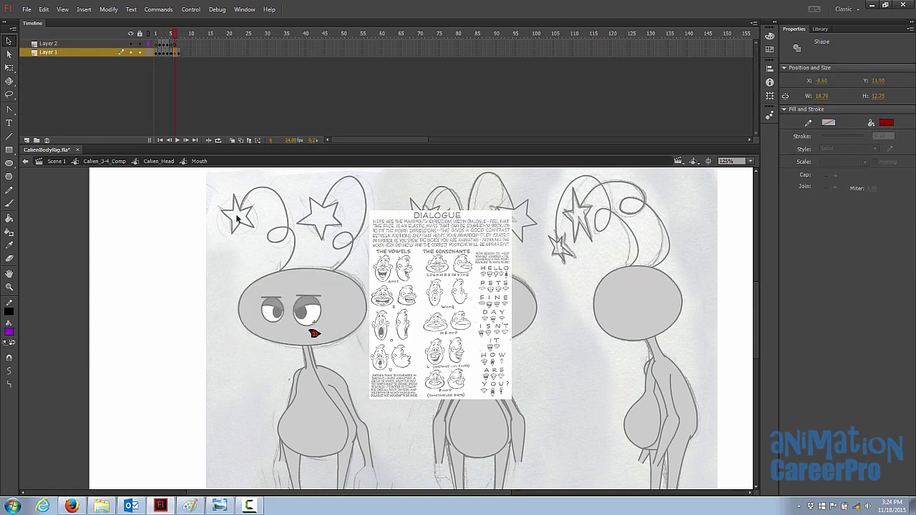
left_click(179, 34)
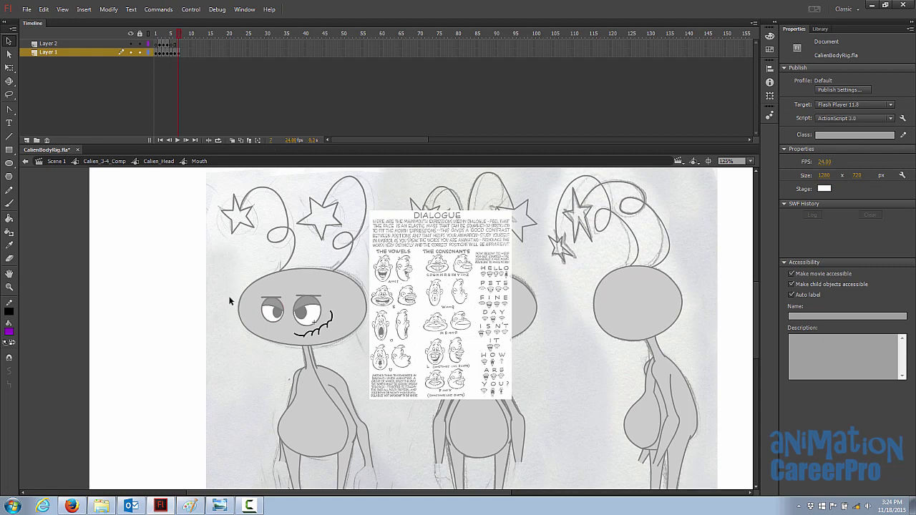
Return to the head symbol and extend all of its layers to frame 11
double_click(223, 276)
left_click(178, 46)
scroll(189, 60, "down", 2)
left_click(193, 131, "shift")
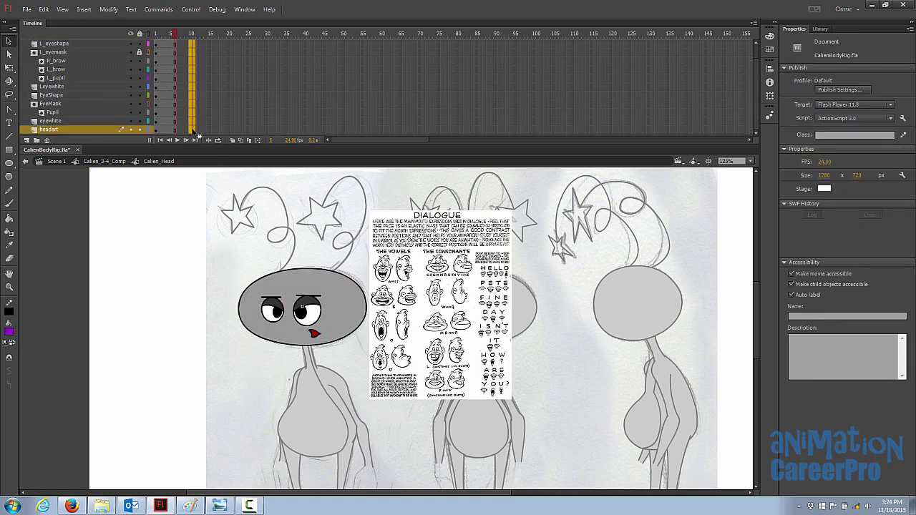
right_click(192, 132)
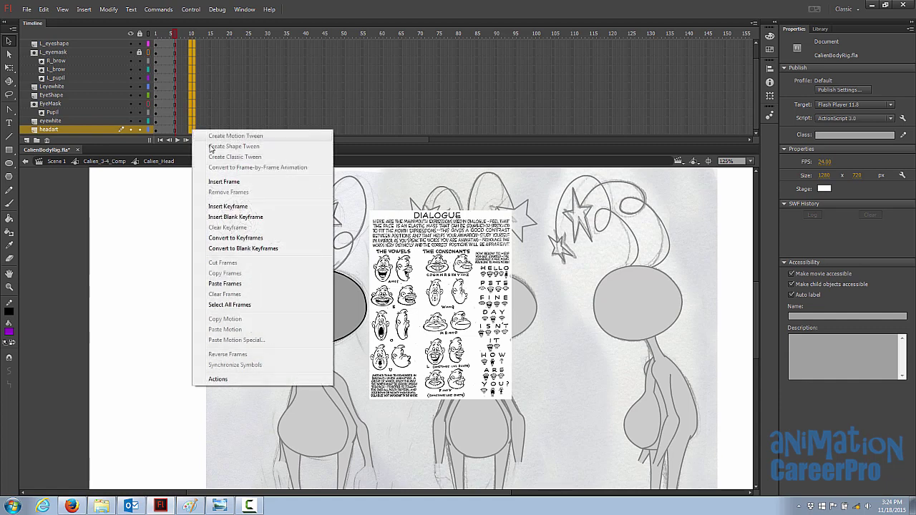
left_click(236, 194)
Scrub through the extended head frames and examine how the large open mouth sits against the chin outline on frame 10
left_click(176, 33)
left_click_drag(176, 33, 190, 38)
key("z")
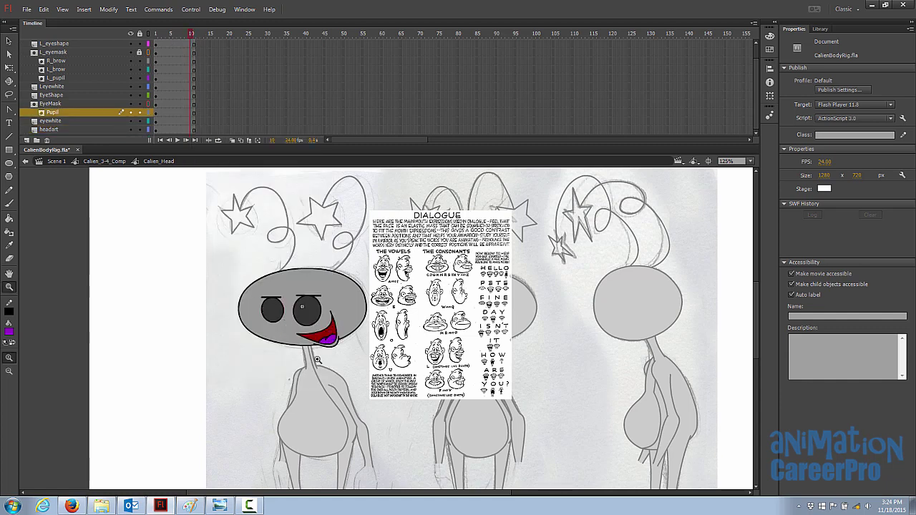
left_click(328, 346)
left_click(404, 328)
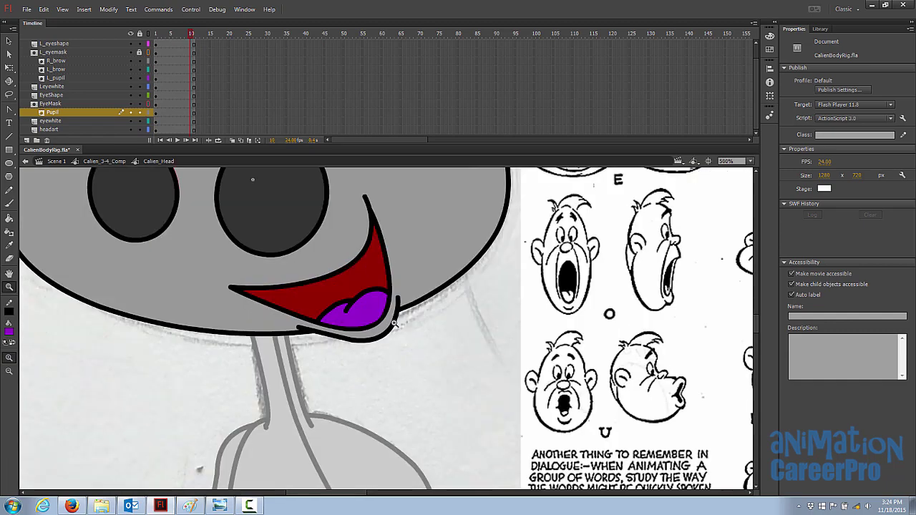
left_click(303, 247, "alt")
left_click(303, 247, "alt")
left_click_drag(301, 247, 282, 235)
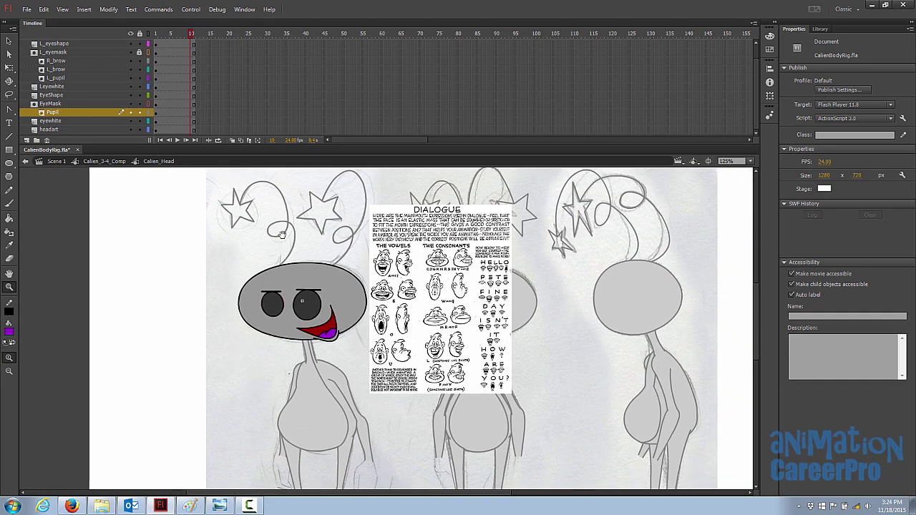
left_click_drag(169, 35, 153, 39)
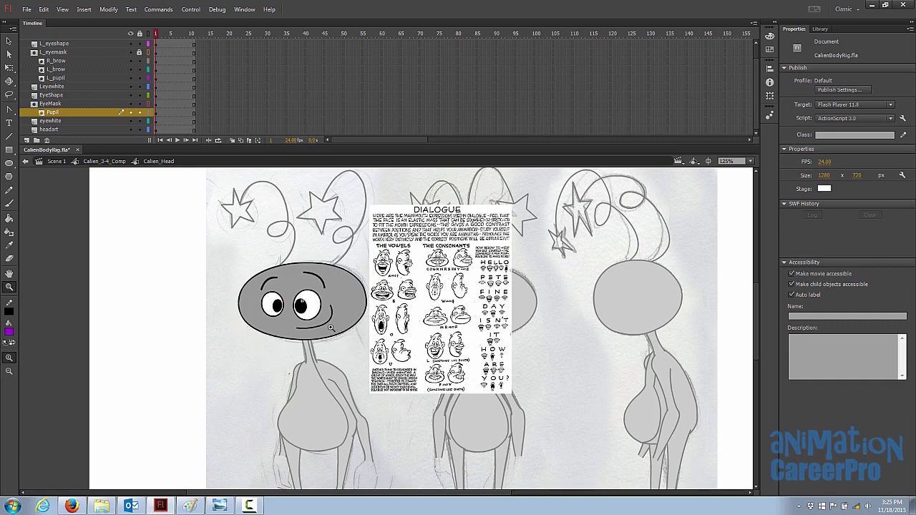
Move the mouth symbol off the head, scrub the frames, and put it back in its place on the face
left_click(331, 300)
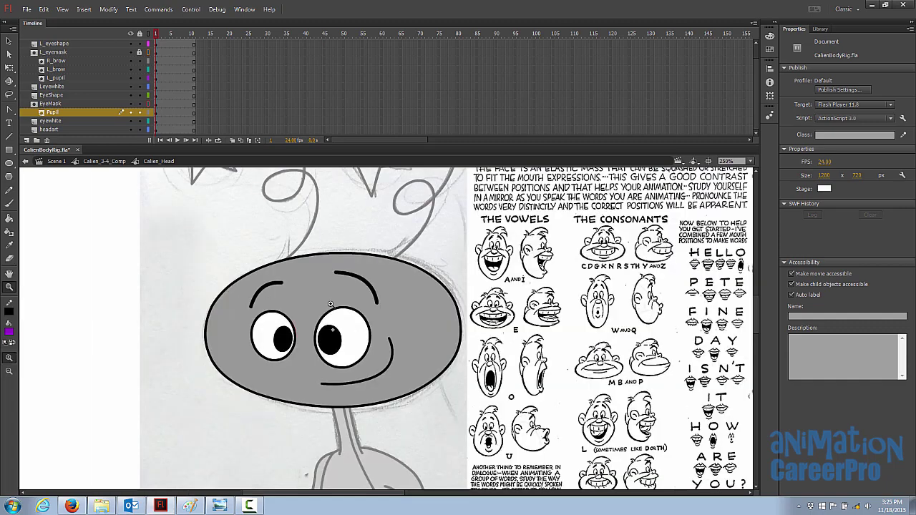
key("v")
left_click(355, 343)
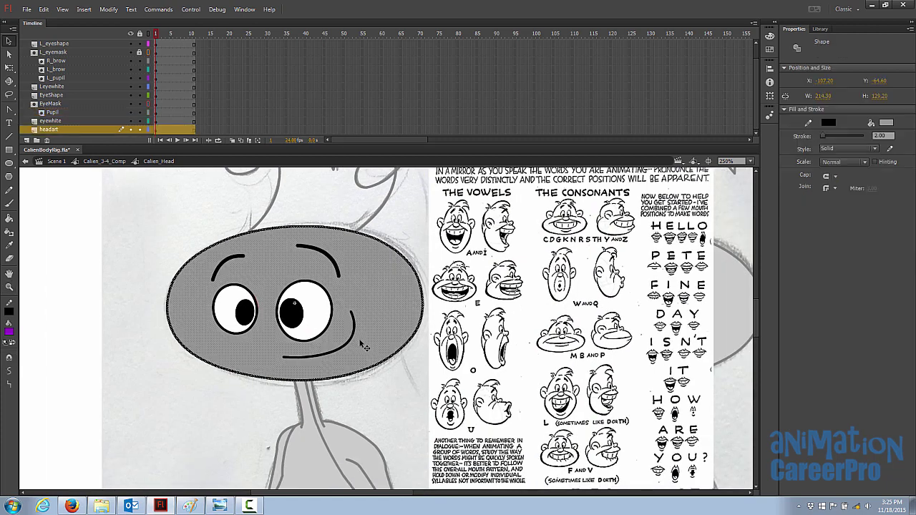
left_click(350, 345)
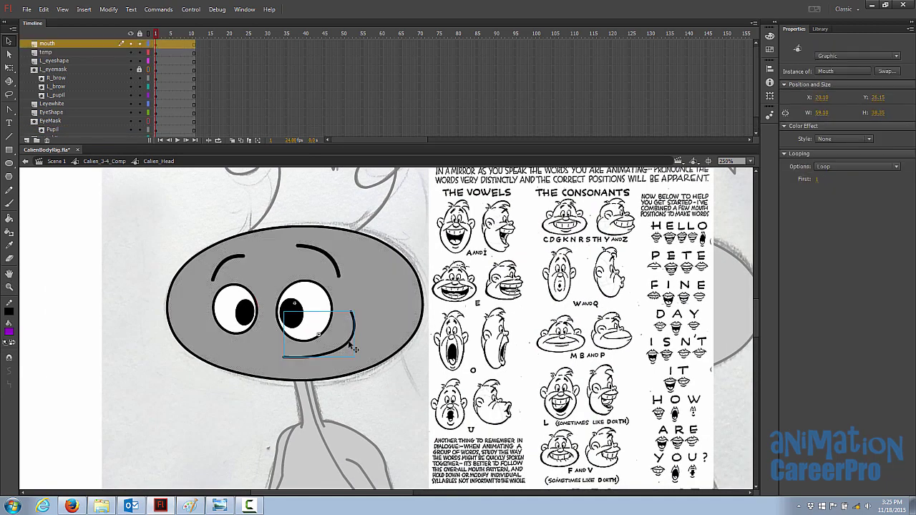
left_click_drag(349, 344, 120, 295)
left_click_drag(162, 35, 149, 52)
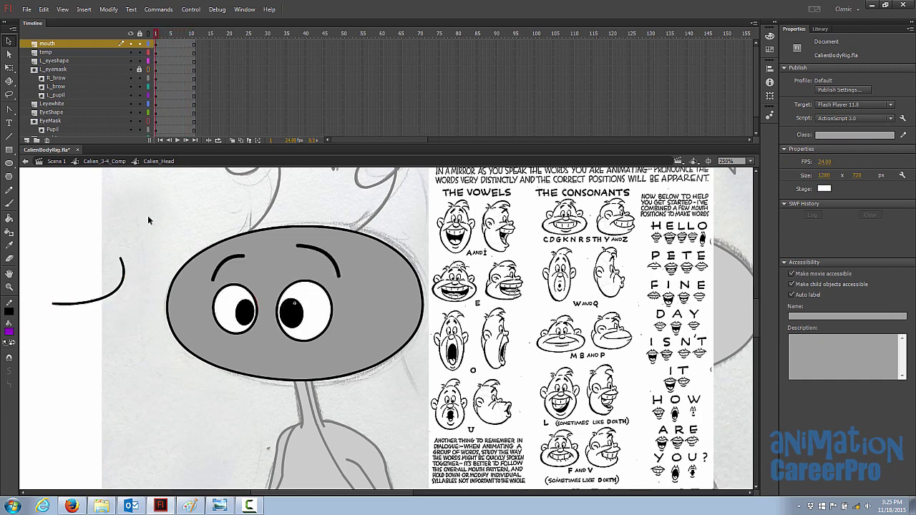
left_click_drag(115, 289, 347, 344)
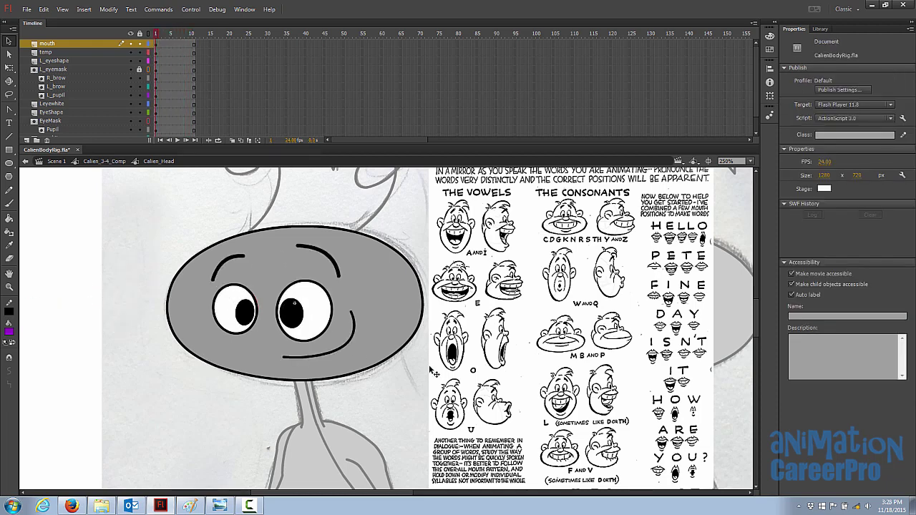
Outline the lower part of the head around the mouth with the Polygon lasso, leave the mouth symbol unselected, and cut that jaw area
left_click(345, 379)
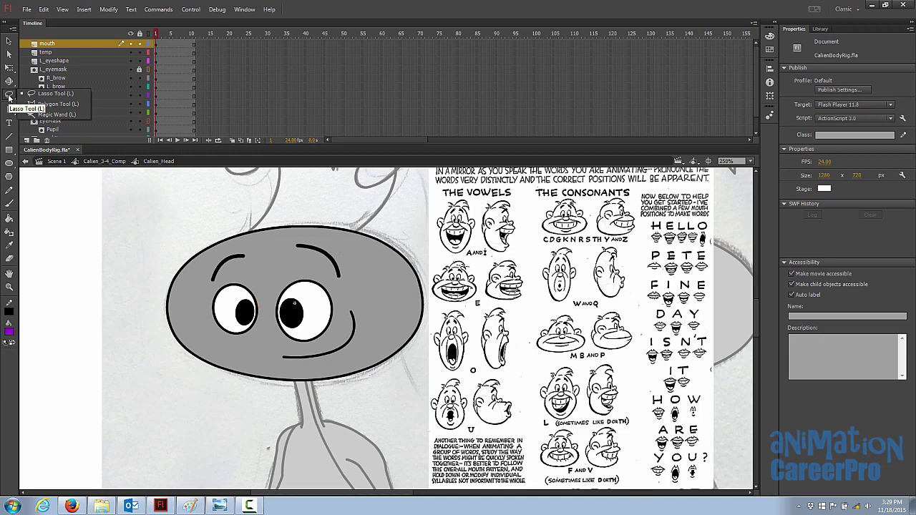
left_click(58, 104)
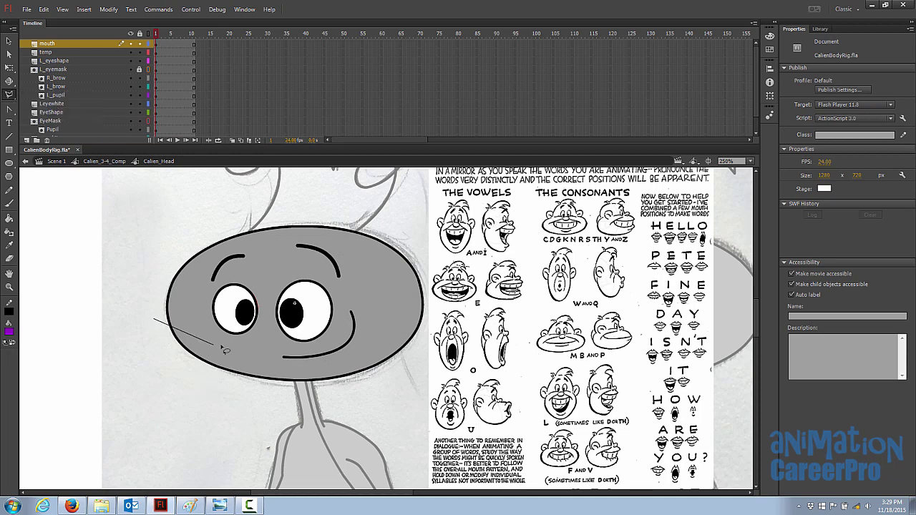
left_click(243, 344)
left_click(339, 341)
left_click(341, 295)
left_click(425, 289)
left_click(427, 349)
left_click(387, 386)
left_click(250, 394)
left_click(178, 375)
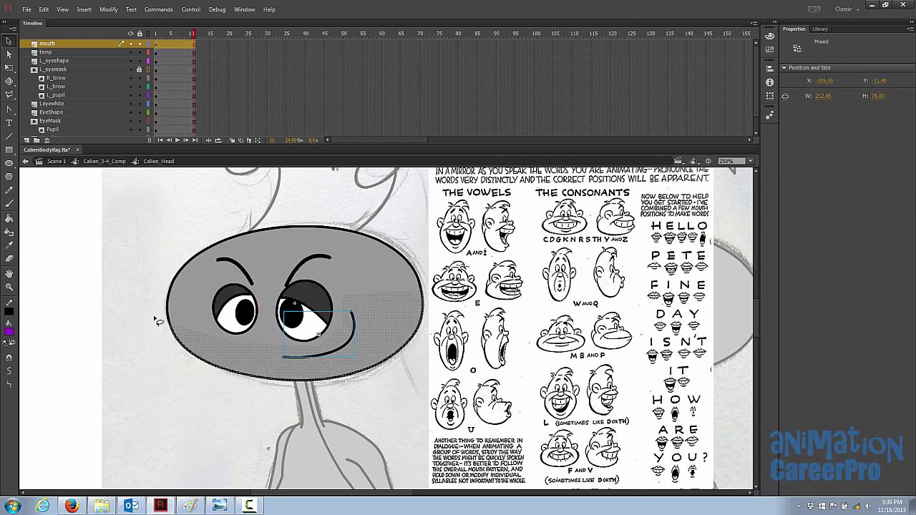
left_click(350, 349)
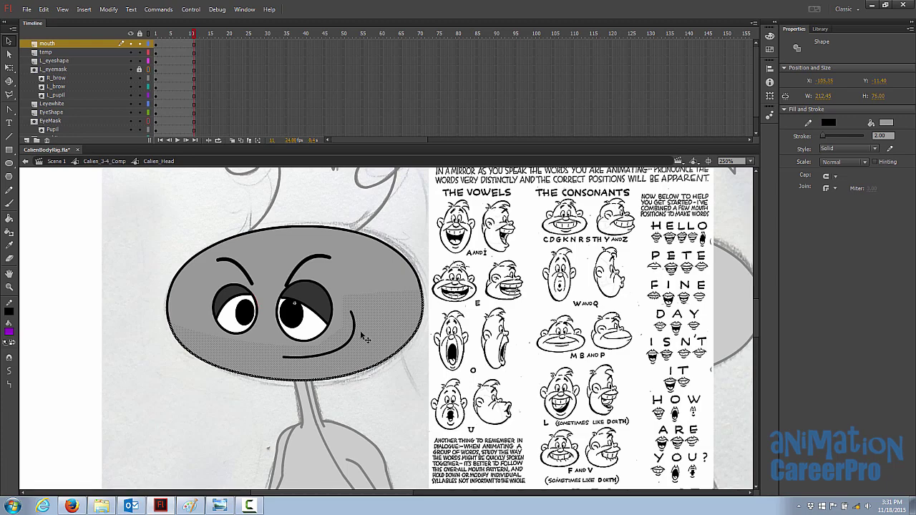
right_click(391, 313)
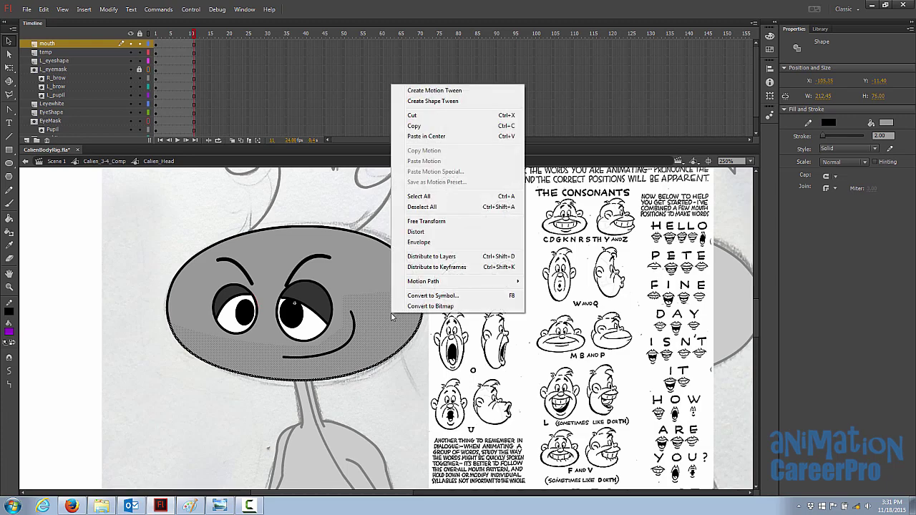
left_click(448, 115)
Open the Mouth symbol for editing, add a new layer, and place it beneath Layer 1
double_click(342, 351)
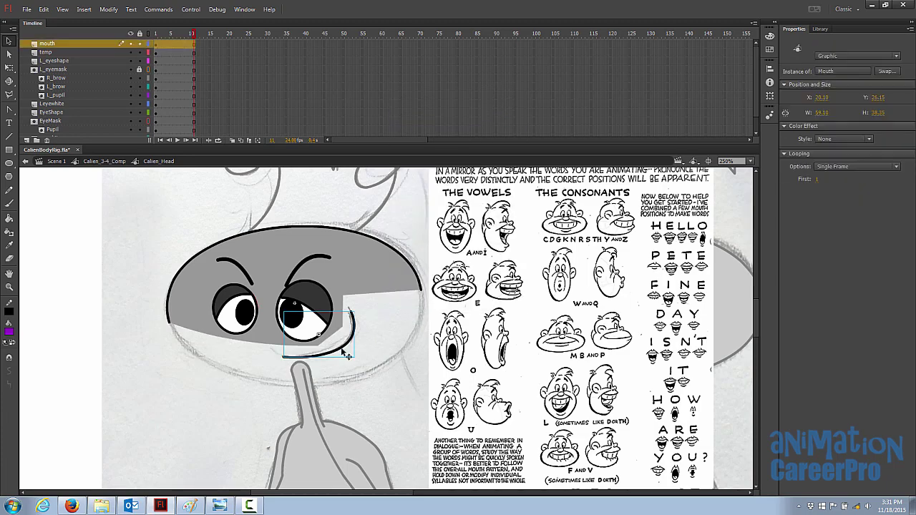
left_click(26, 141)
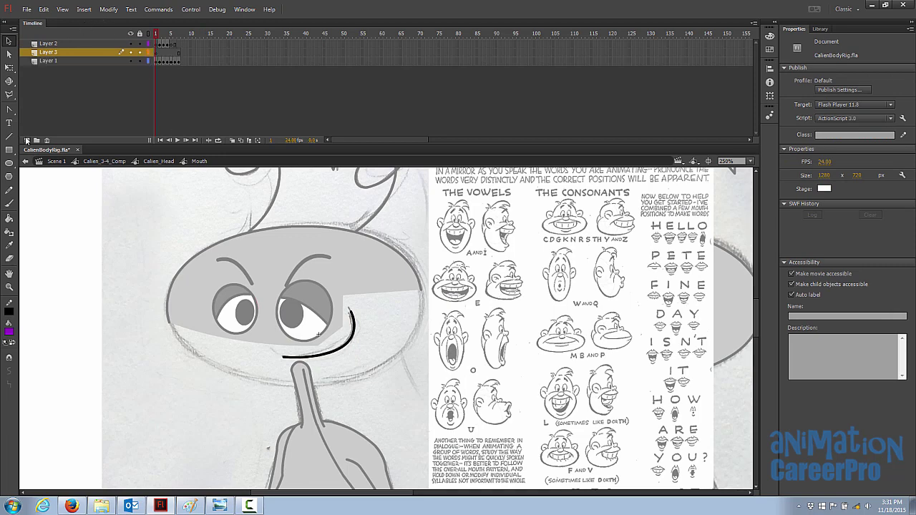
left_click_drag(45, 60, 53, 66)
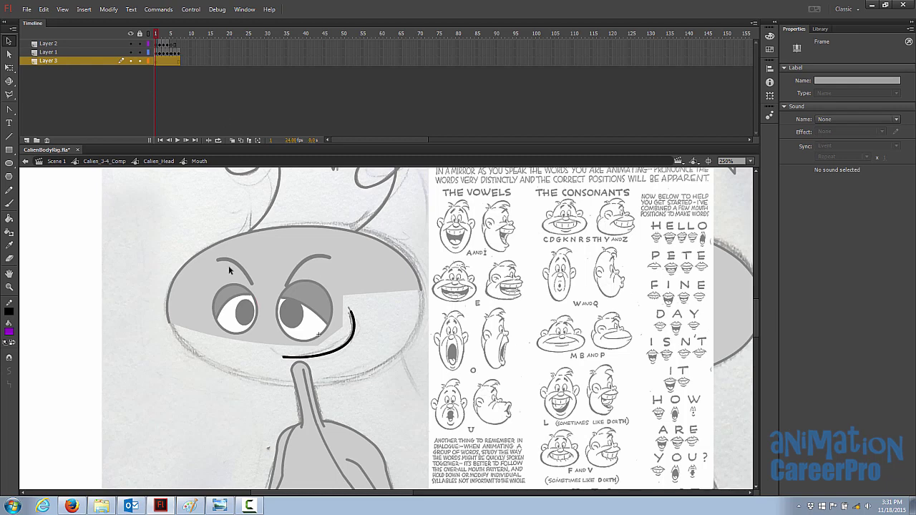
Paste the cut jaw in place on Layer 3 and nudge it up and left until it lines up with the head
right_click(368, 333)
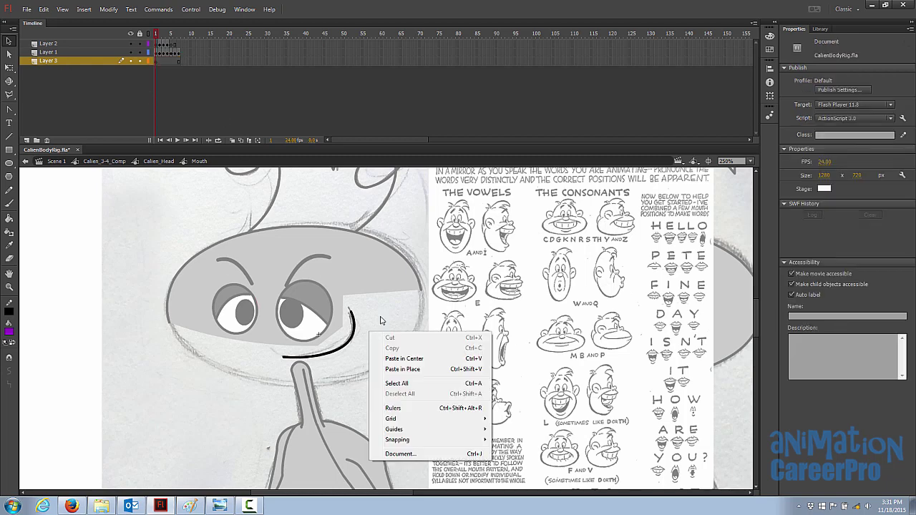
left_click(410, 370)
key("Up")
key("Up")
key("Up")
key("Up")
key("Up")
key("Up")
key("Up")
key("Up")
key("Up")
key("Up")
key("Up")
key("Up")
key("Left")
key("Left")
key("Left")
key("Left")
key("Left")
key("Left")
key("Left")
key("Left")
key("Left")
key("Left")
key("Left")
key("Left")
key("Left")
key("Left")
key("Left")
key("Left")
key("Left")
key("Left")
key("Left")
key("Left")
key("Up")
key("Up")
key("Up")
key("Up")
key("Up")
key("Up")
key("Up")
key("Up")
key("Up")
key("Up")
key("Up")
key("Up")
key("Up")
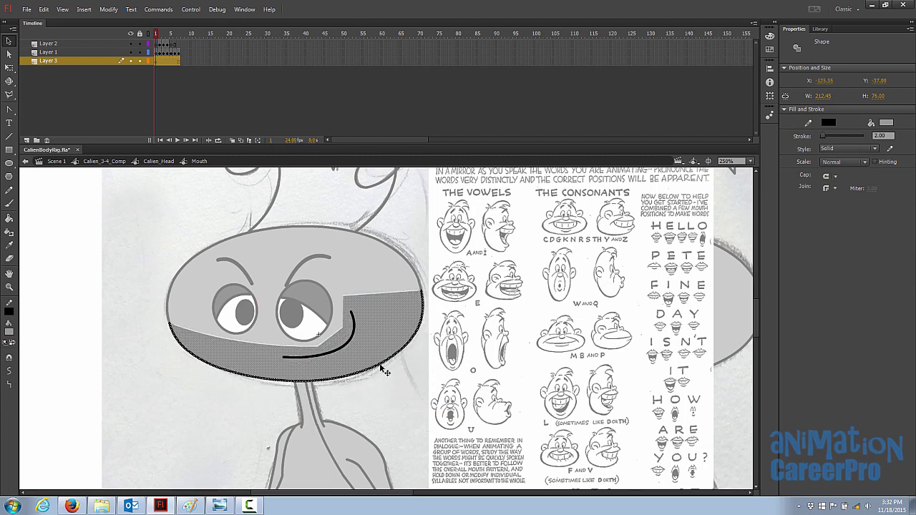
left_click(191, 200)
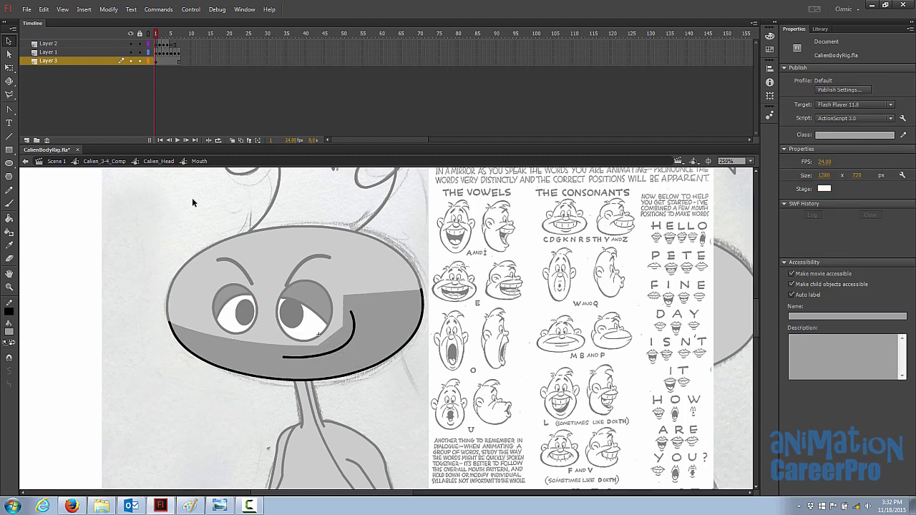
Check the jaw's fit against the head in the parent symbol and reopen the Mouth symbol for editing
double_click(193, 199)
left_click(131, 309)
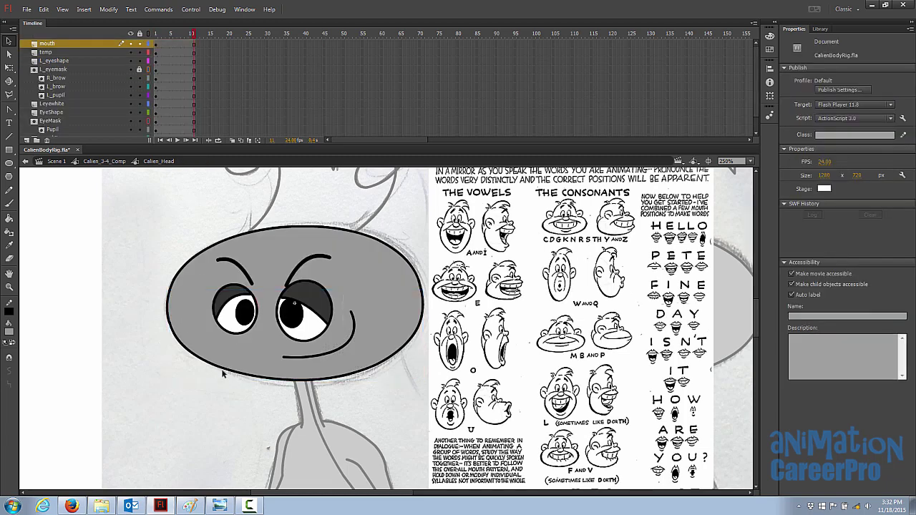
left_click_drag(390, 328, 404, 350)
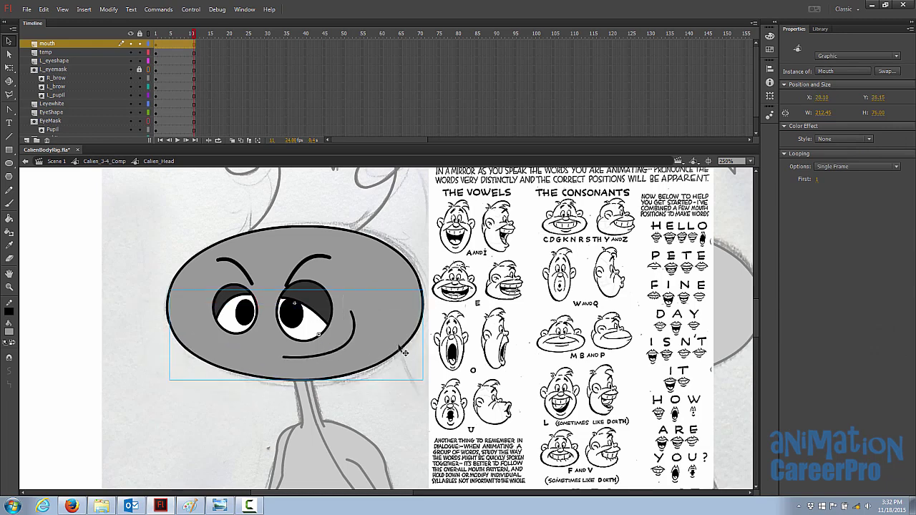
double_click(213, 346)
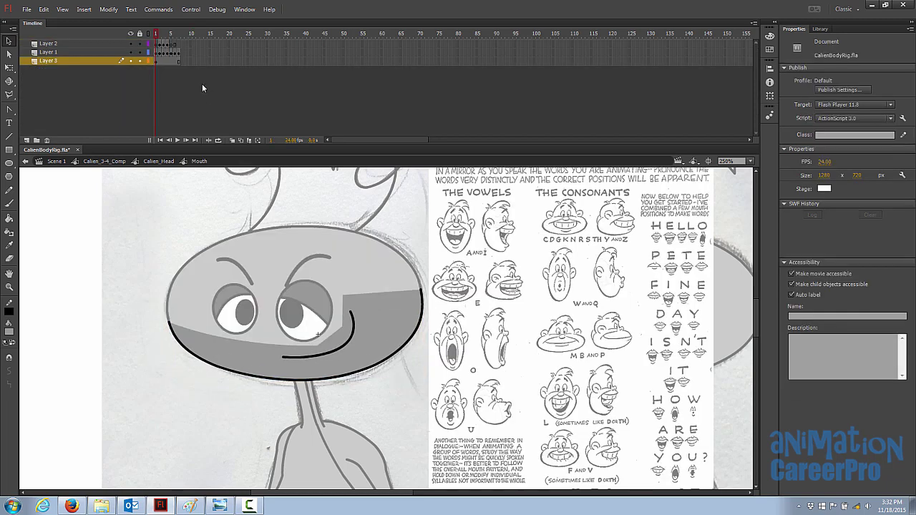
Add a keyframe for the jaw on frame 2 of Layer 3
left_click(159, 33)
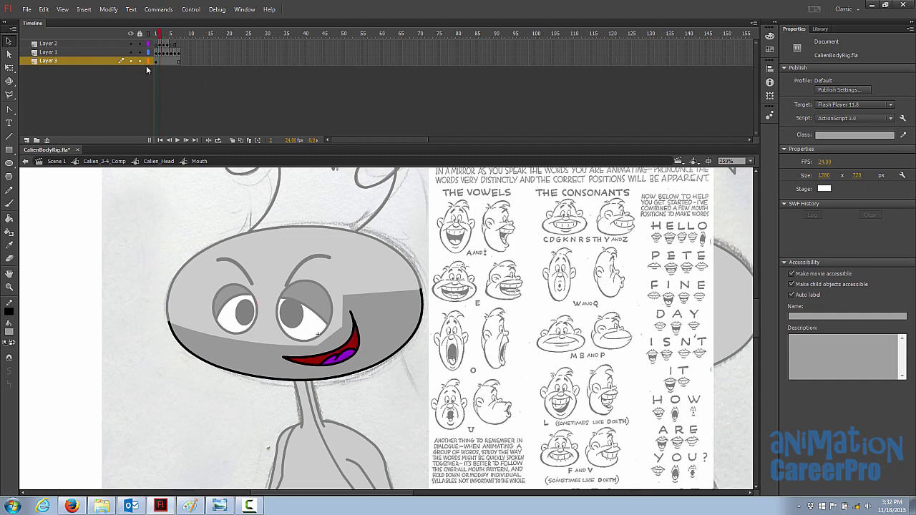
left_click(156, 62)
left_click(179, 62)
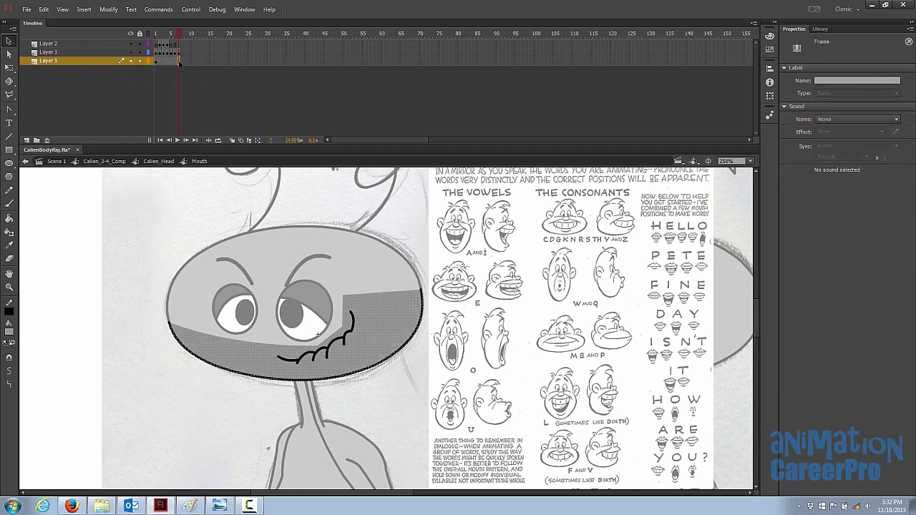
mouse_move(156, 34)
left_mouse_down()
mouse_move(179, 39)
mouse_move(152, 41)
mouse_move(176, 39)
mouse_move(160, 54)
left_mouse_up()
left_click(160, 61)
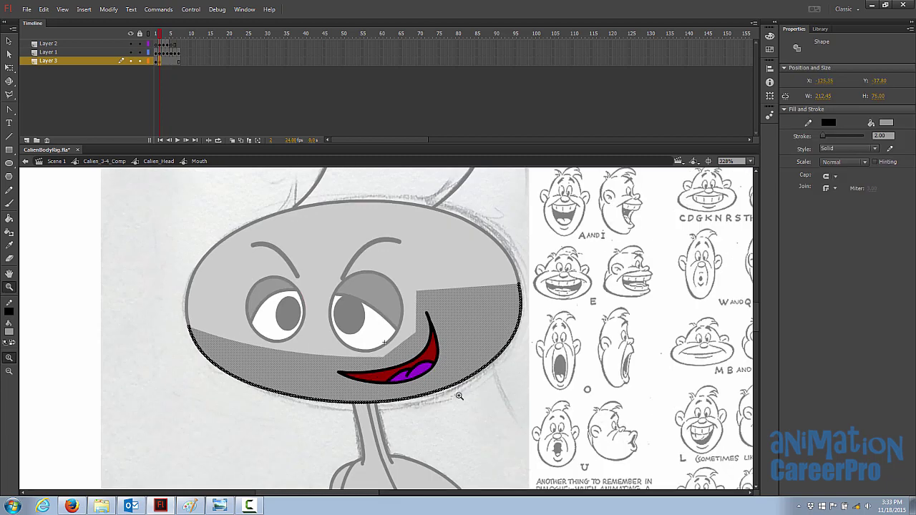
Stretch the jaw on frame 2 slightly downward with Free Transform to a height of about 78.5
key("q")
left_click_drag(355, 405, 354, 428)
key("ctrl+z")
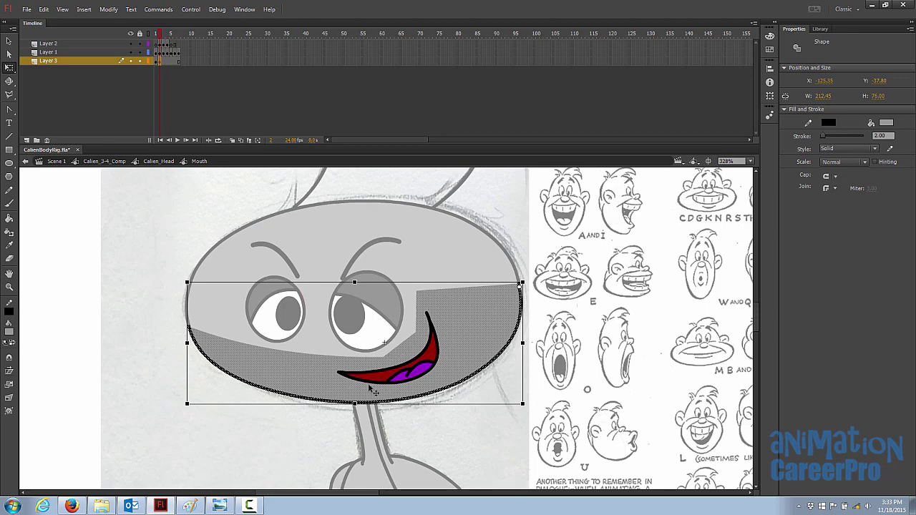
left_click_drag(355, 405, 355, 408)
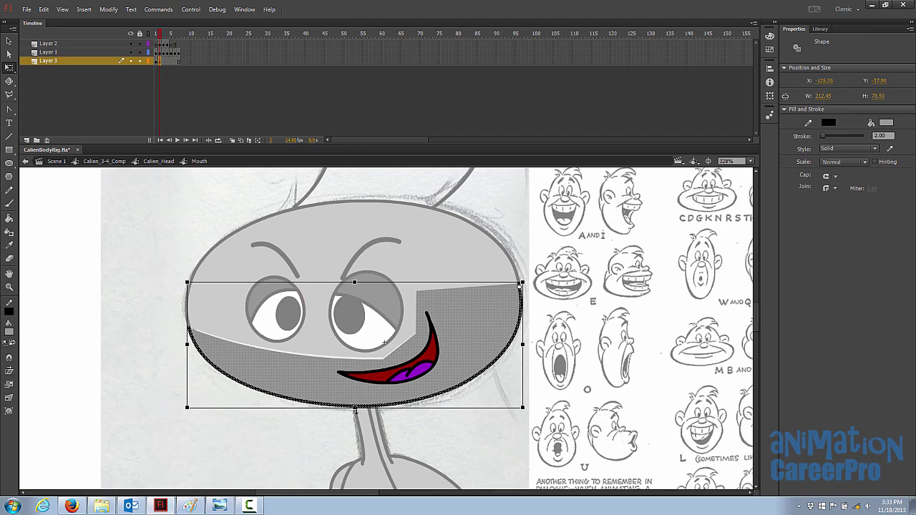
Add a jaw keyframe on frame 3 of Layer 3 and stretch it downward to about 90 high, below the open mouth
left_click_drag(159, 35, 165, 45)
left_click(164, 61)
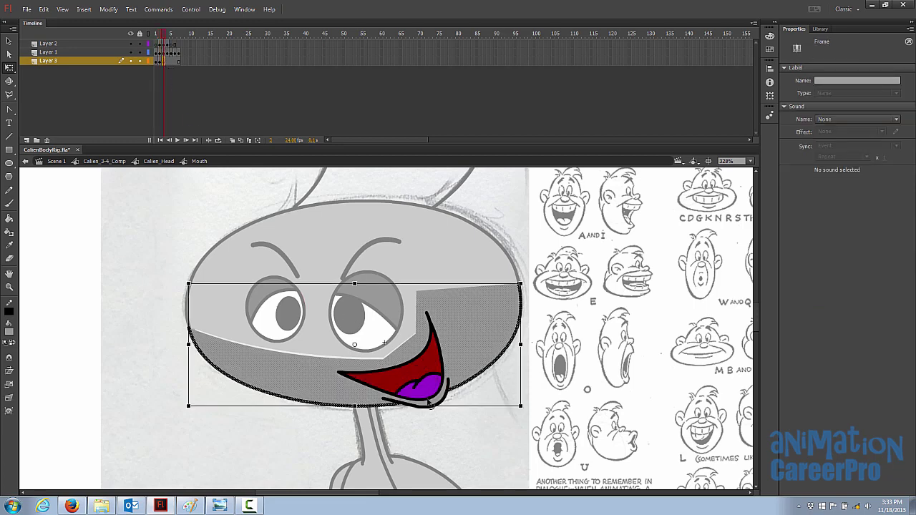
left_click(355, 347)
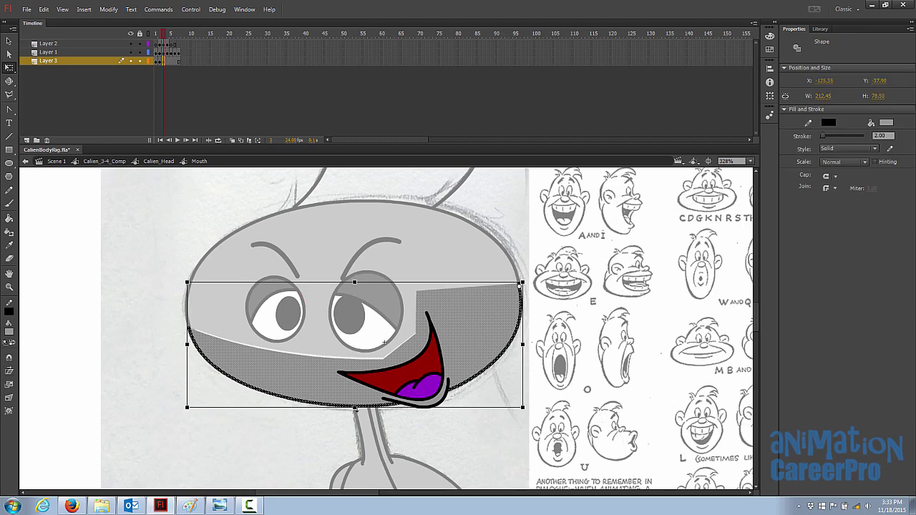
left_click_drag(356, 408, 357, 426)
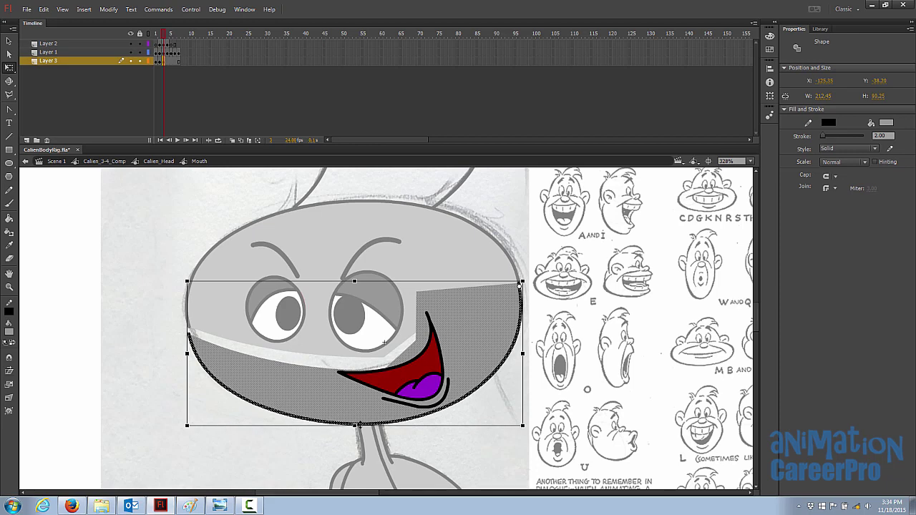
Copy the closed-mouth jaw from frame 1 of Layer 3 and paste it into frame 4
left_click(428, 406)
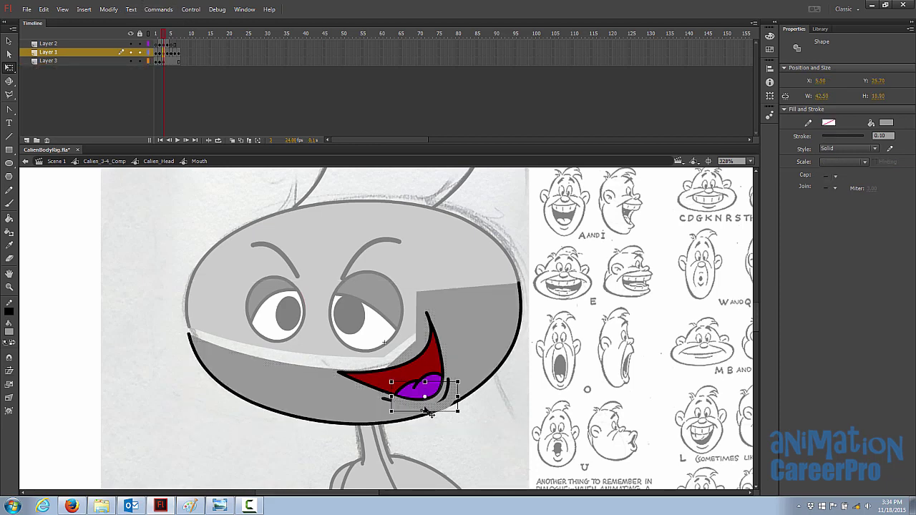
left_click(454, 423)
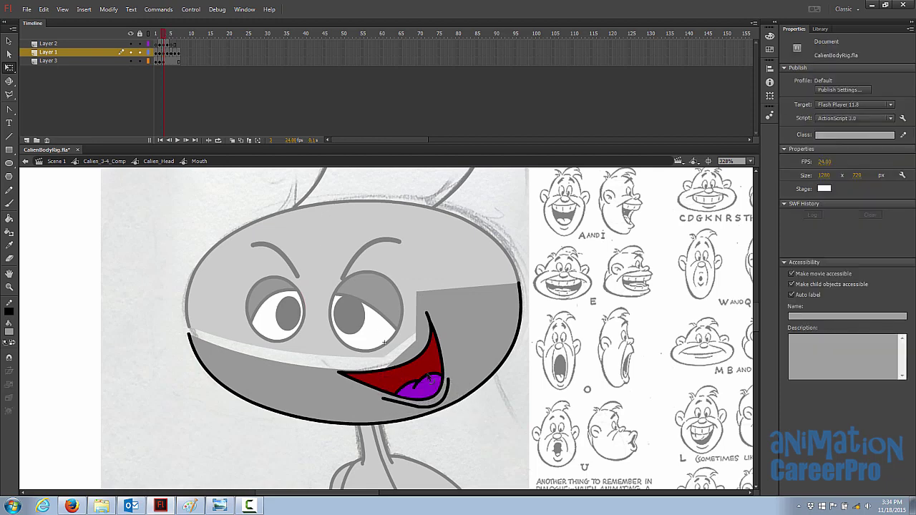
left_click_drag(162, 35, 169, 42)
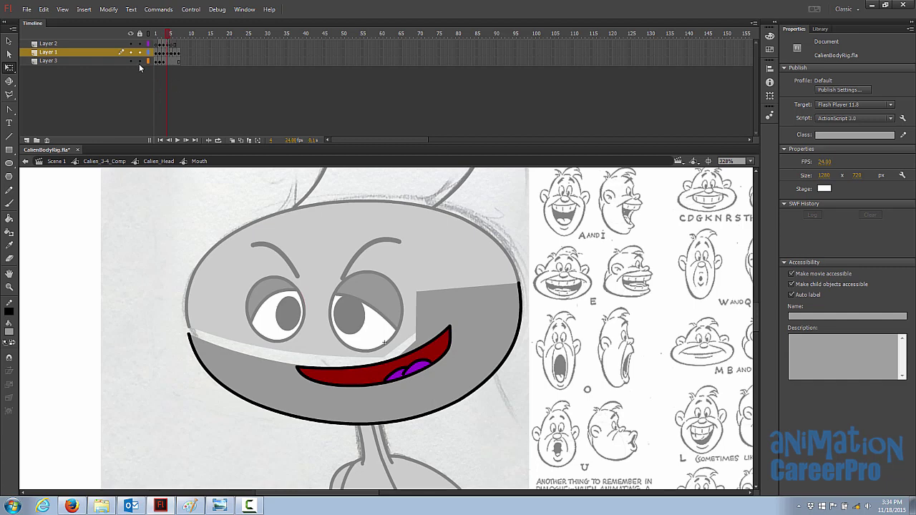
left_click(155, 61)
right_click(155, 62)
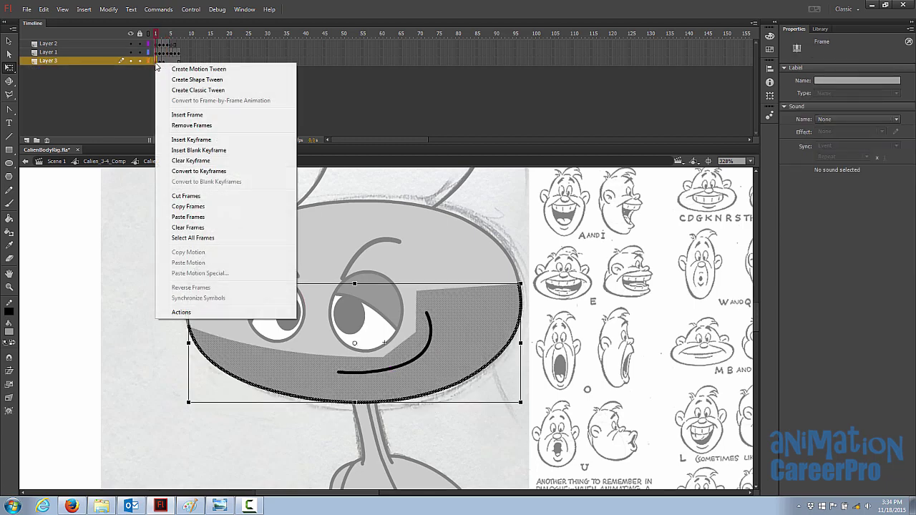
left_click(182, 206)
left_click(169, 61)
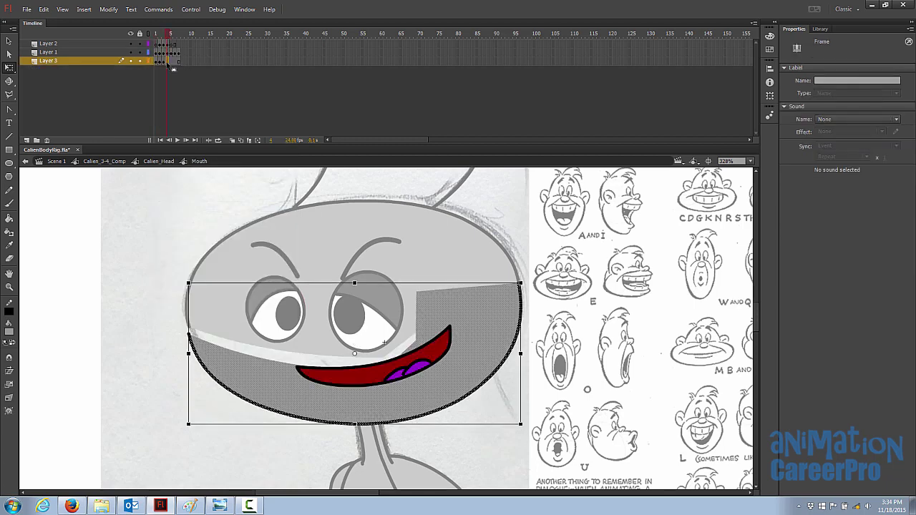
right_click(168, 63)
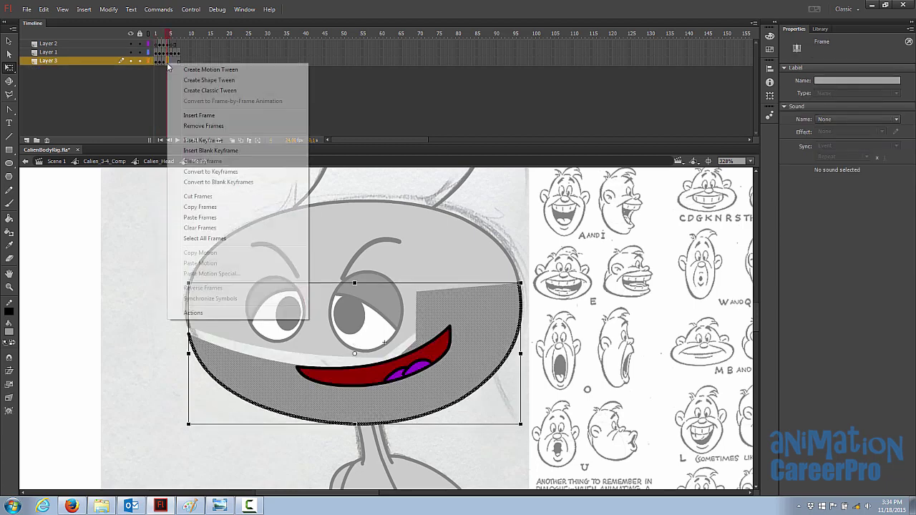
left_click(223, 219)
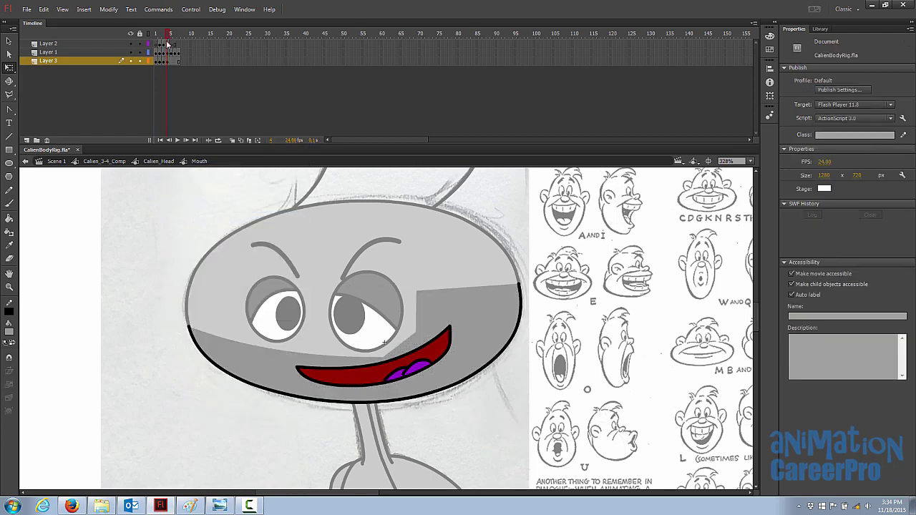
Stretch the jaw on Layer 3 to about 81 high on frame 4 and shorten it to about 75 on frame 5
left_click(367, 404)
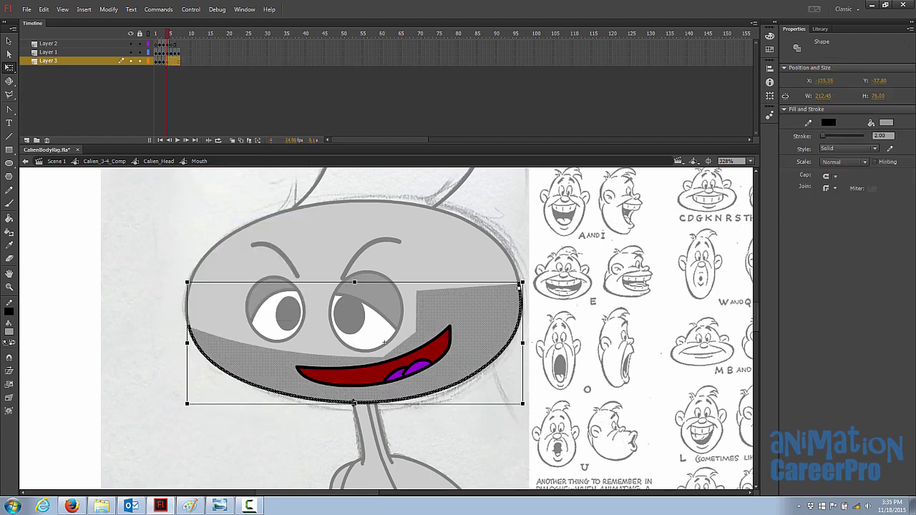
left_click_drag(354, 405, 355, 412)
key(".")
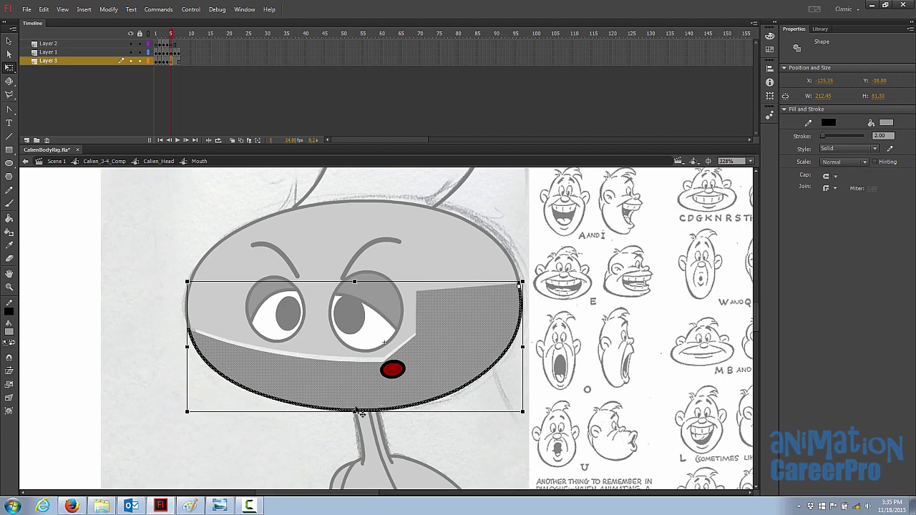
left_click_drag(354, 412, 354, 403)
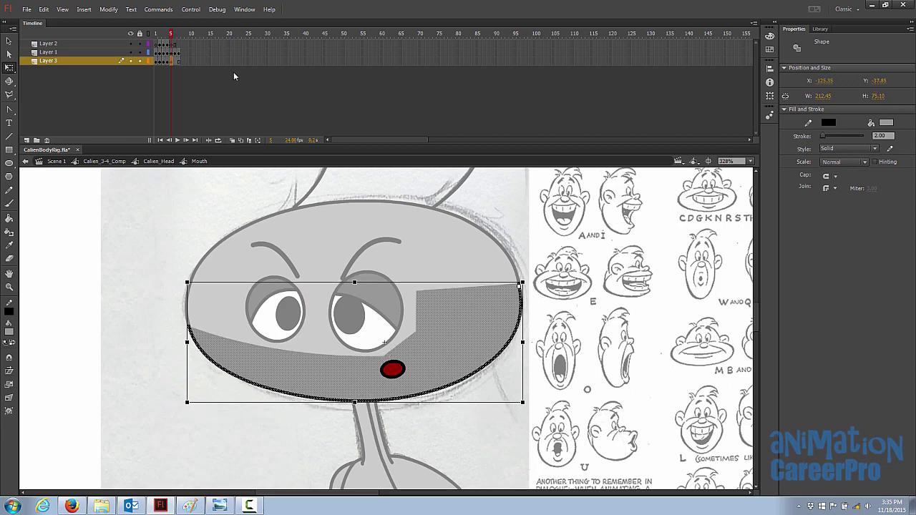
Add a jaw keyframe on frame 6 of Layer 3 and stretch it slightly downward to about 77 high
mouse_move(172, 34)
left_mouse_down()
mouse_move(163, 44)
mouse_move(174, 62)
left_mouse_up()
left_click(175, 62)
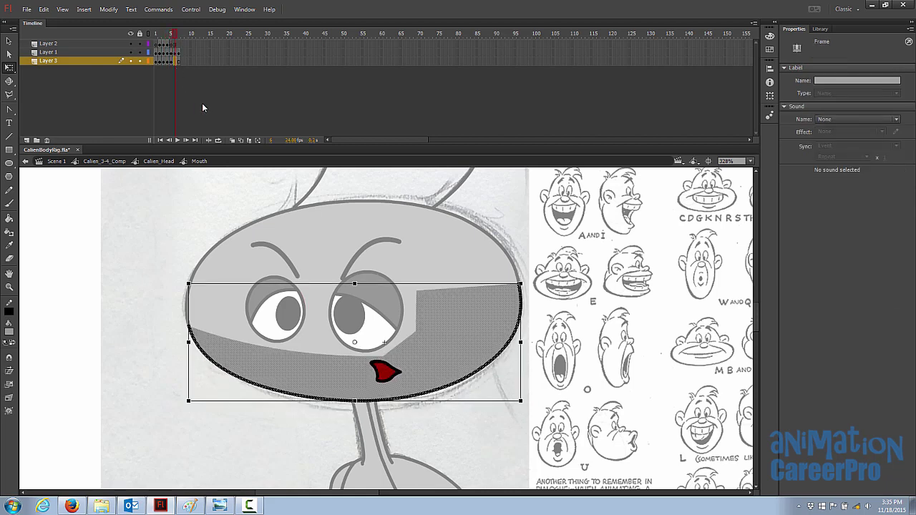
left_click(360, 344)
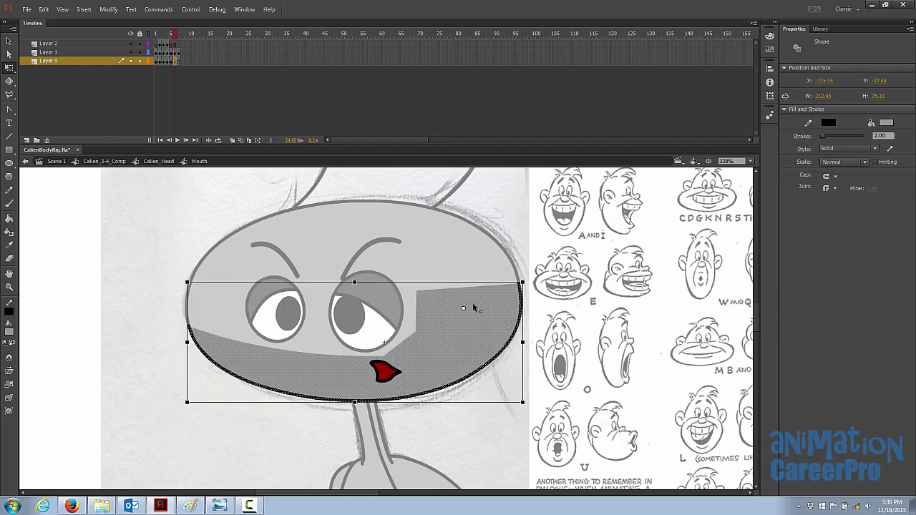
left_click_drag(355, 402, 355, 405)
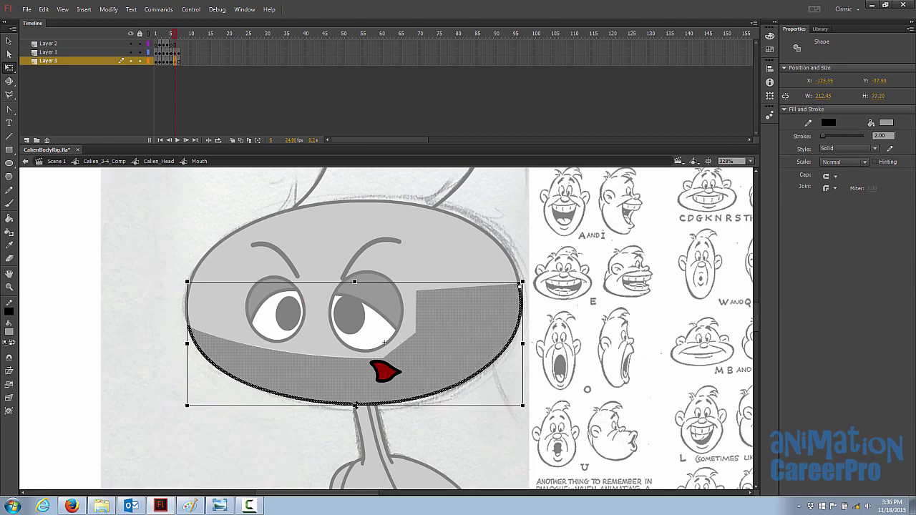
Add a jaw keyframe on frame 7 of Layer 3 and squash it upward to about 73 high
left_click(179, 62)
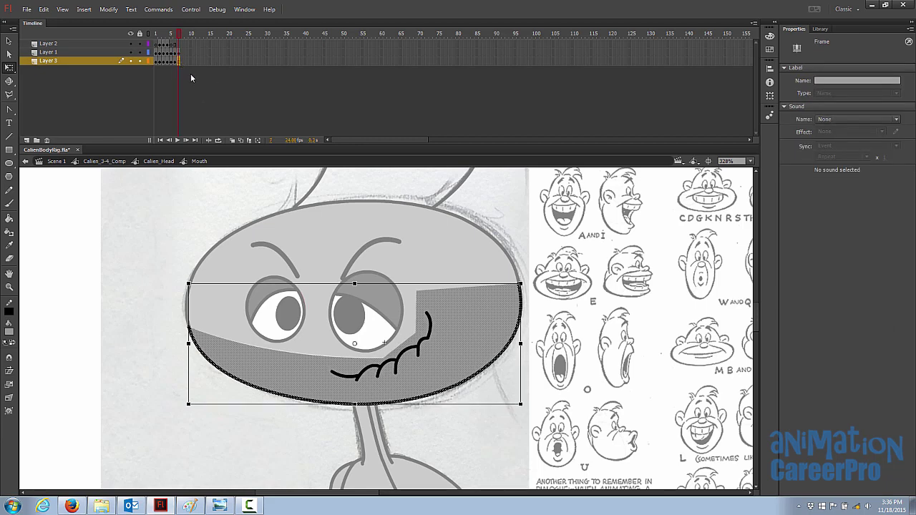
left_click_drag(356, 344, 518, 285)
left_click_drag(355, 405, 355, 399)
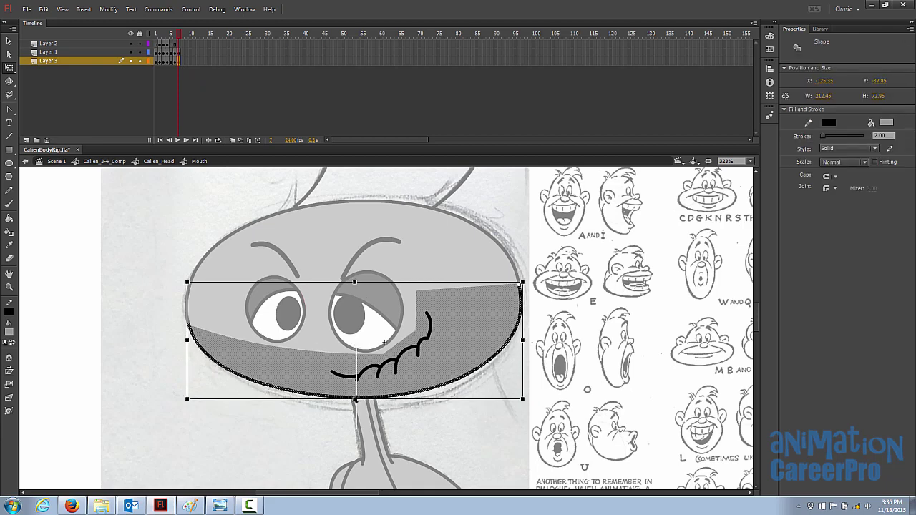
Hide and lock Layer 1, then bend the jaw's upper edge and outline on frame 3 to close the gap with the head
left_click(156, 35)
key("z")
left_click(396, 334)
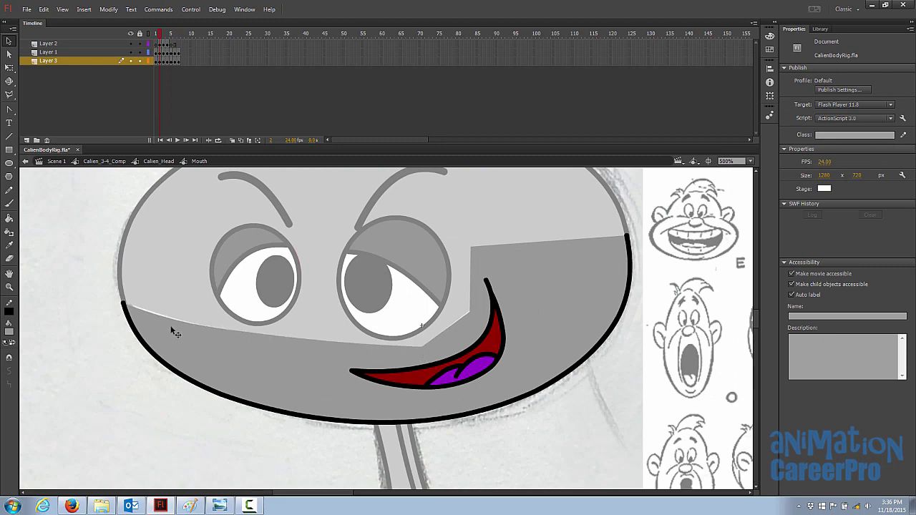
key("period")
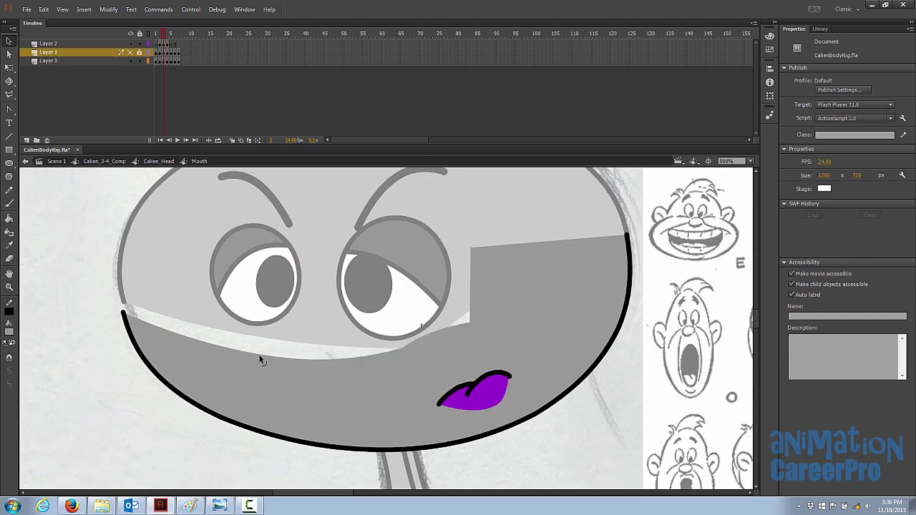
left_click_drag(259, 357, 263, 319)
left_click_drag(237, 348, 233, 332)
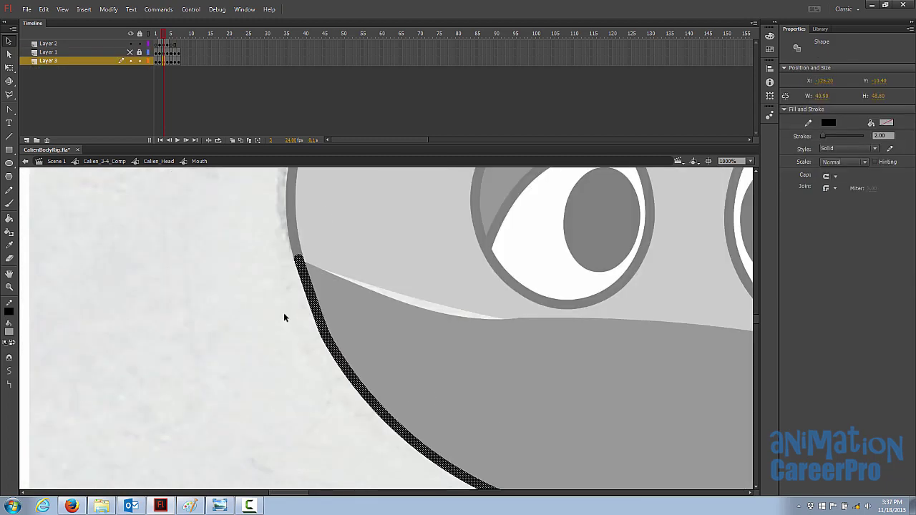
left_click(284, 313)
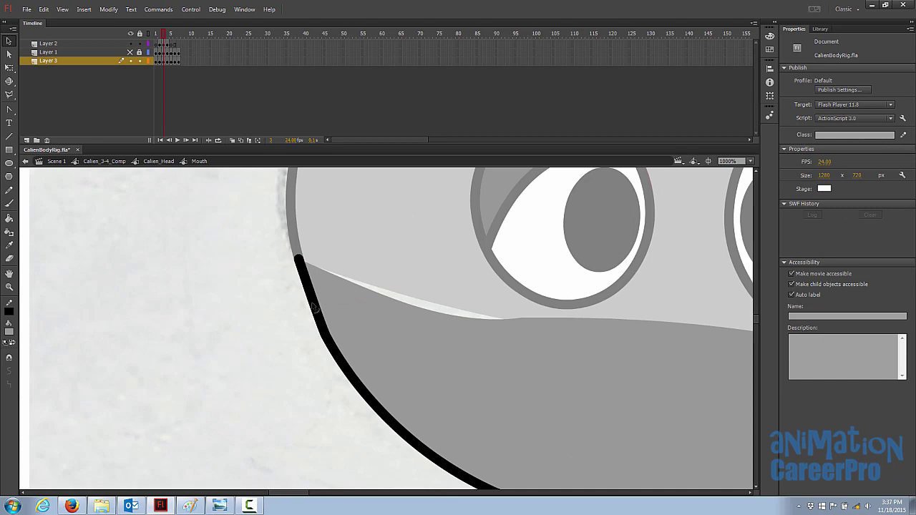
left_click_drag(312, 306, 308, 296)
left_click_drag(432, 312, 433, 294)
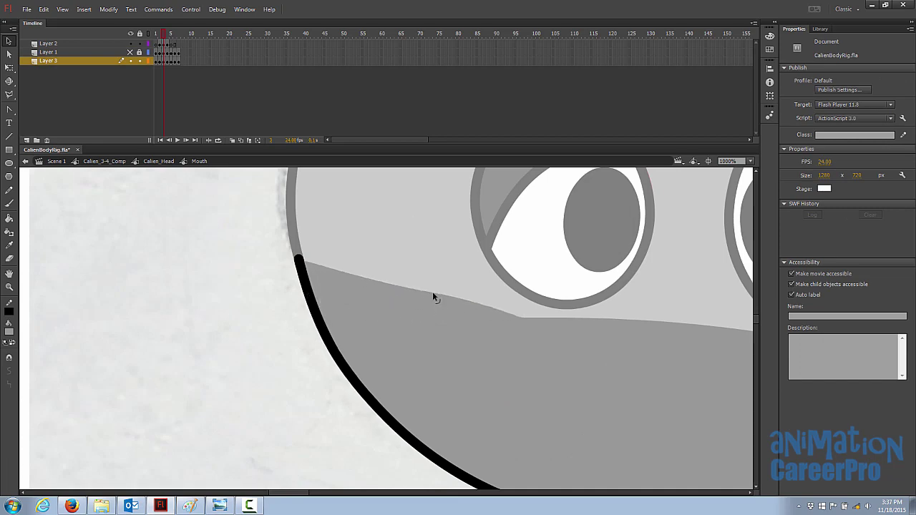
left_click_drag(646, 322, 220, 337)
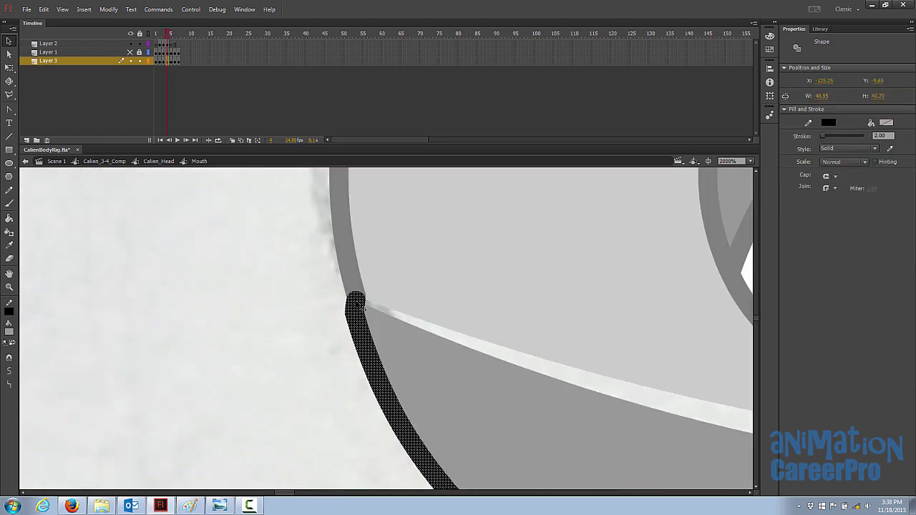
Delete the extra anchor point near the upper left end of the jaw outline on frame 4 with the Subselection tool
key("a")
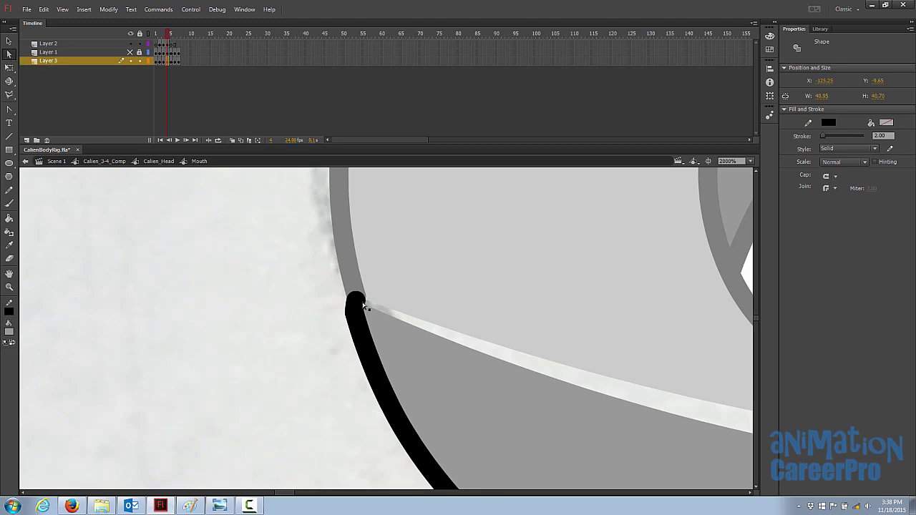
left_click(357, 303)
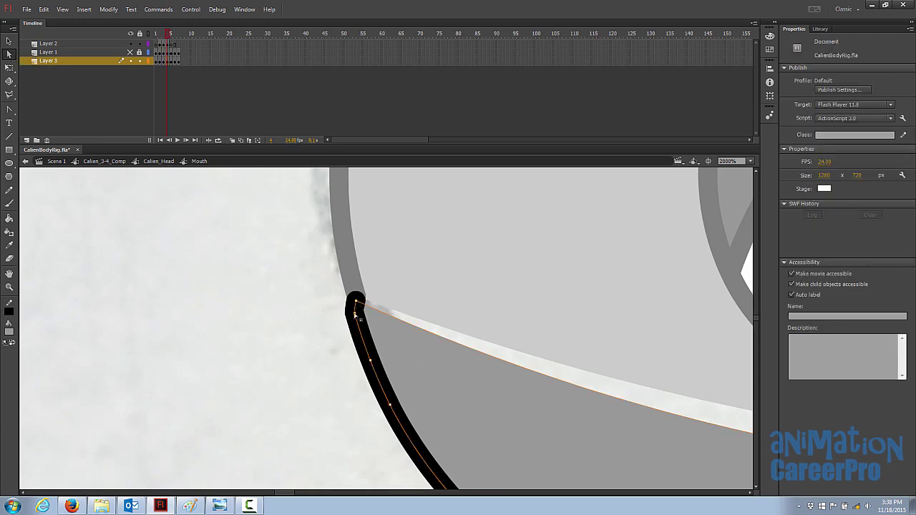
left_click(355, 314)
key("Delete")
Reshape the jaw's outline and upper edge on frame 4 so they meet the head without gaps
key("v")
key("ctrl+minus")
left_click_drag(336, 303, 339, 294)
left_click_drag(419, 315, 424, 308)
left_click_drag(642, 353, 481, 352)
left_click_drag(619, 351, 621, 337)
left_click_drag(421, 342, 422, 334)
left_click_drag(719, 274, 719, 269)
left_click_drag(719, 281, 593, 352)
Nudge the jaw's upper edge upward on frame 6 to close the remaining gap with the head
key("z")
left_click(437, 344, "alt")
key("period")
key("period")
key("v")
key("Escape")
left_click_drag(416, 365, 414, 361)
left_click_drag(269, 359, 269, 354)
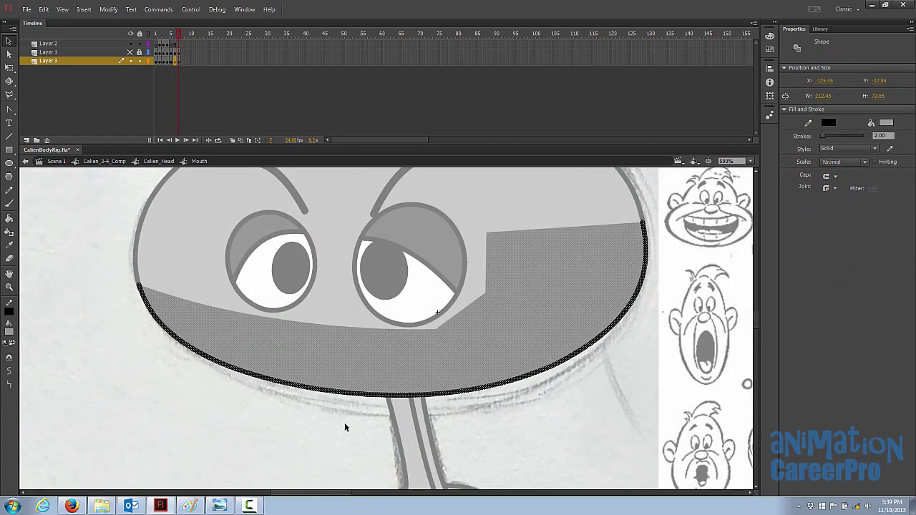
left_click(345, 428)
Return to frame 3 and unlock and show Layer 1
mouse_move(157, 35)
left_mouse_down()
mouse_move(155, 47)
mouse_move(164, 37)
left_mouse_up()
left_click(140, 53)
left_click(130, 53)
left_click(535, 424)
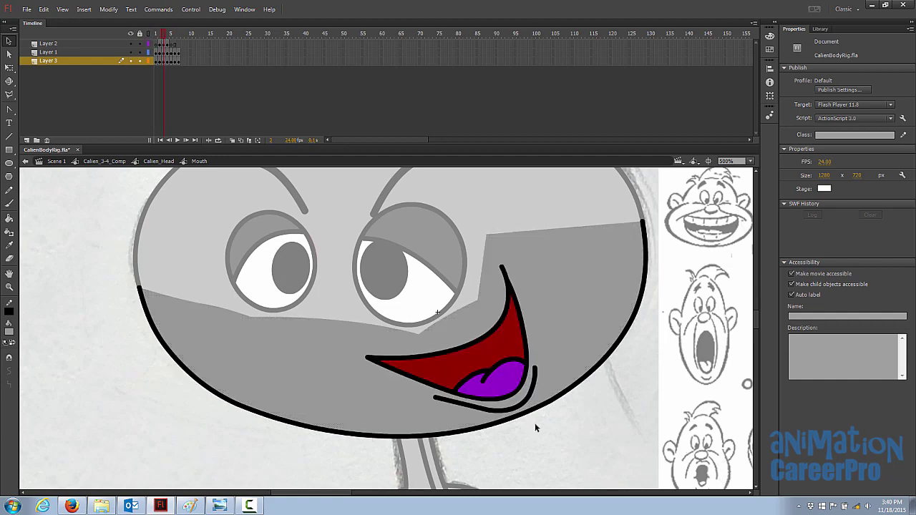
Delete the curved chin line below the open mouth on frame 3 and return to the Calien_Head symbol
key("z")
left_click(520, 397)
key("v")
left_click(393, 355)
double_click(283, 372)
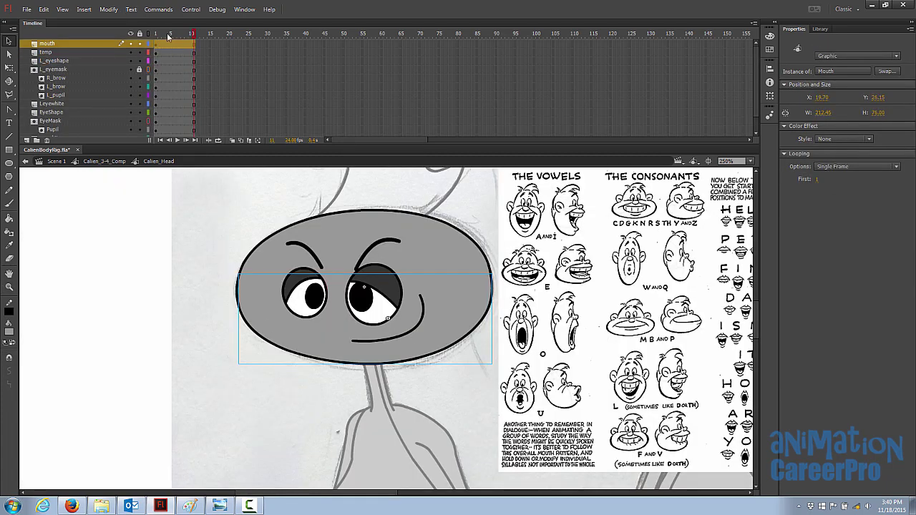
Set the Mouth instance's looping to Play Once from frame 1 and scrub the opening frames to preview it
left_click_drag(167, 36, 155, 35)
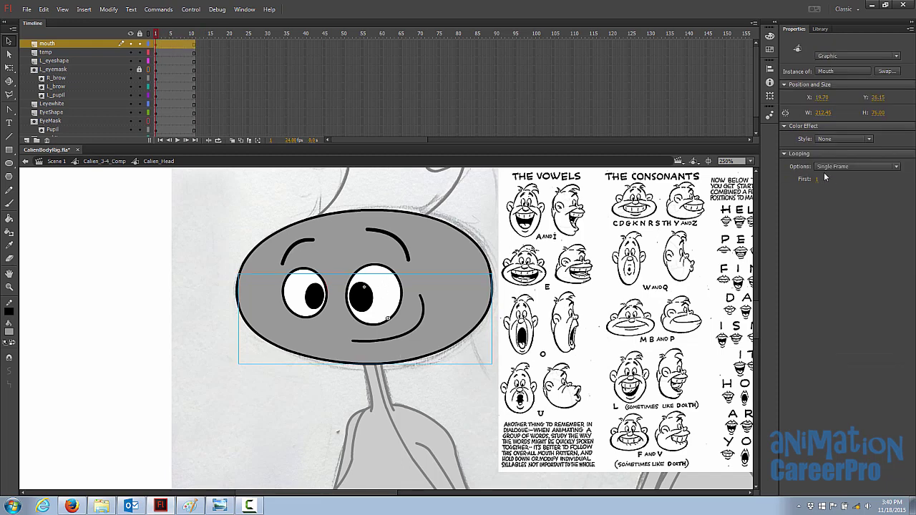
left_click(855, 167)
left_click(852, 187)
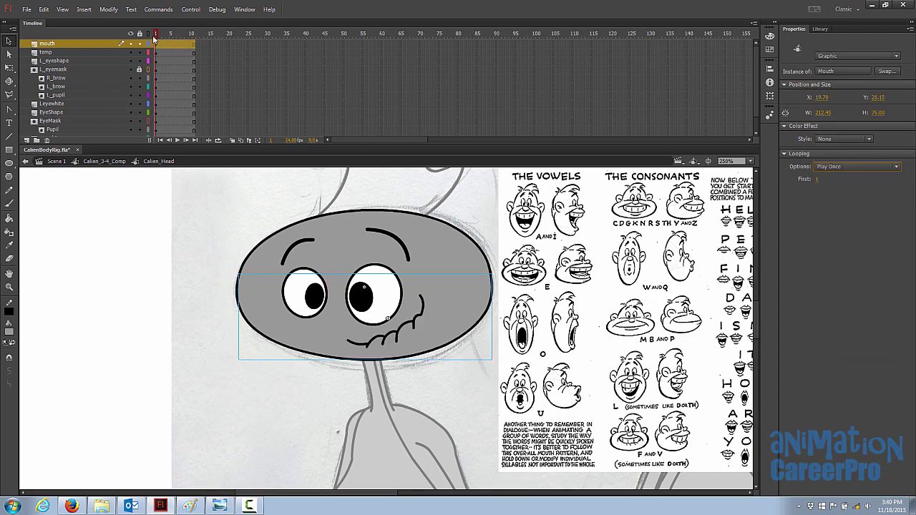
left_click_drag(155, 35, 163, 37)
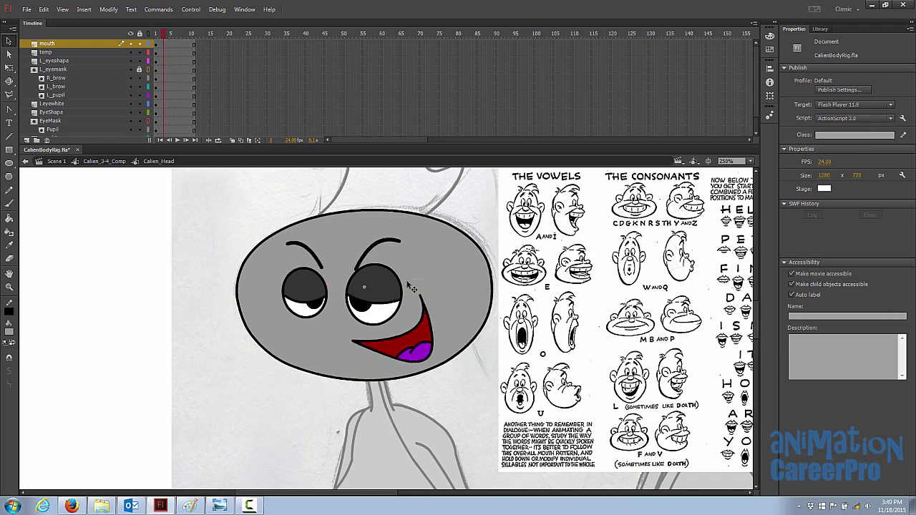
Reopen the Mouth symbol, curve the jaw's upper edge at the right cheek on frame 3, and preview the result in Calien_Head
double_click(434, 294)
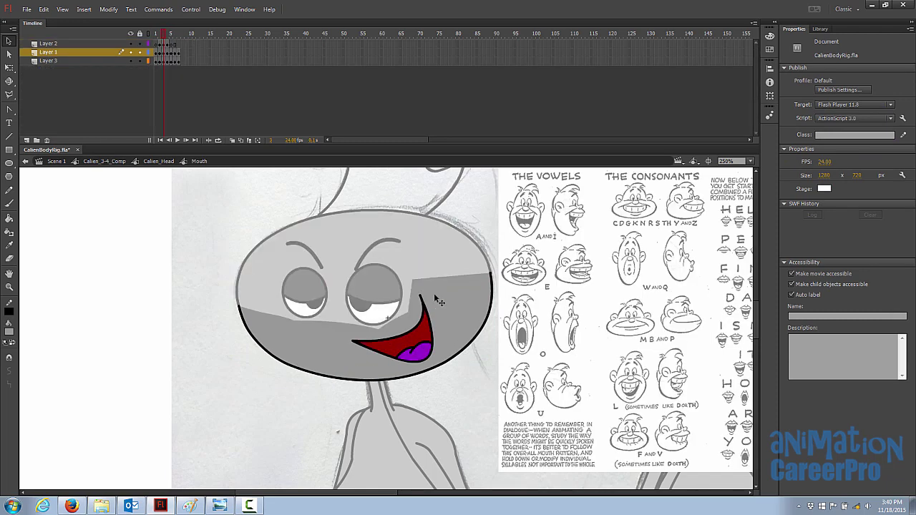
left_click(423, 292, "ctrl")
left_click(421, 292, "ctrl")
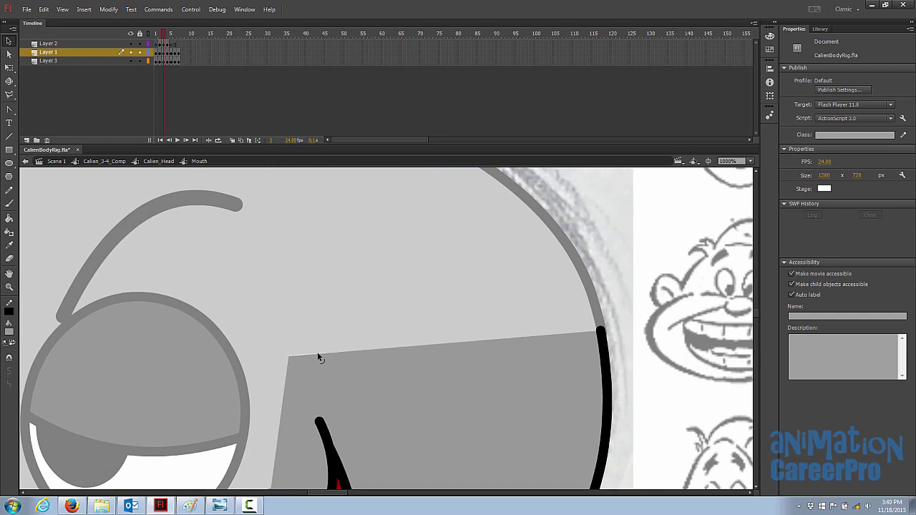
left_click_drag(317, 352, 262, 327)
left_click(299, 349, "ctrl+alt")
left_click(299, 349, "ctrl+alt")
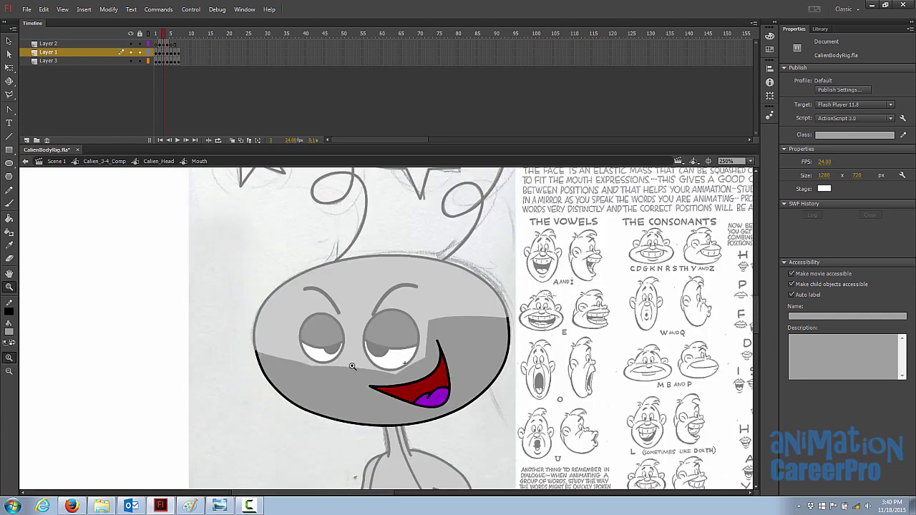
double_click(201, 342)
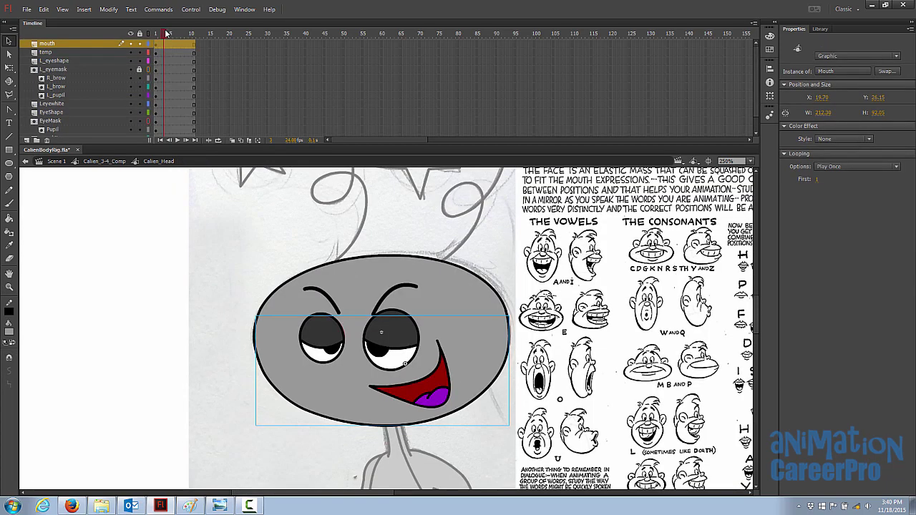
left_click_drag(167, 34, 167, 53)
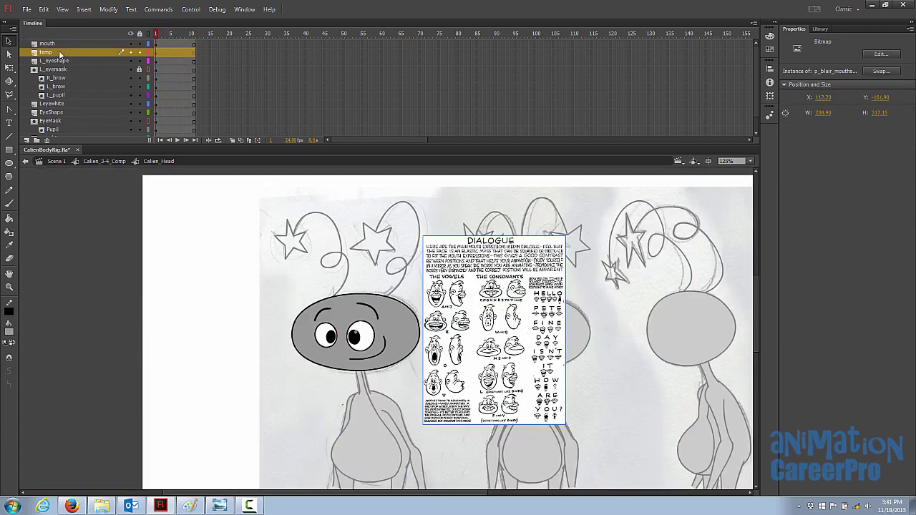
Delete the temp layer holding the mouth reference chart from the Calien_Head symbol
right_click(63, 51)
left_click(45, 53)
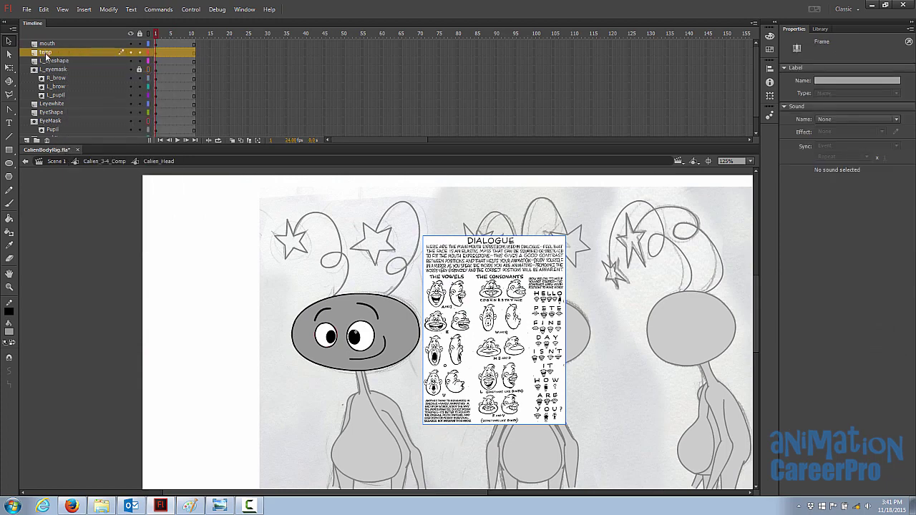
left_click(47, 141)
Frame the alien's head and play the Calien_Head timeline to examine its facial animation, returning to frame 1
key("z")
left_click(373, 345)
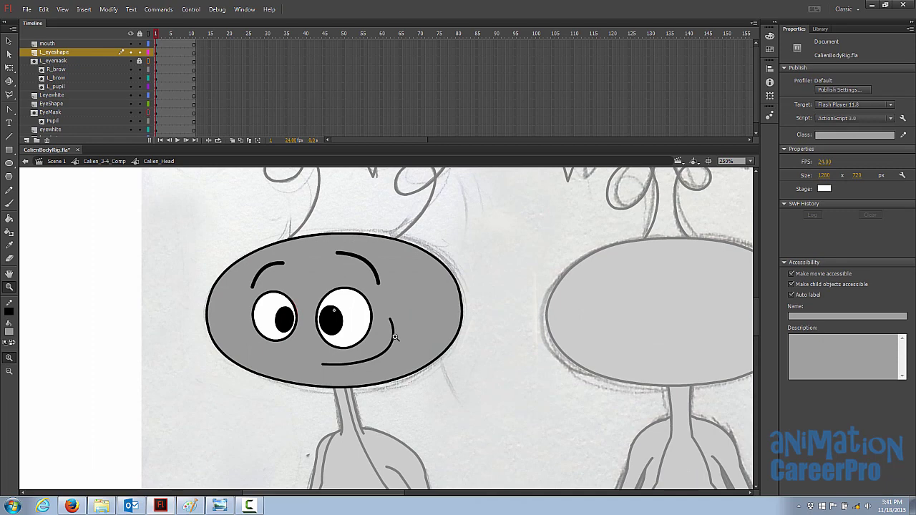
key("v")
key("z")
left_click(362, 300, "alt")
key("space")
left_click_drag(408, 316, 349, 298)
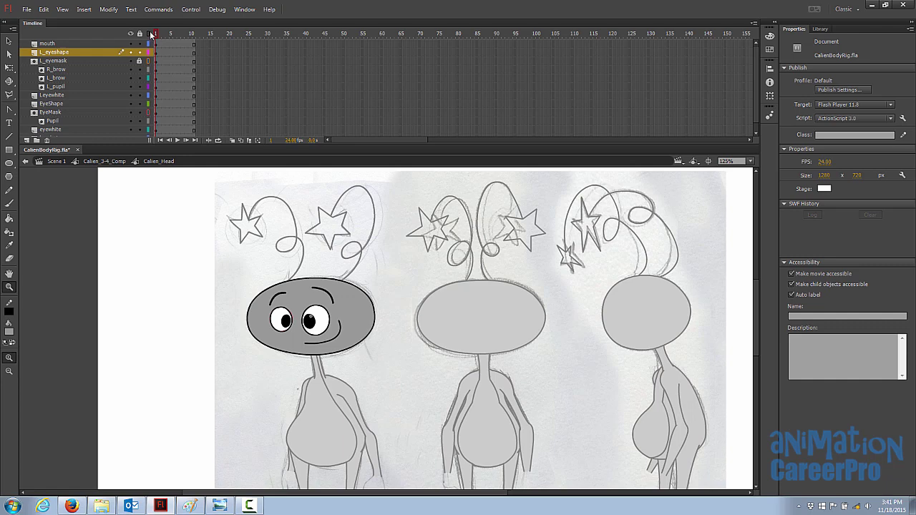
mouse_move(157, 36)
left_mouse_down()
mouse_move(185, 35)
mouse_move(150, 44)
left_mouse_up()
key("Return")
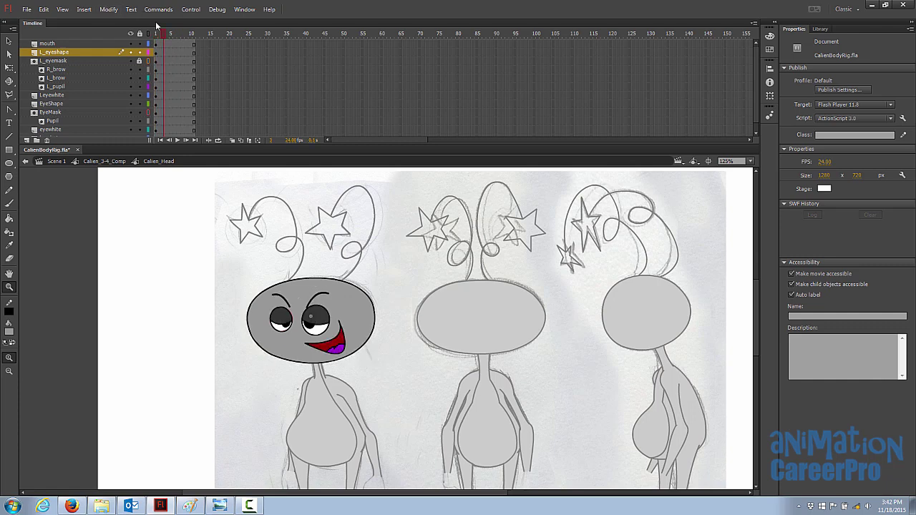
left_click(155, 34)
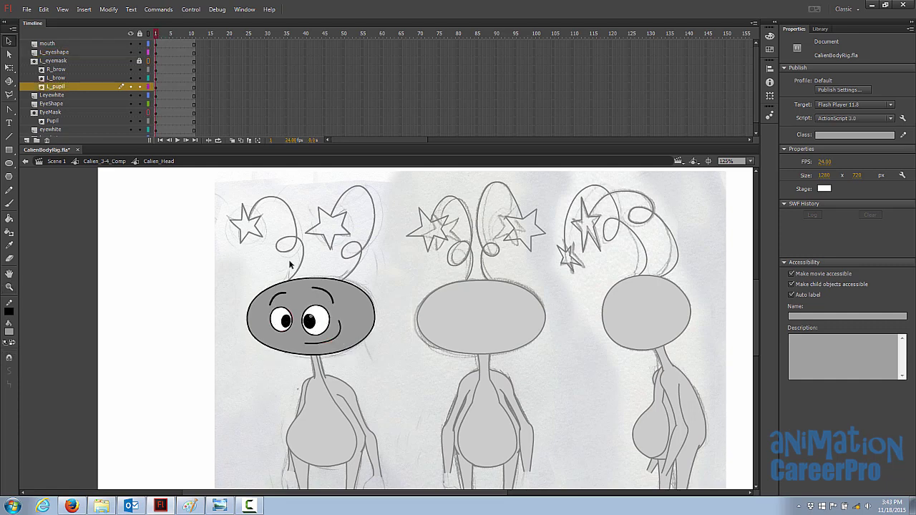
key("z")
left_click(320, 307)
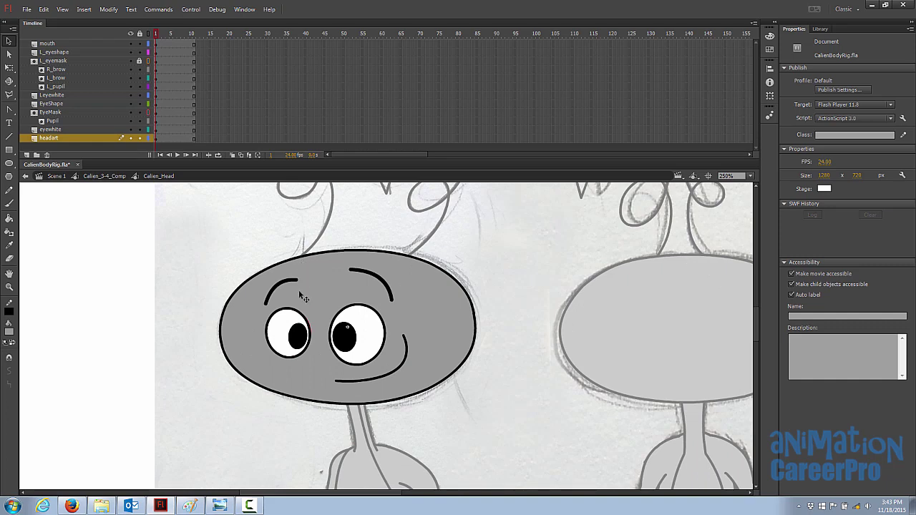
left_click(292, 281)
left_click(360, 276, "shift")
left_click(298, 337, "shift")
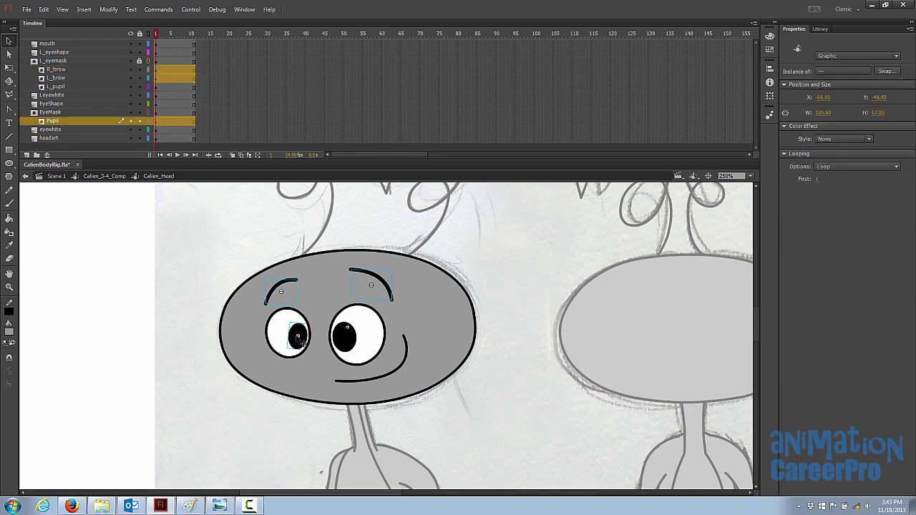
left_click(352, 338, "shift")
left_click(382, 377, "shift")
left_click(376, 356)
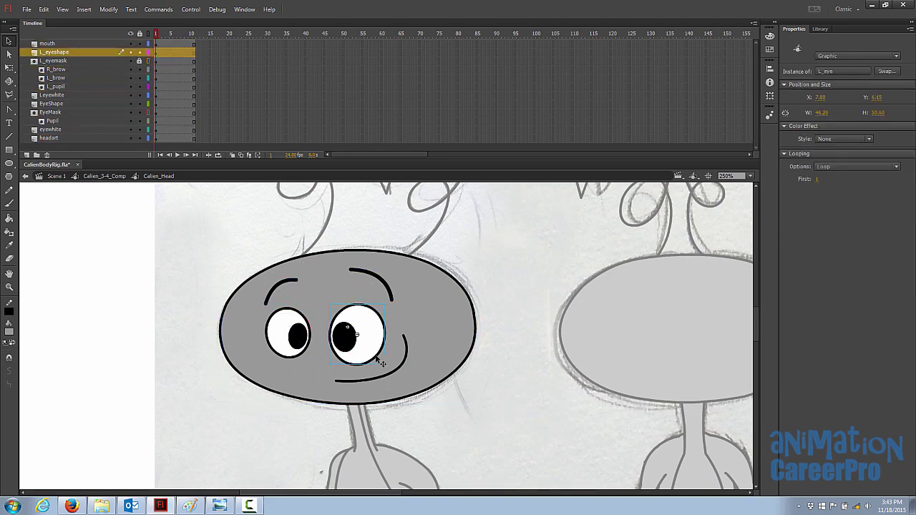
key("ctrl+z")
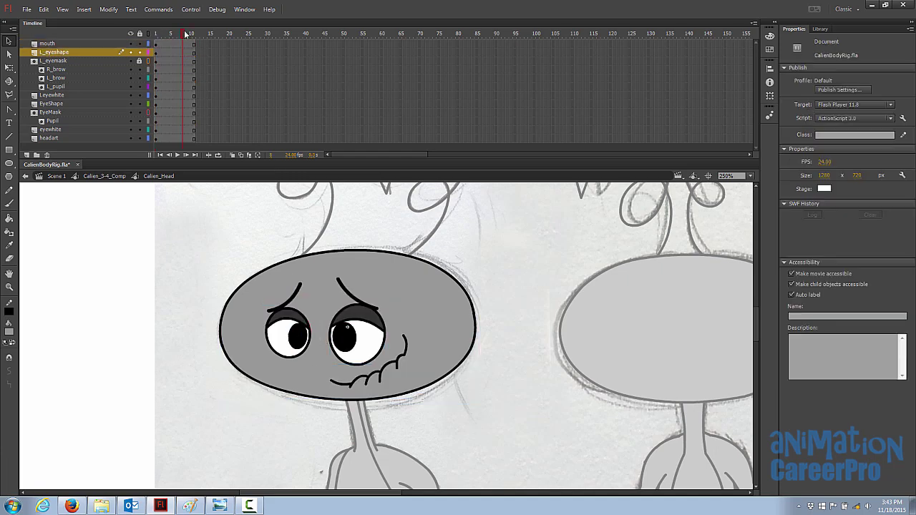
Scrub back to frame 1 and set the L_eye instance's looping to Single Frame
left_click_drag(187, 36, 156, 39)
left_click(390, 375)
left_click(350, 317)
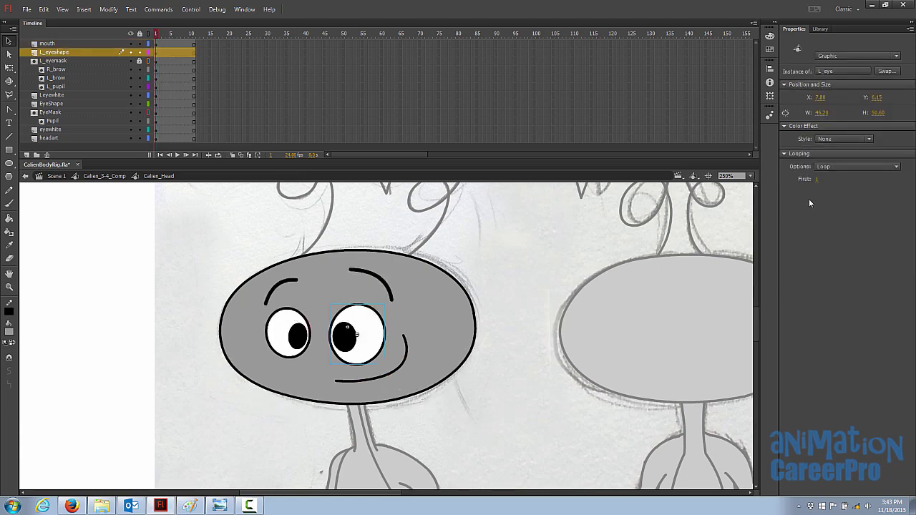
left_click(841, 167)
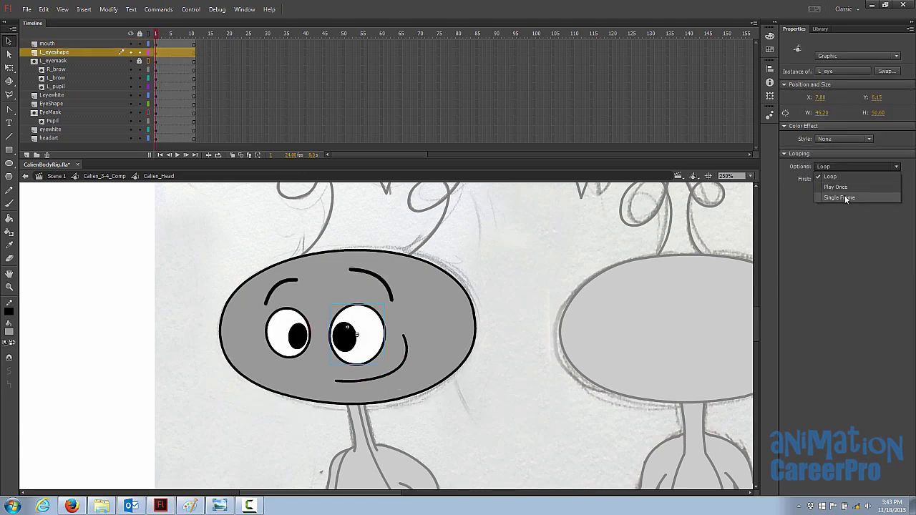
left_click(844, 196)
Scrub the opening frames to check the eyes and open the looping options of the R_eye instance
left_click(287, 314)
left_click_drag(170, 35, 149, 53)
left_click(309, 322)
left_click(862, 166)
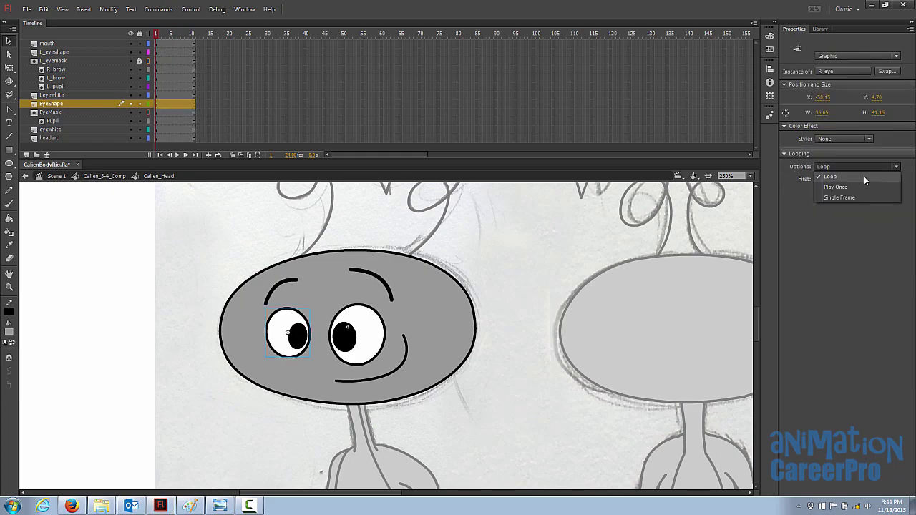